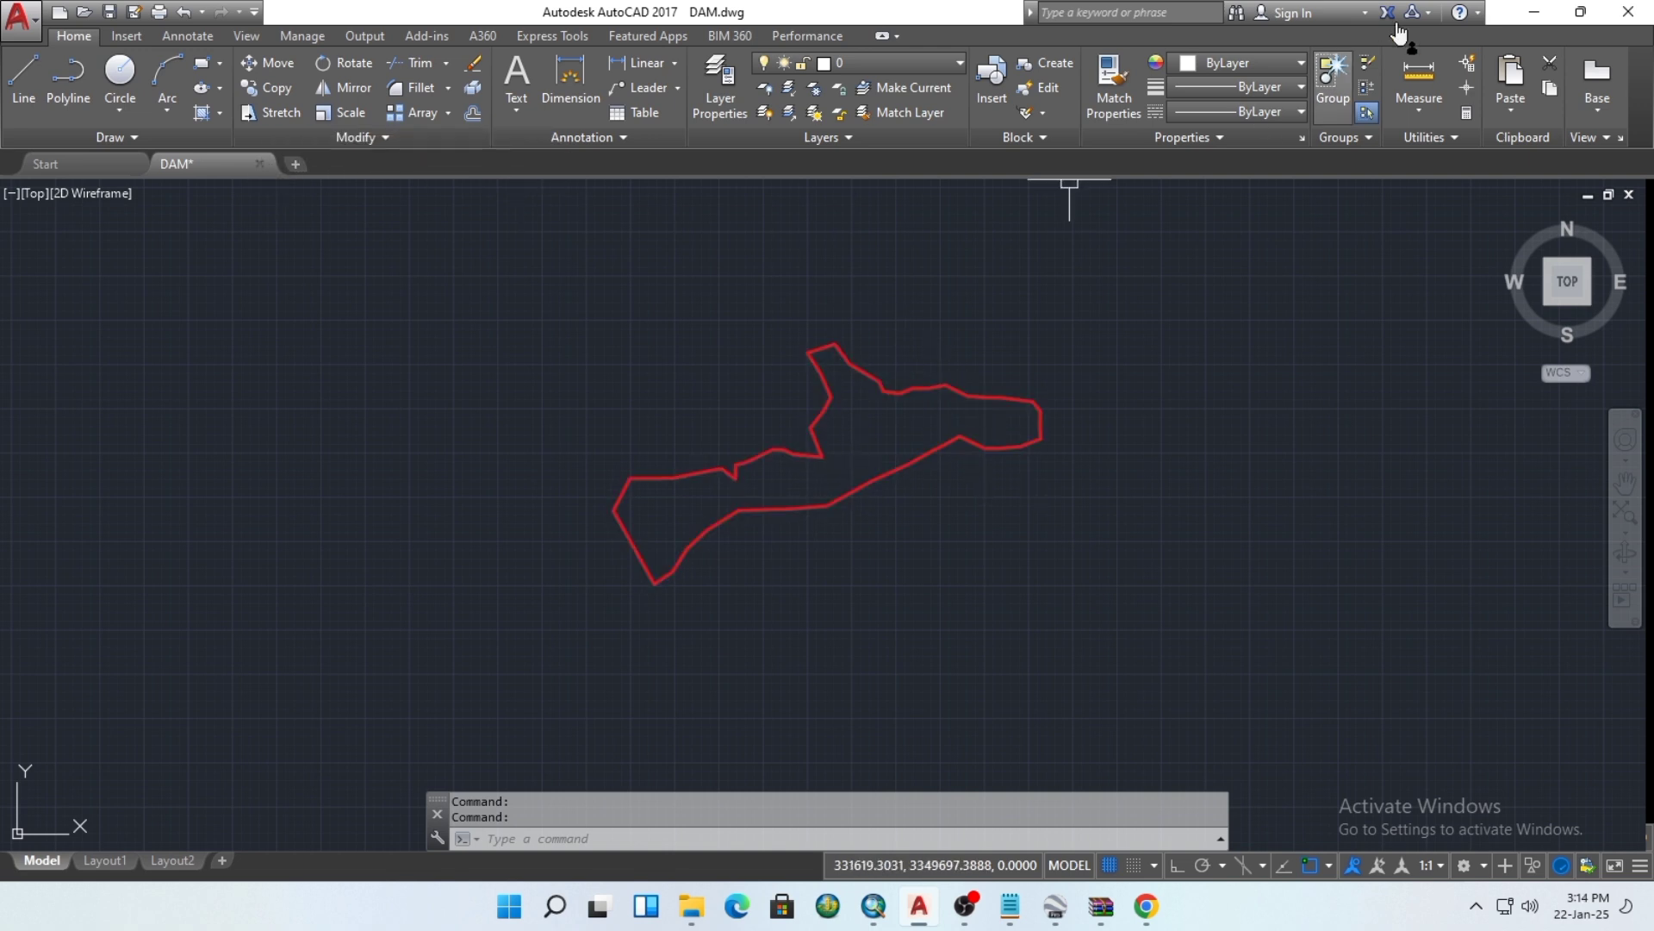
Switch to ArcMap and add the DAM.dwg drawing from New folder (2) to the map, acknowledging the missing spatial reference
left_click(1532, 12)
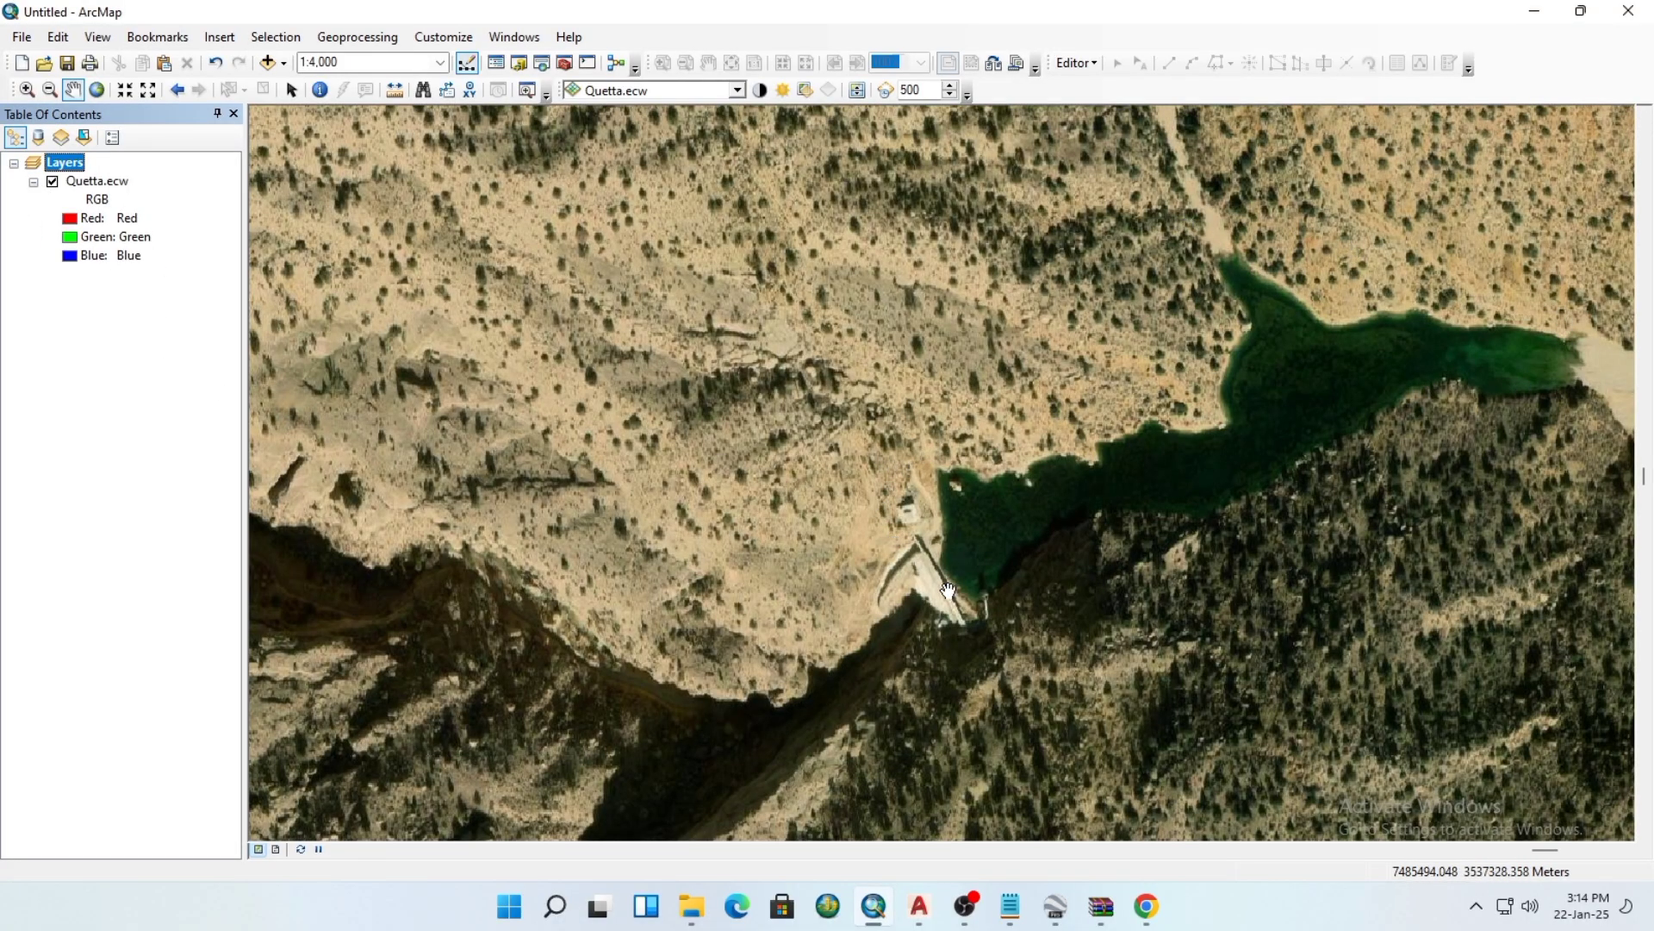
left_click(285, 72)
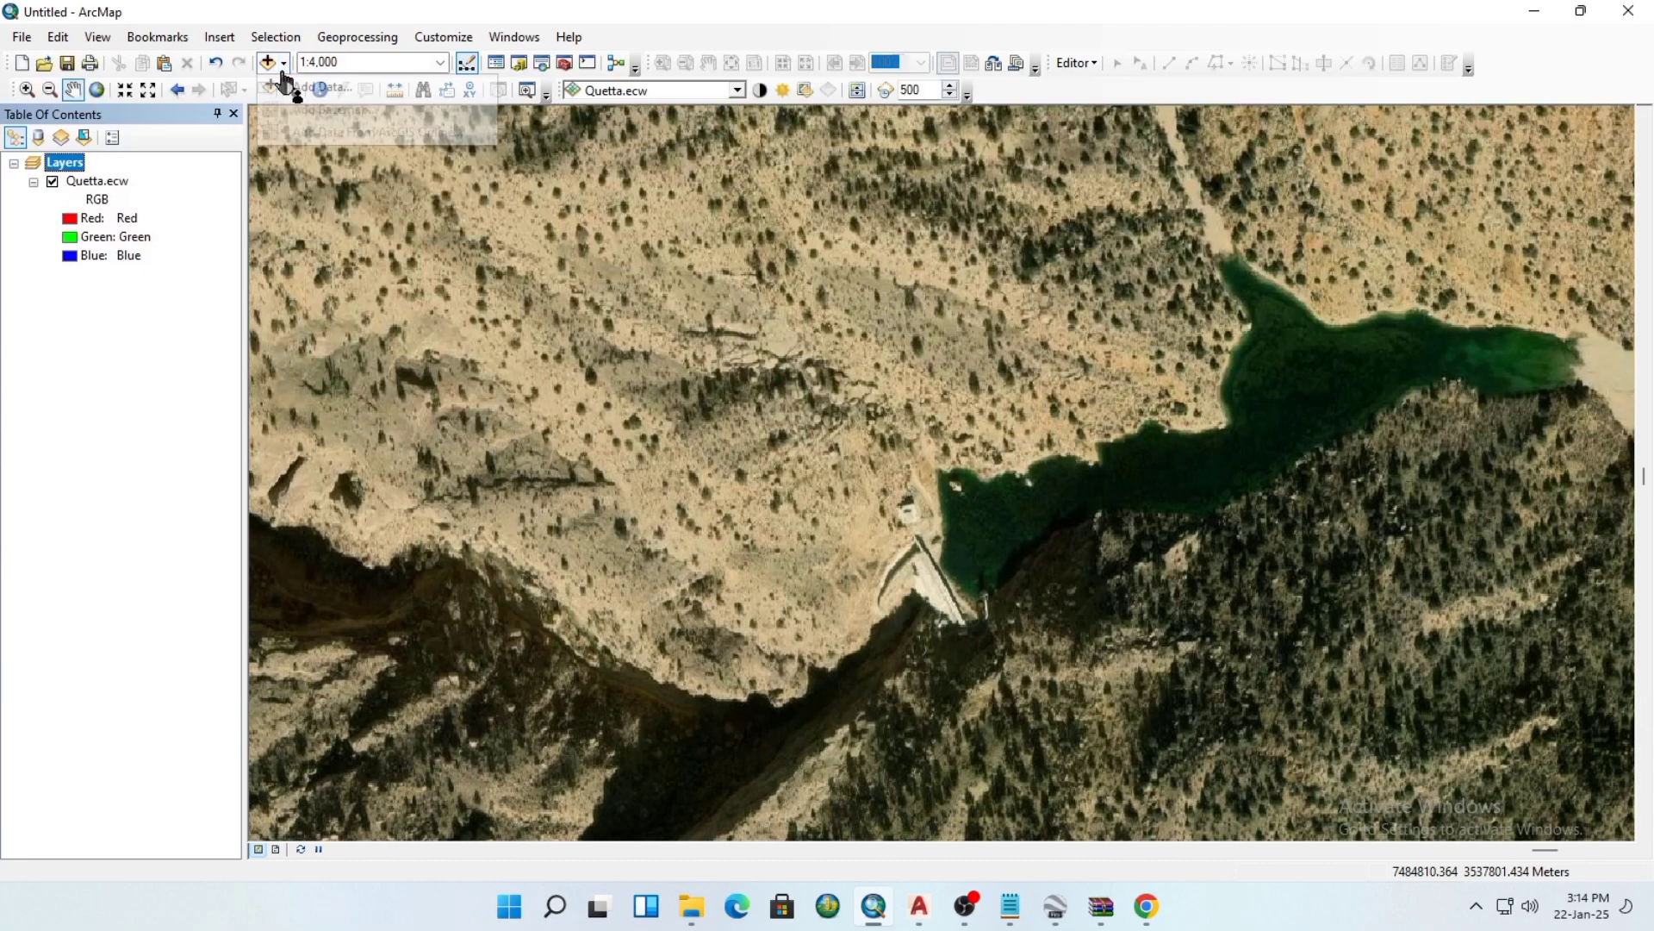
left_click(306, 87)
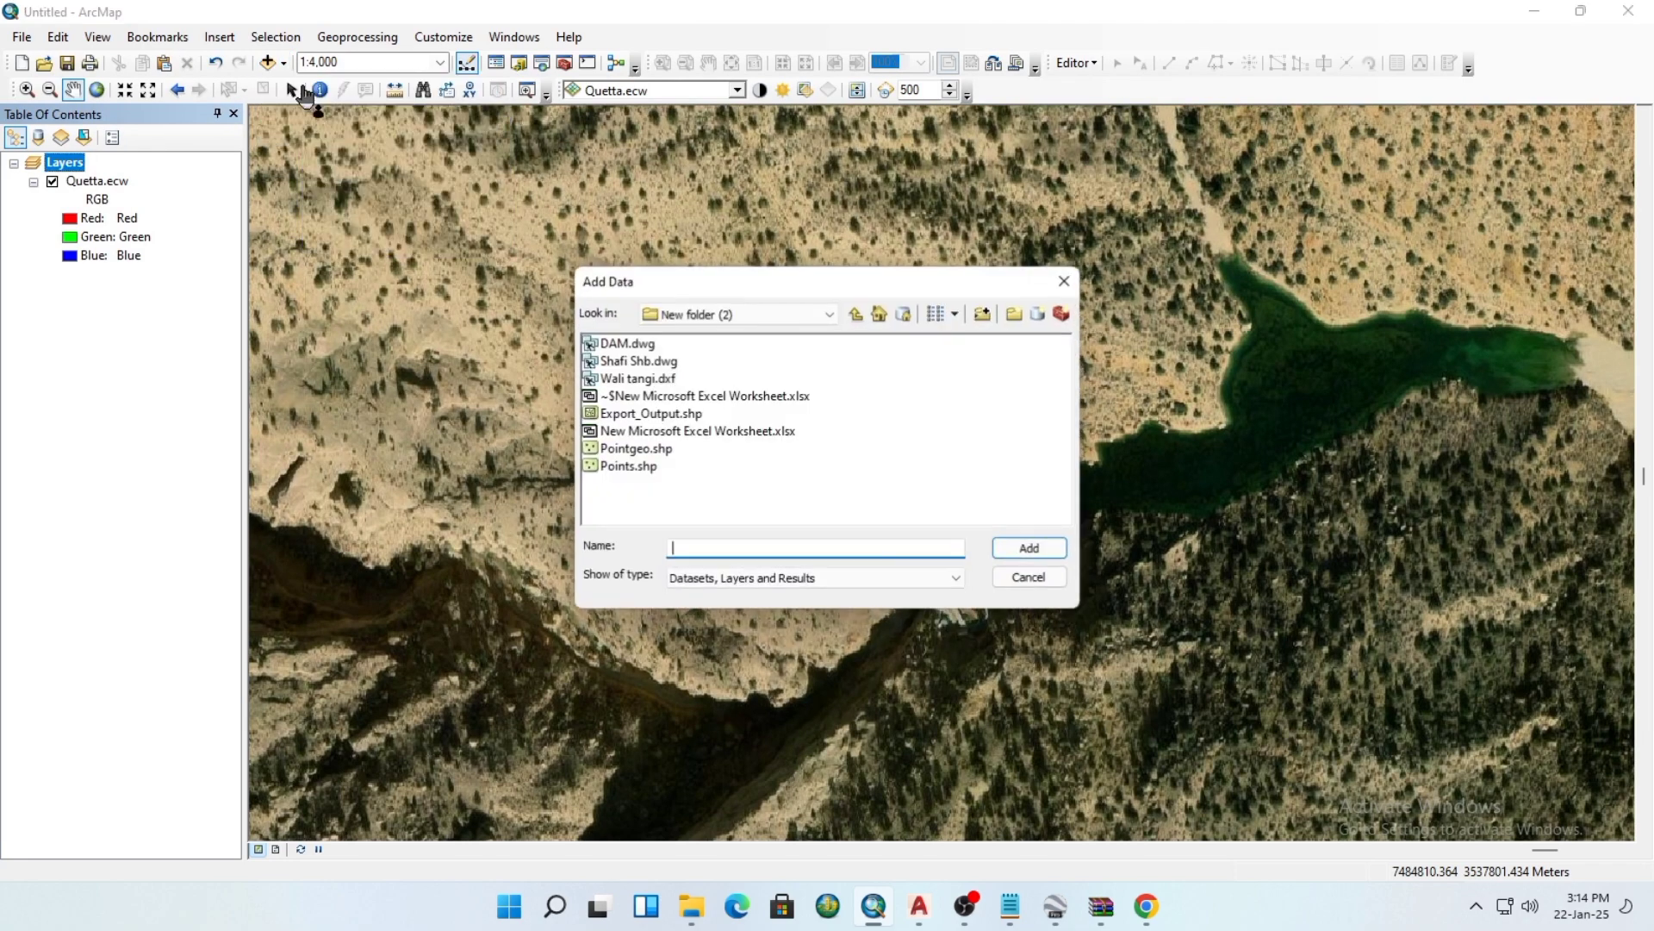
left_click(617, 344)
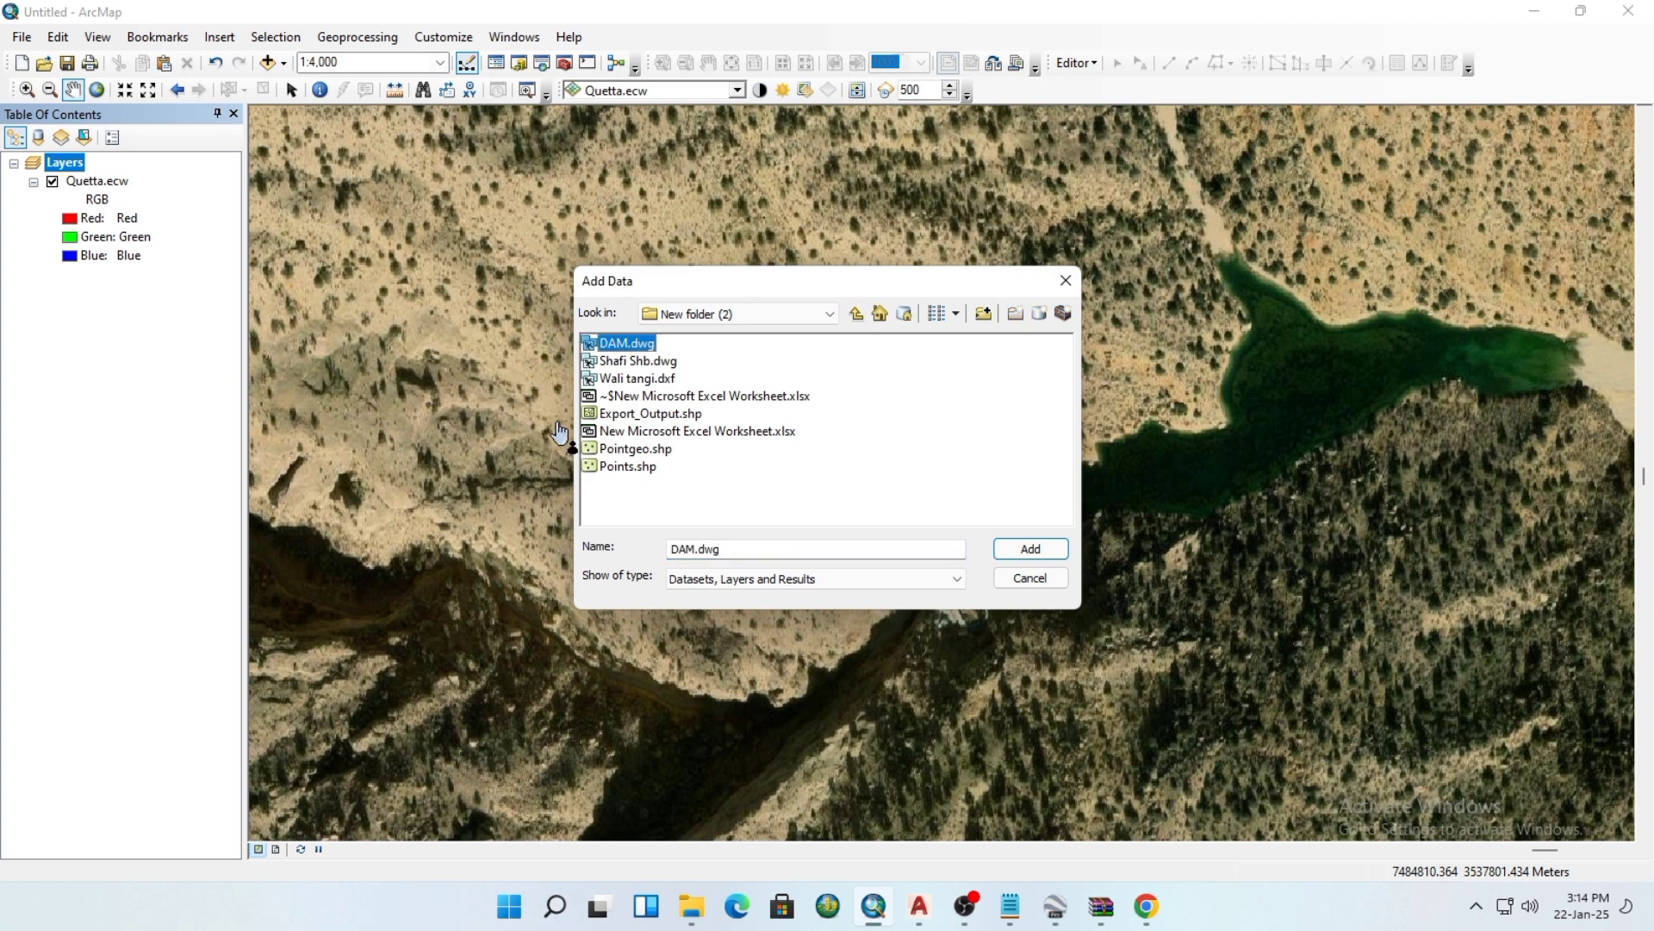
left_click(1034, 550)
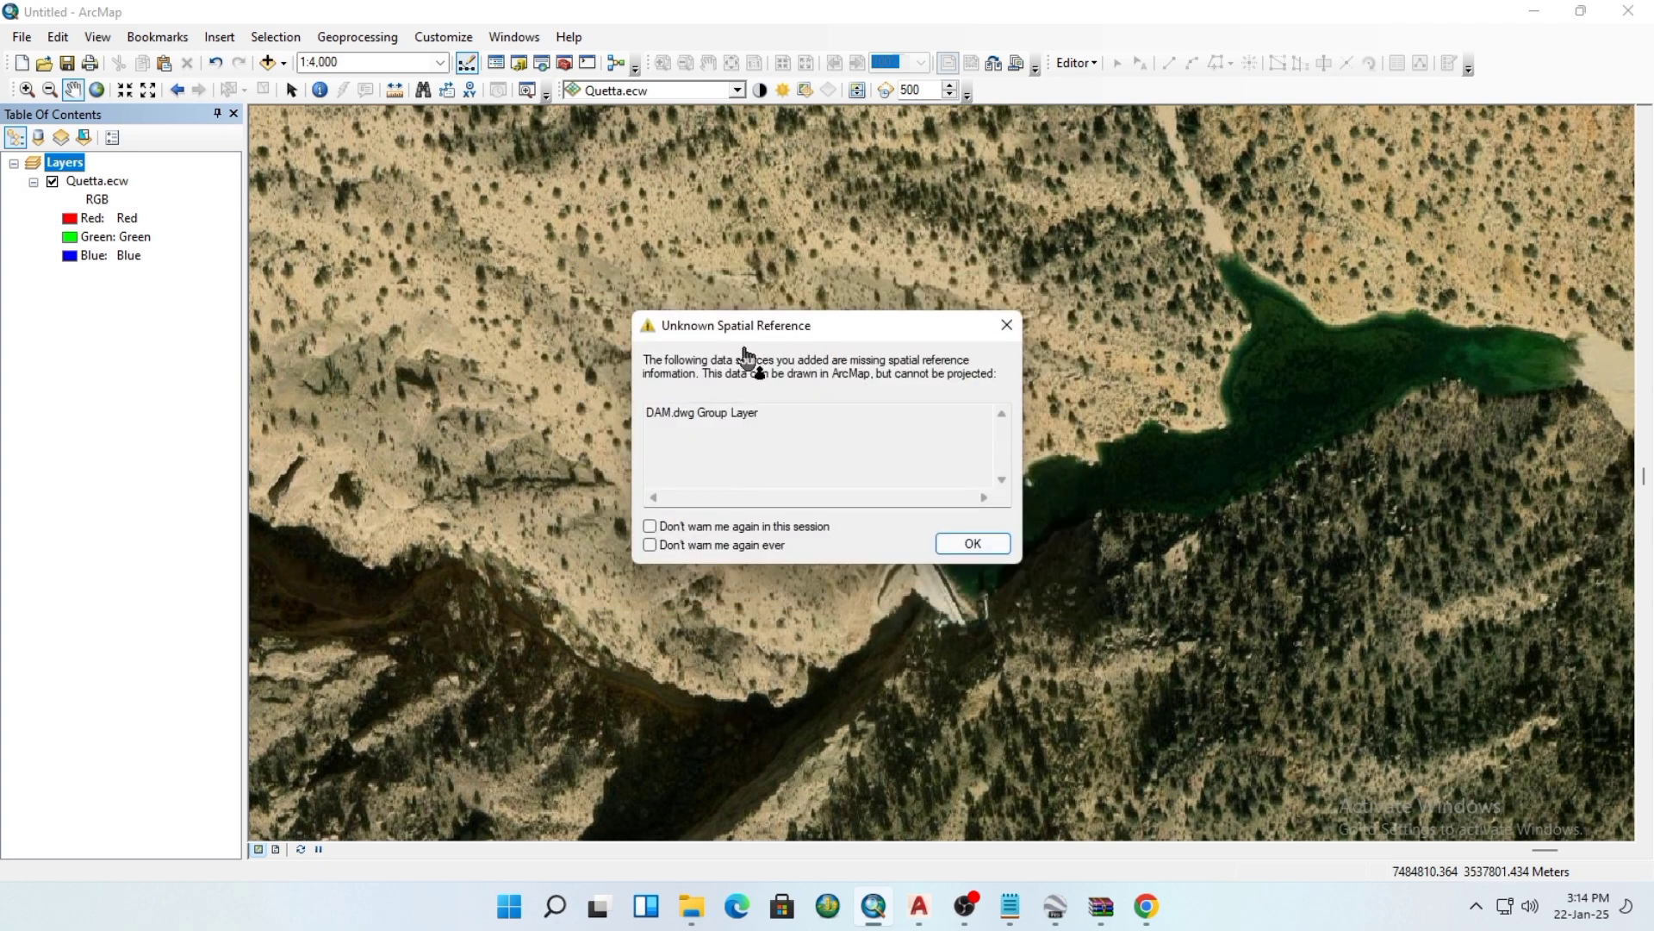
left_click(971, 543)
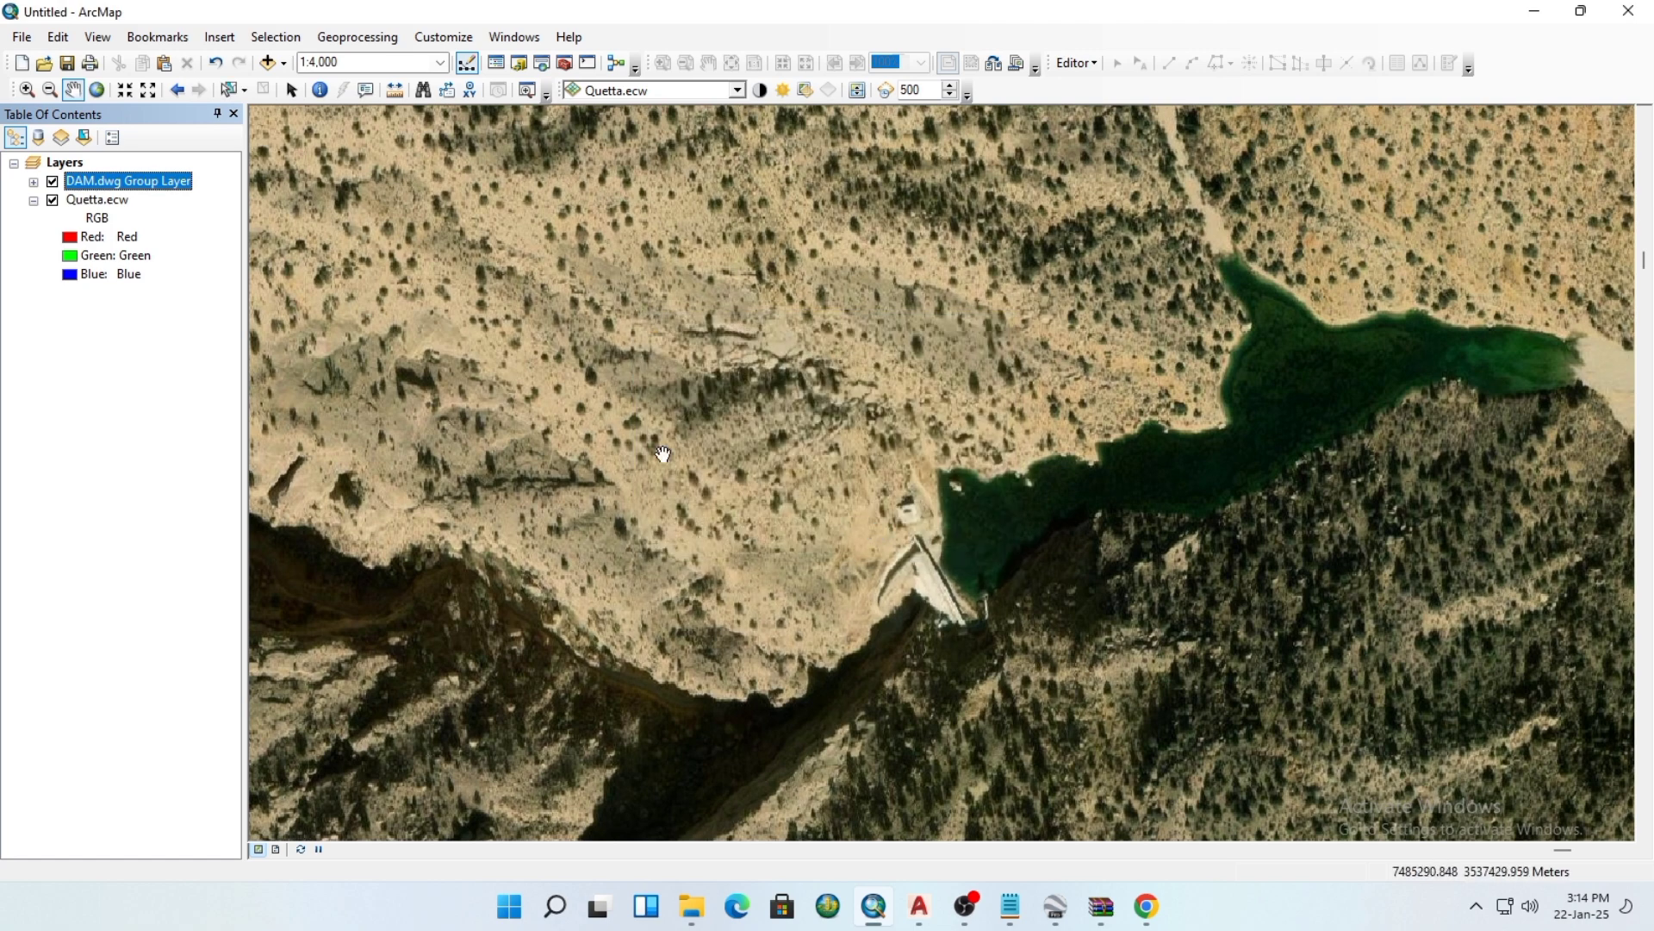
Expand the DAM.dwg group layer in the table of contents and zoom the map to its extent
left_click(33, 182)
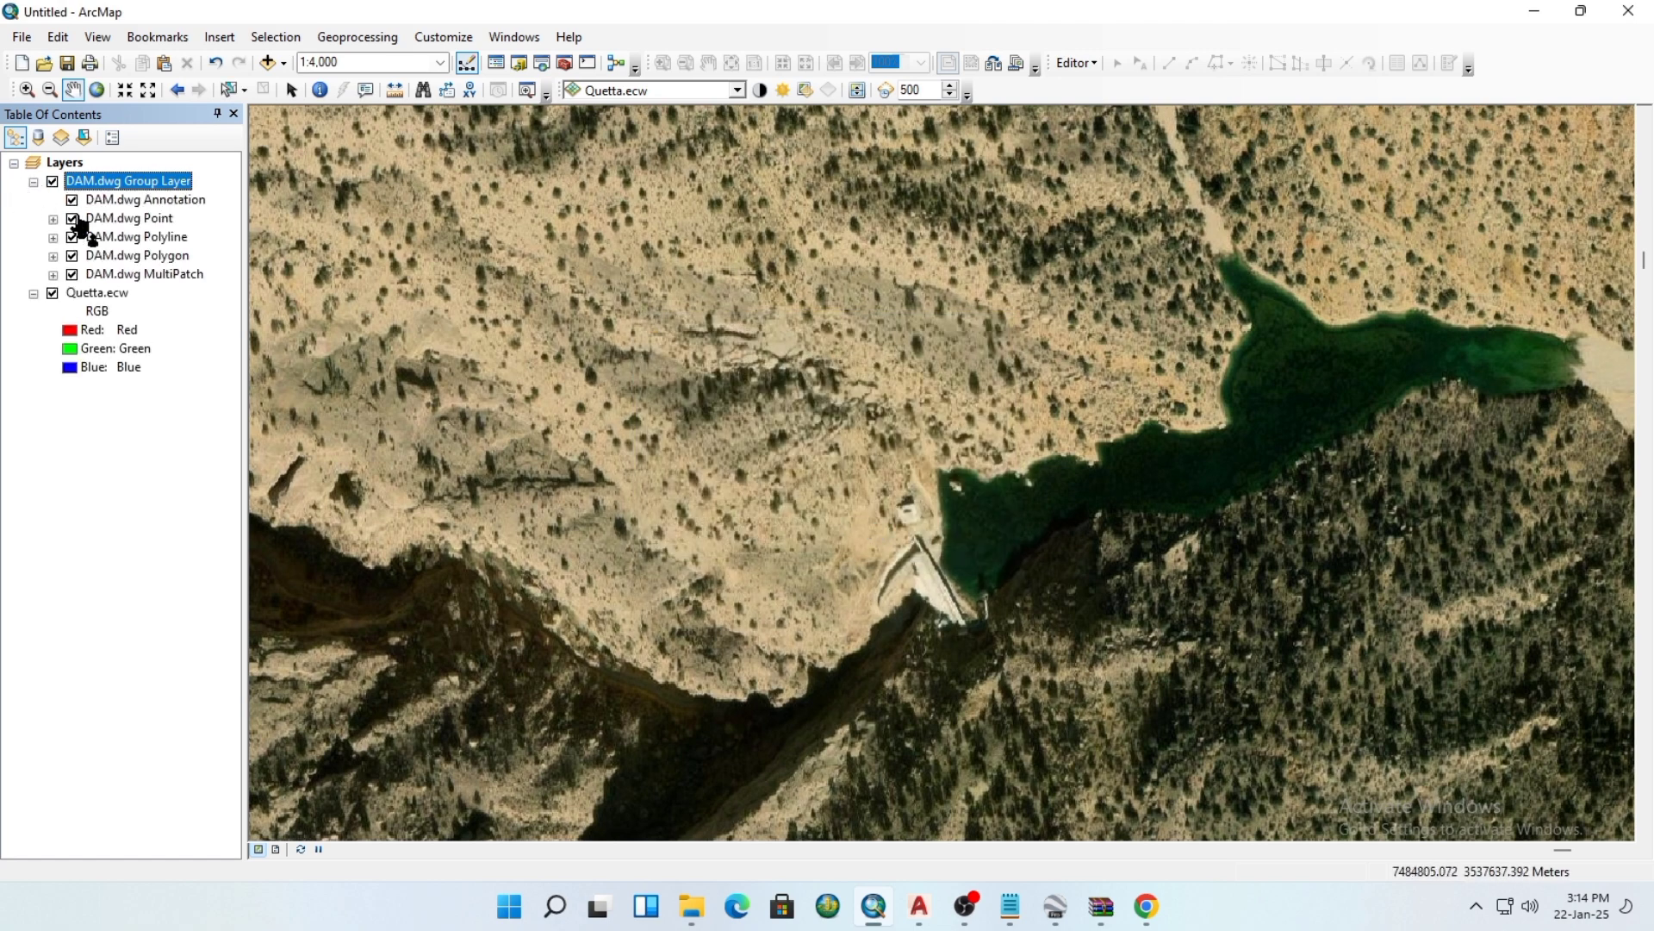
right_click(112, 184)
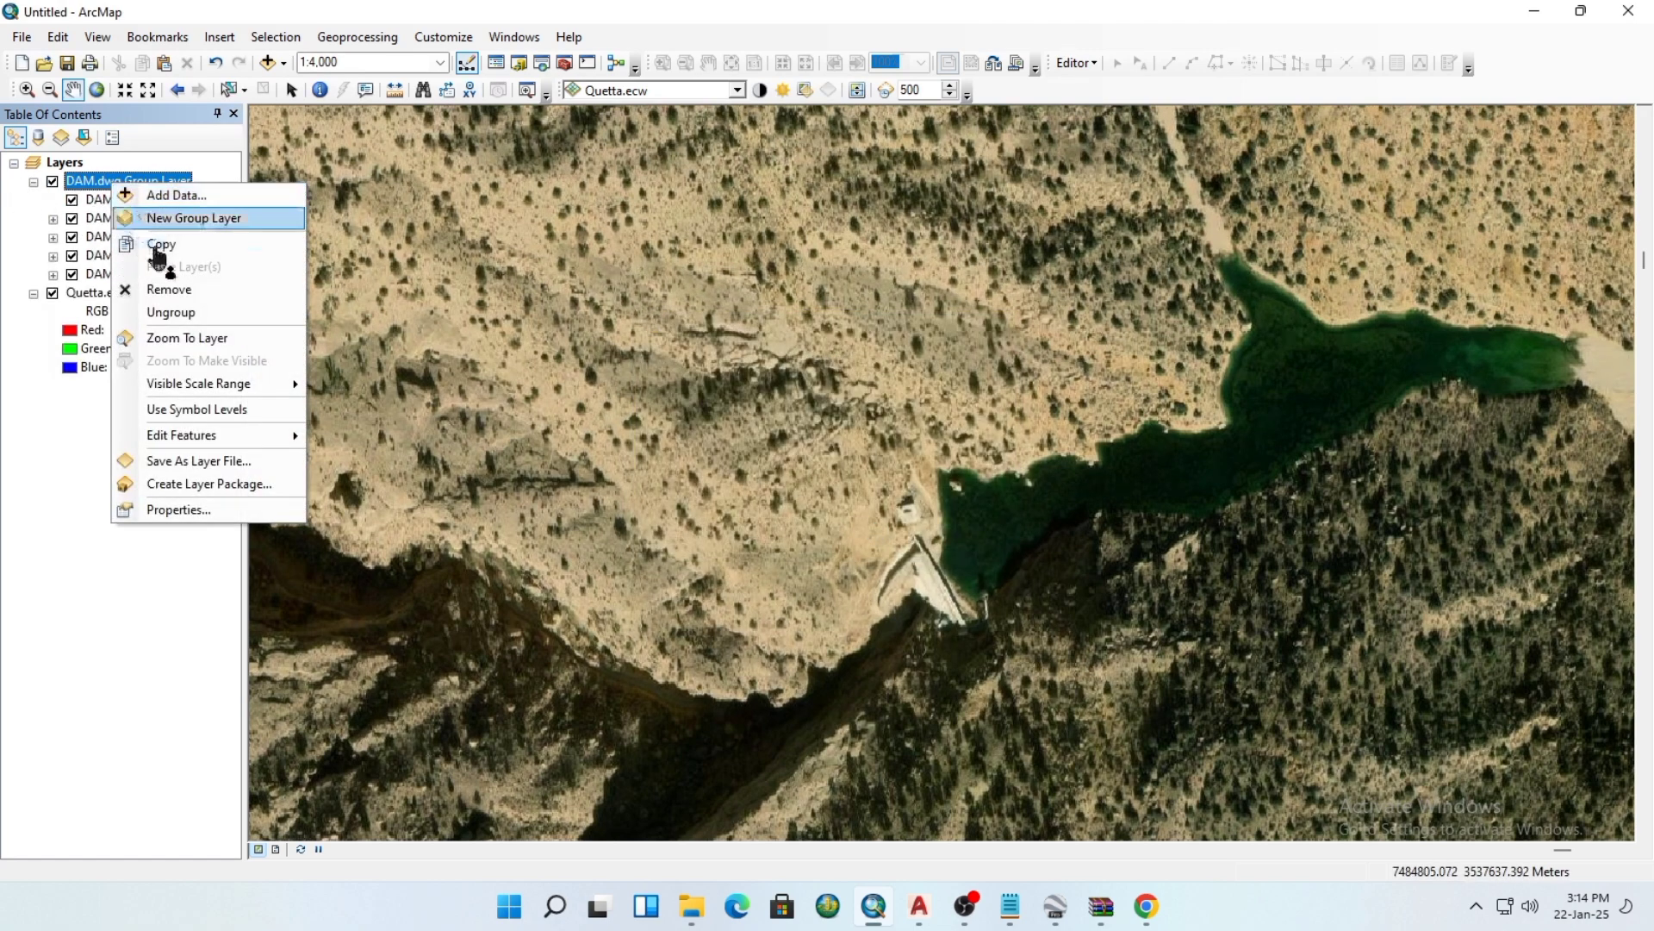
left_click(196, 342)
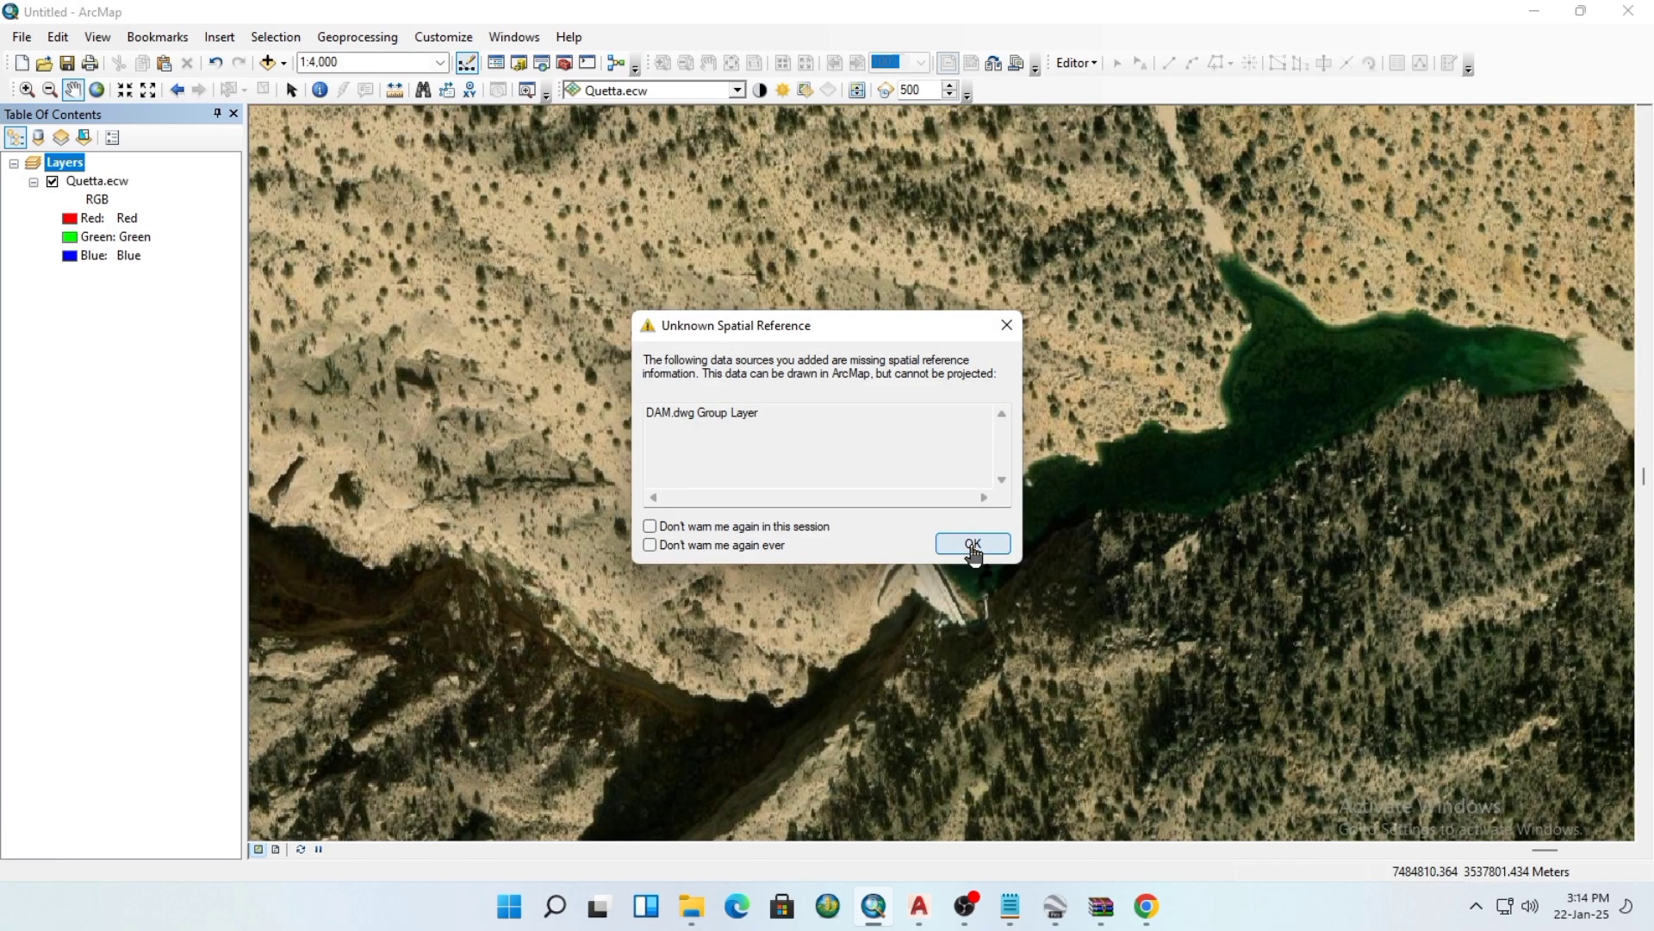
left_click(971, 545)
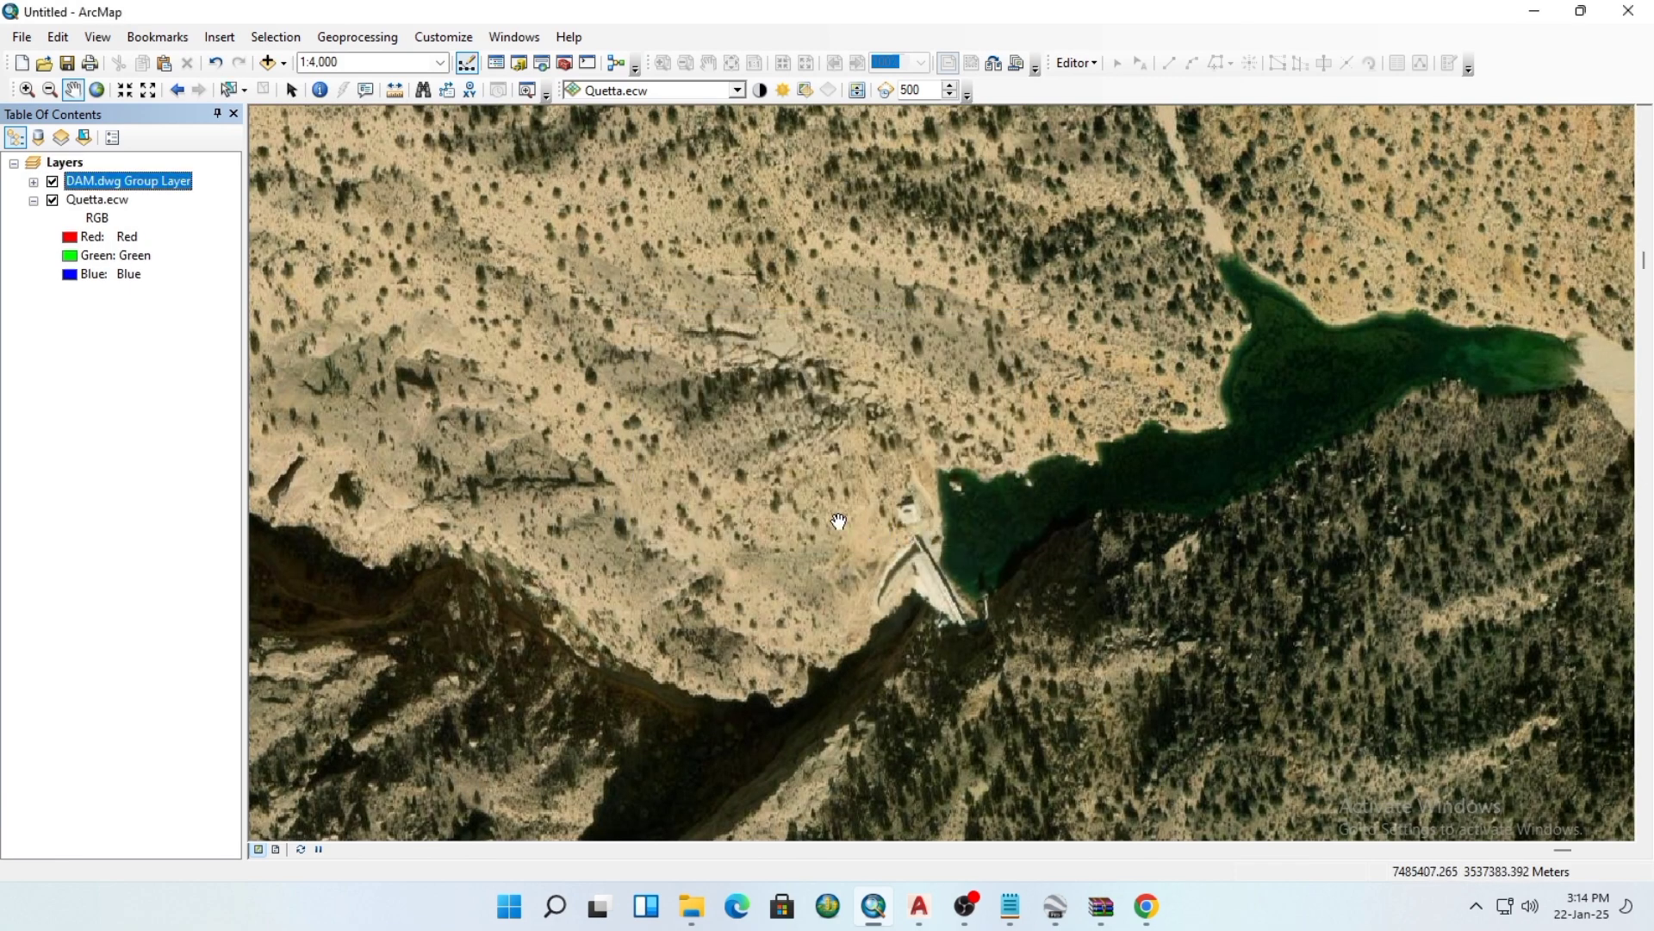
left_click(34, 182)
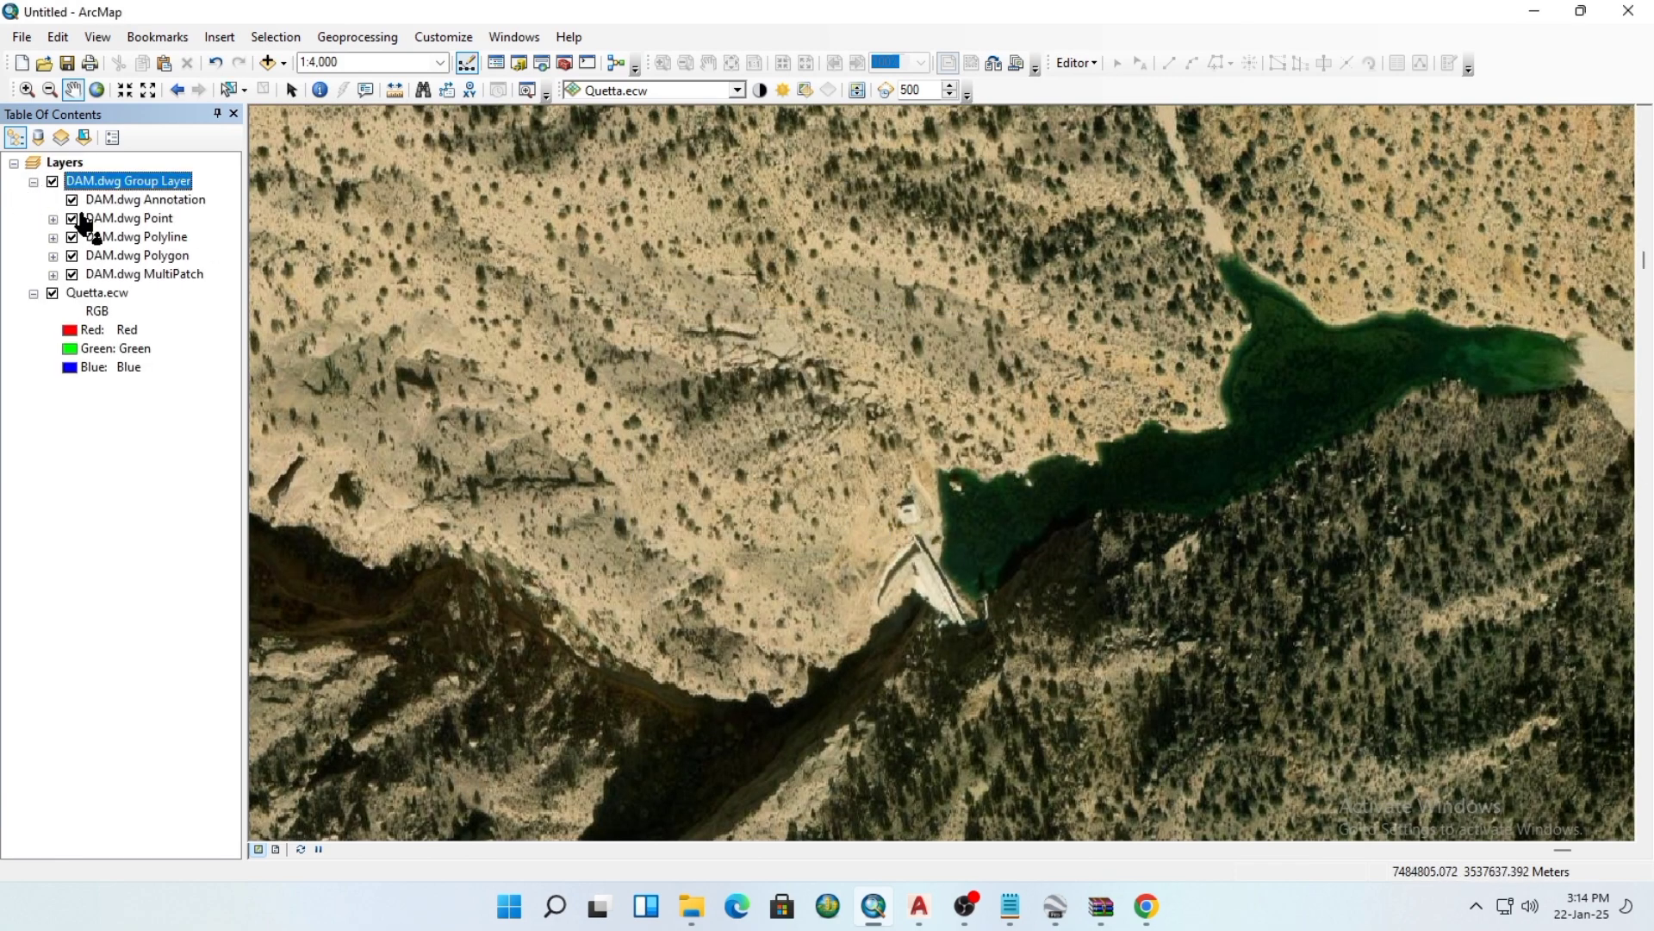
right_click(113, 185)
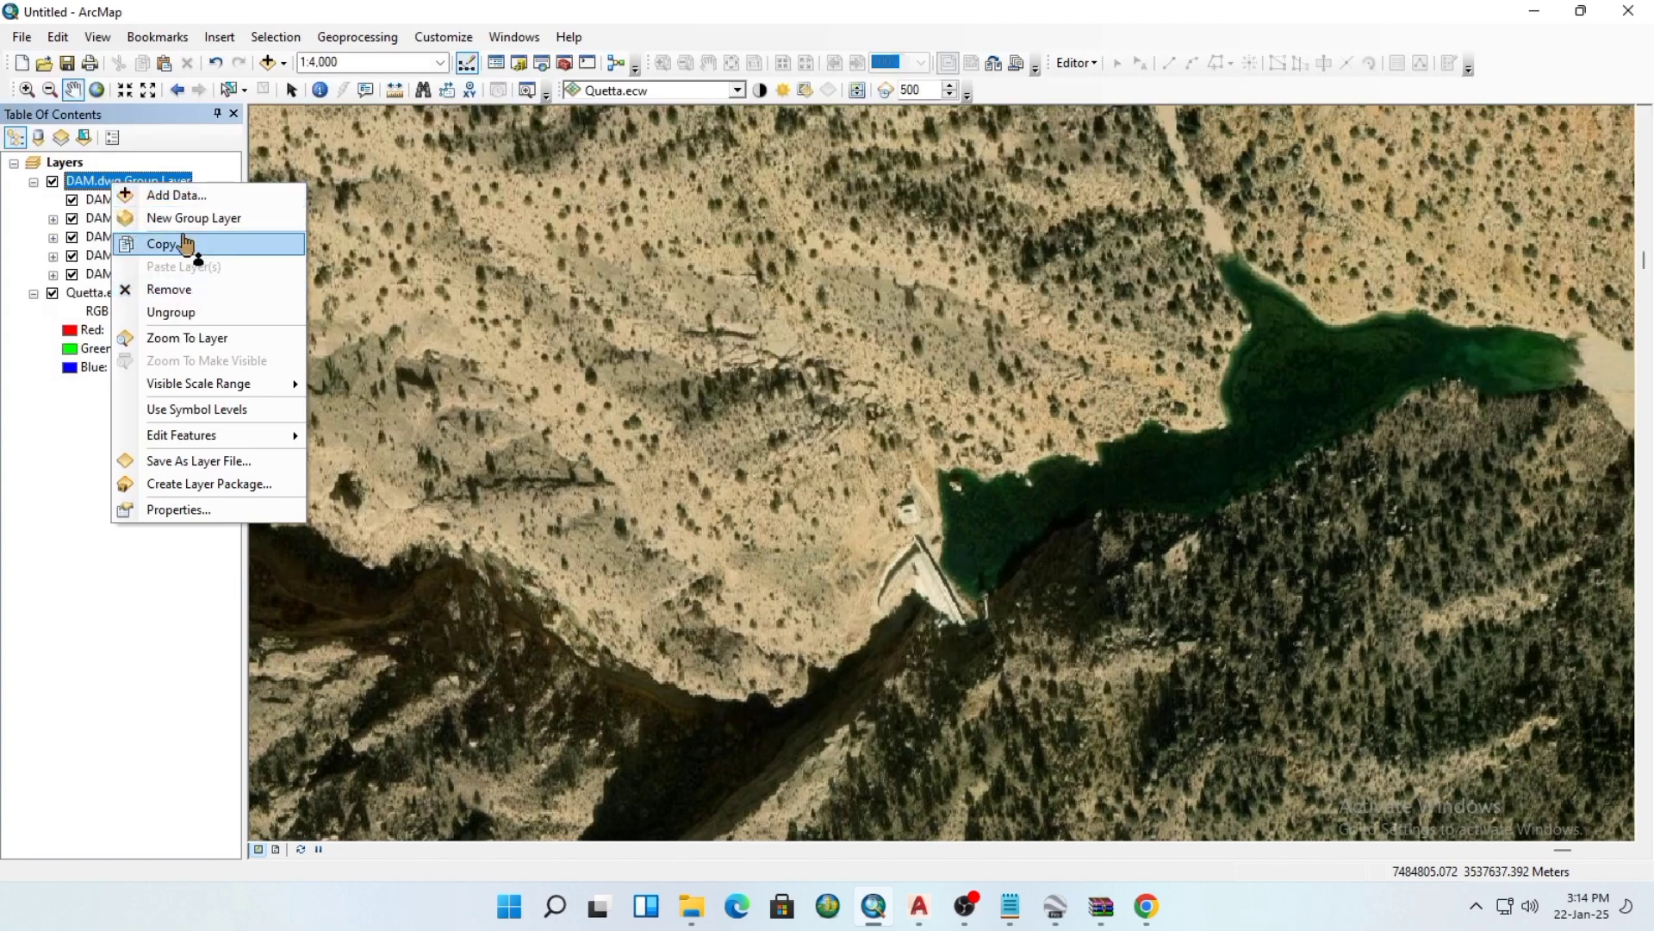
left_click(196, 337)
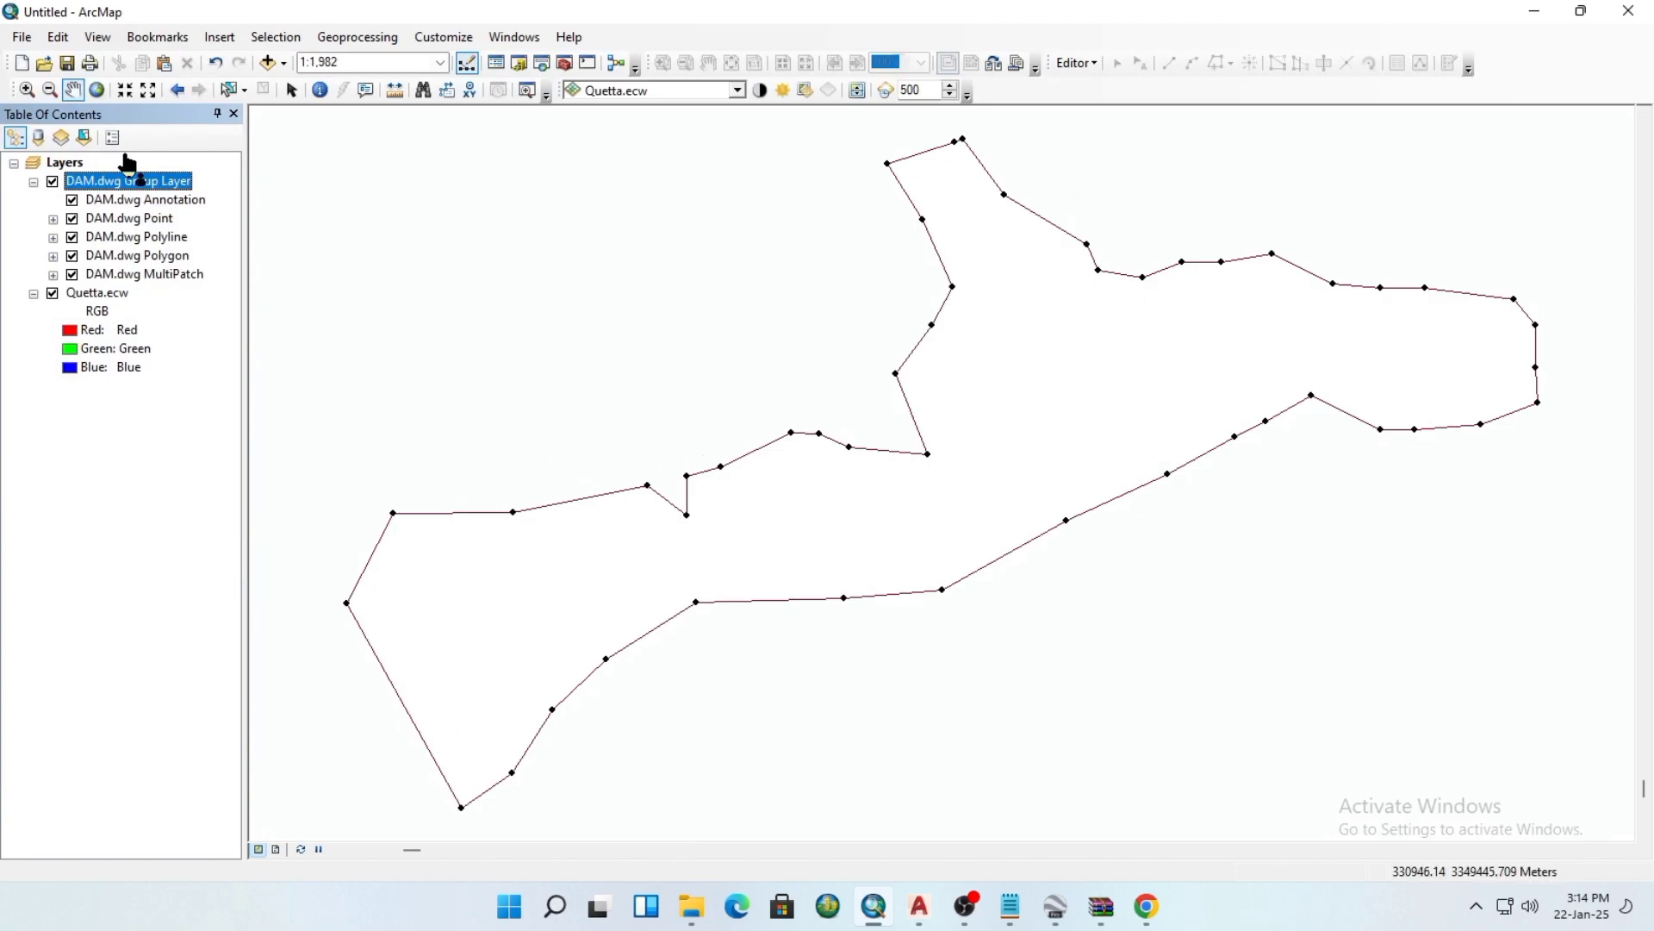
Hide the Annotation, Point, Polyline and MultiPatch sublayers of DAM.dwg, keeping only the Polygon sublayer visible
left_click(72, 219)
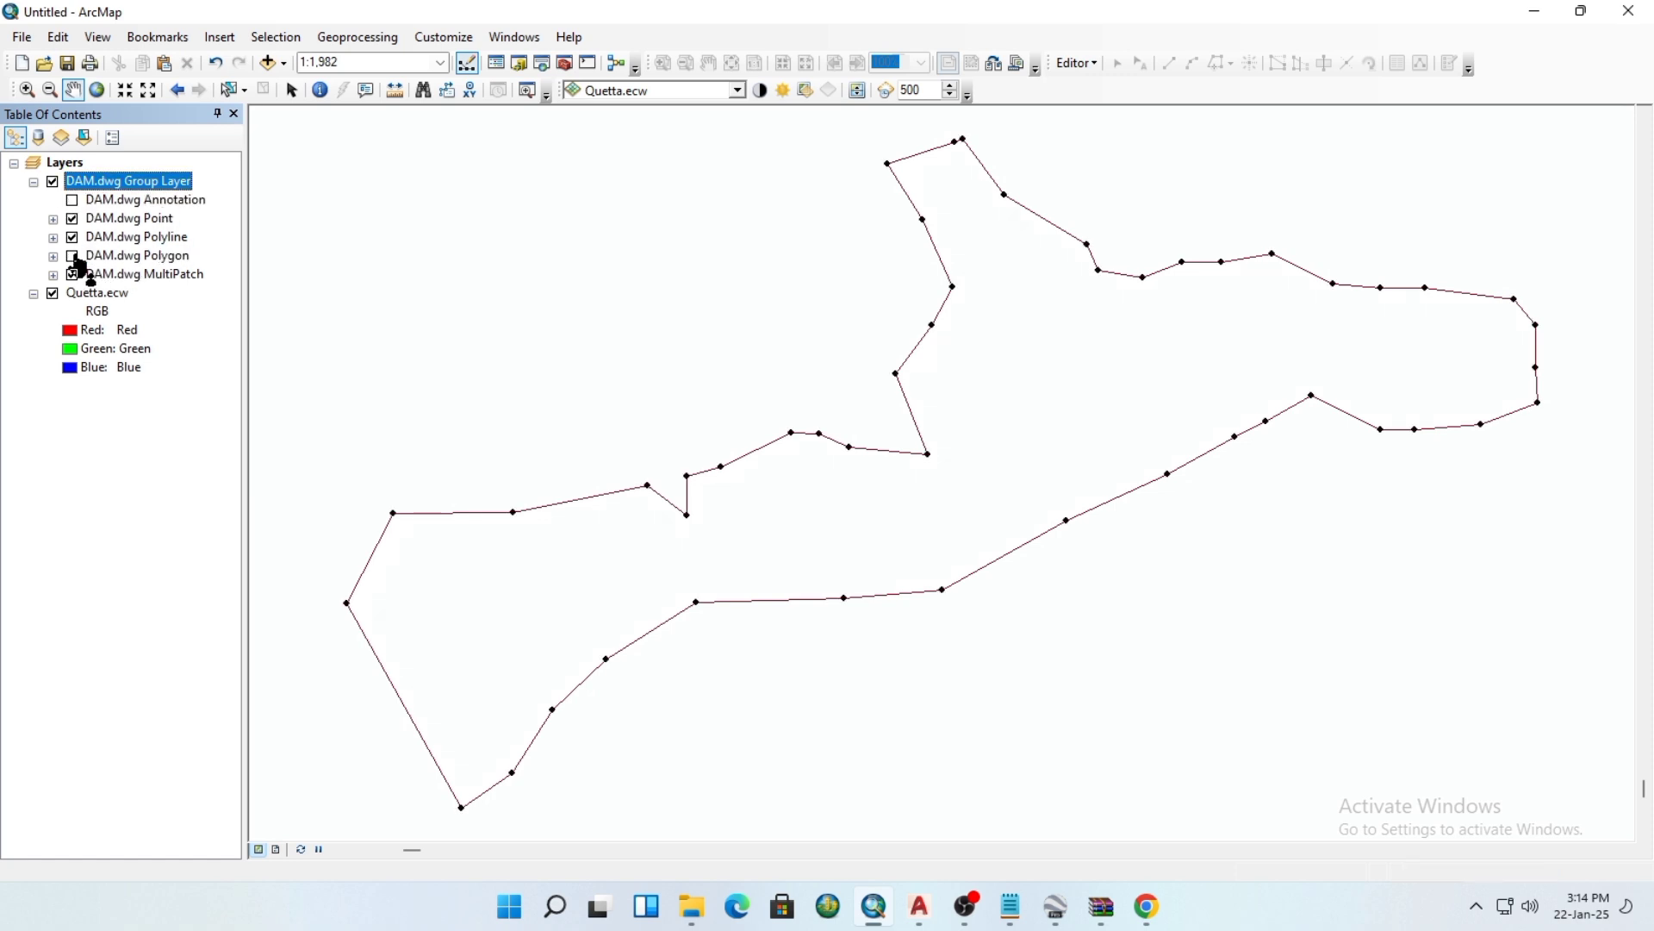
left_click(72, 257)
left_click(72, 219)
left_click(72, 238)
Export all features of the DAM.dwg Polygon layer to the shapefile DAM.shp in New folder (2) and add it to the map
right_click(124, 260)
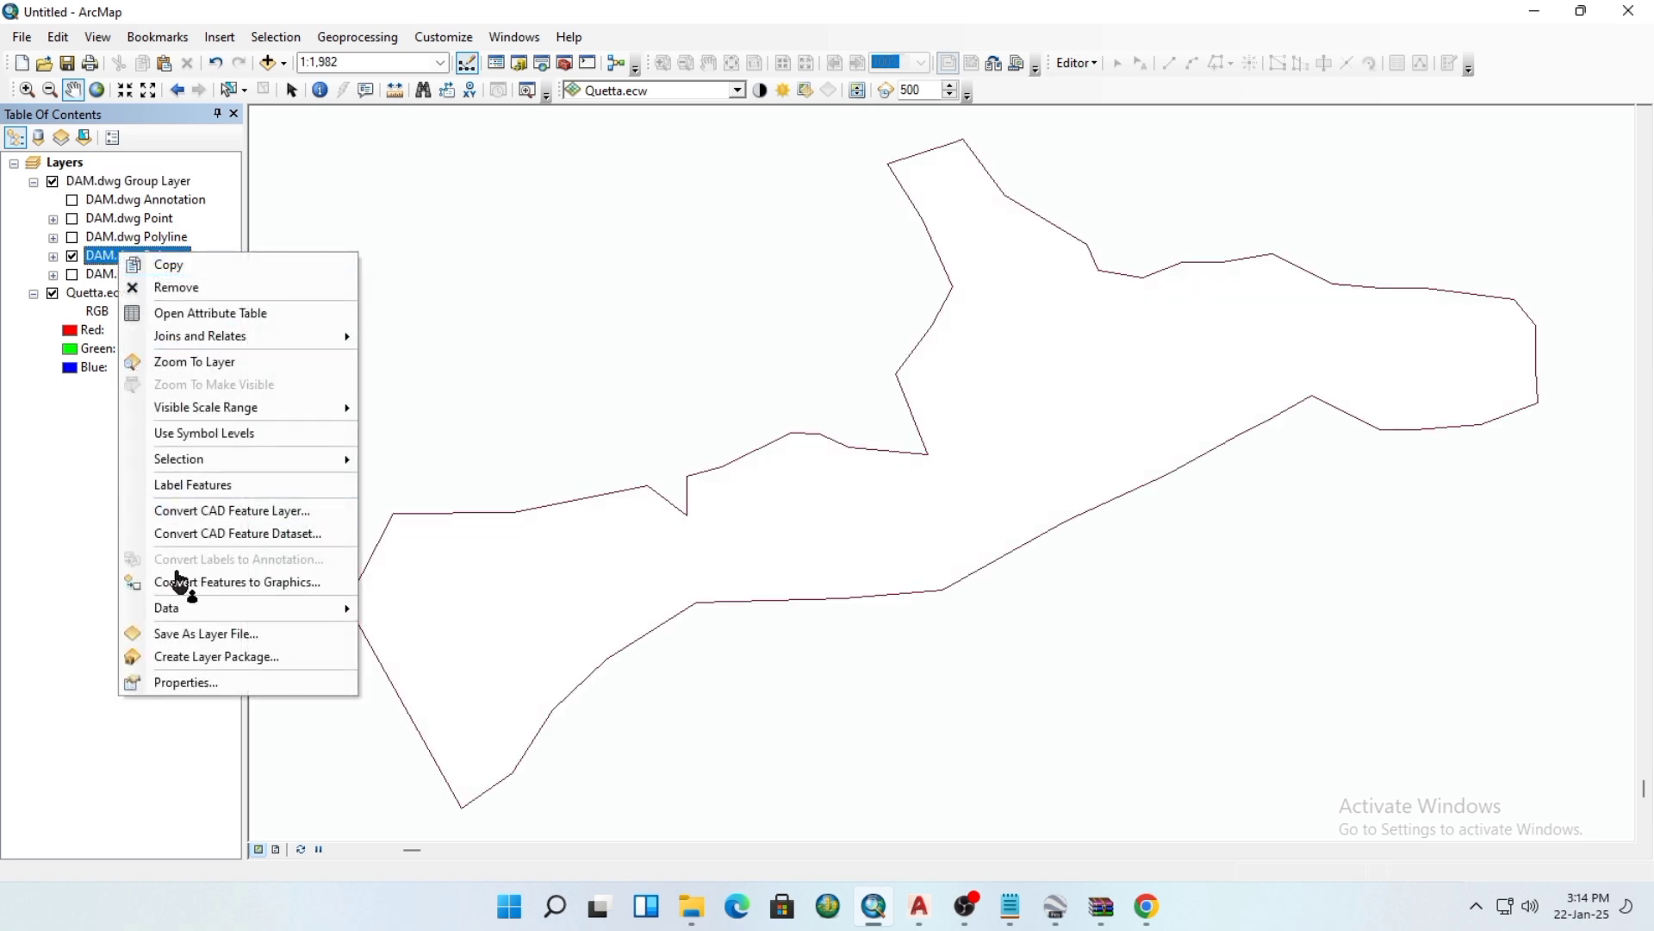
mouse_move(192, 610)
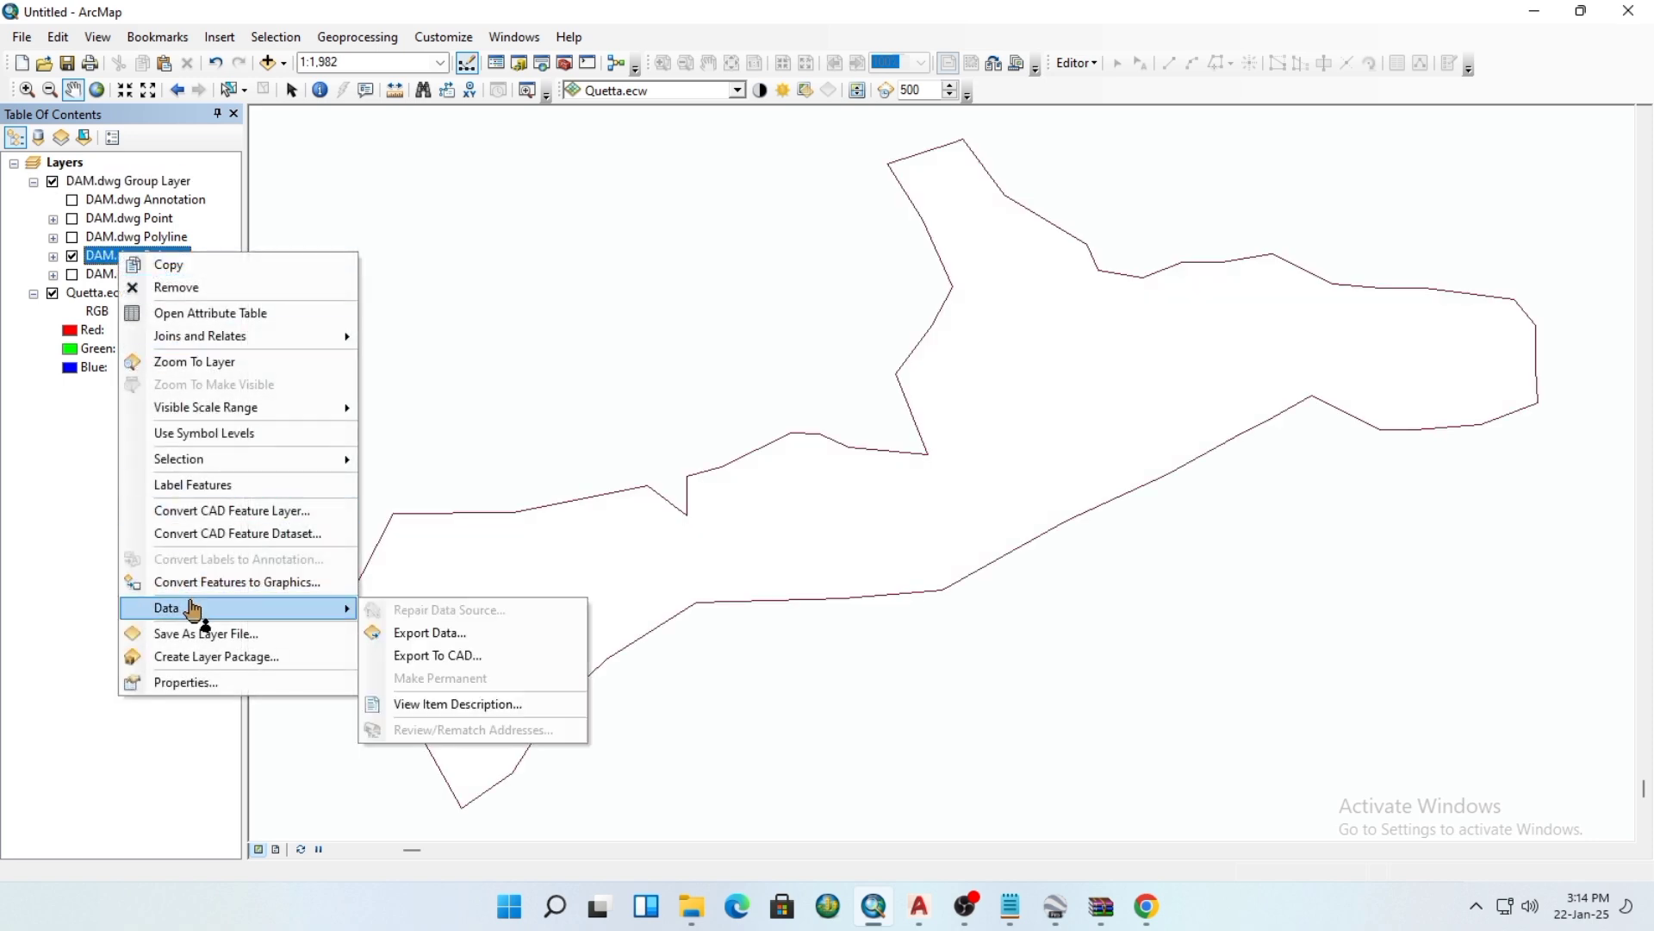
left_click(465, 648)
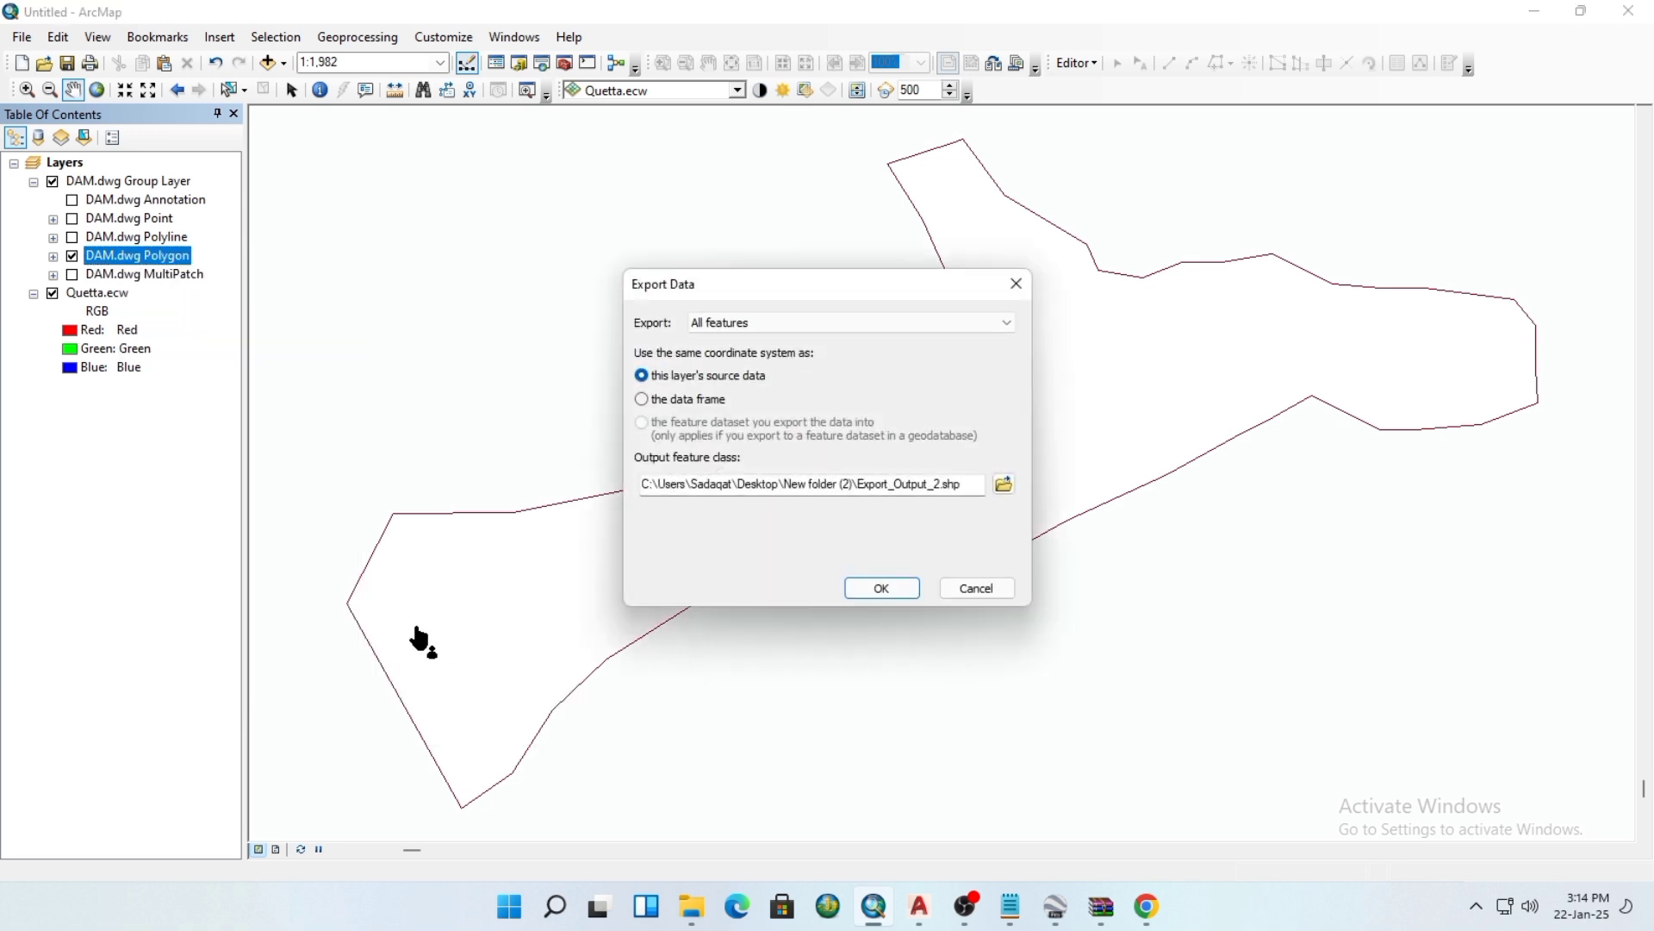
left_click(1005, 498)
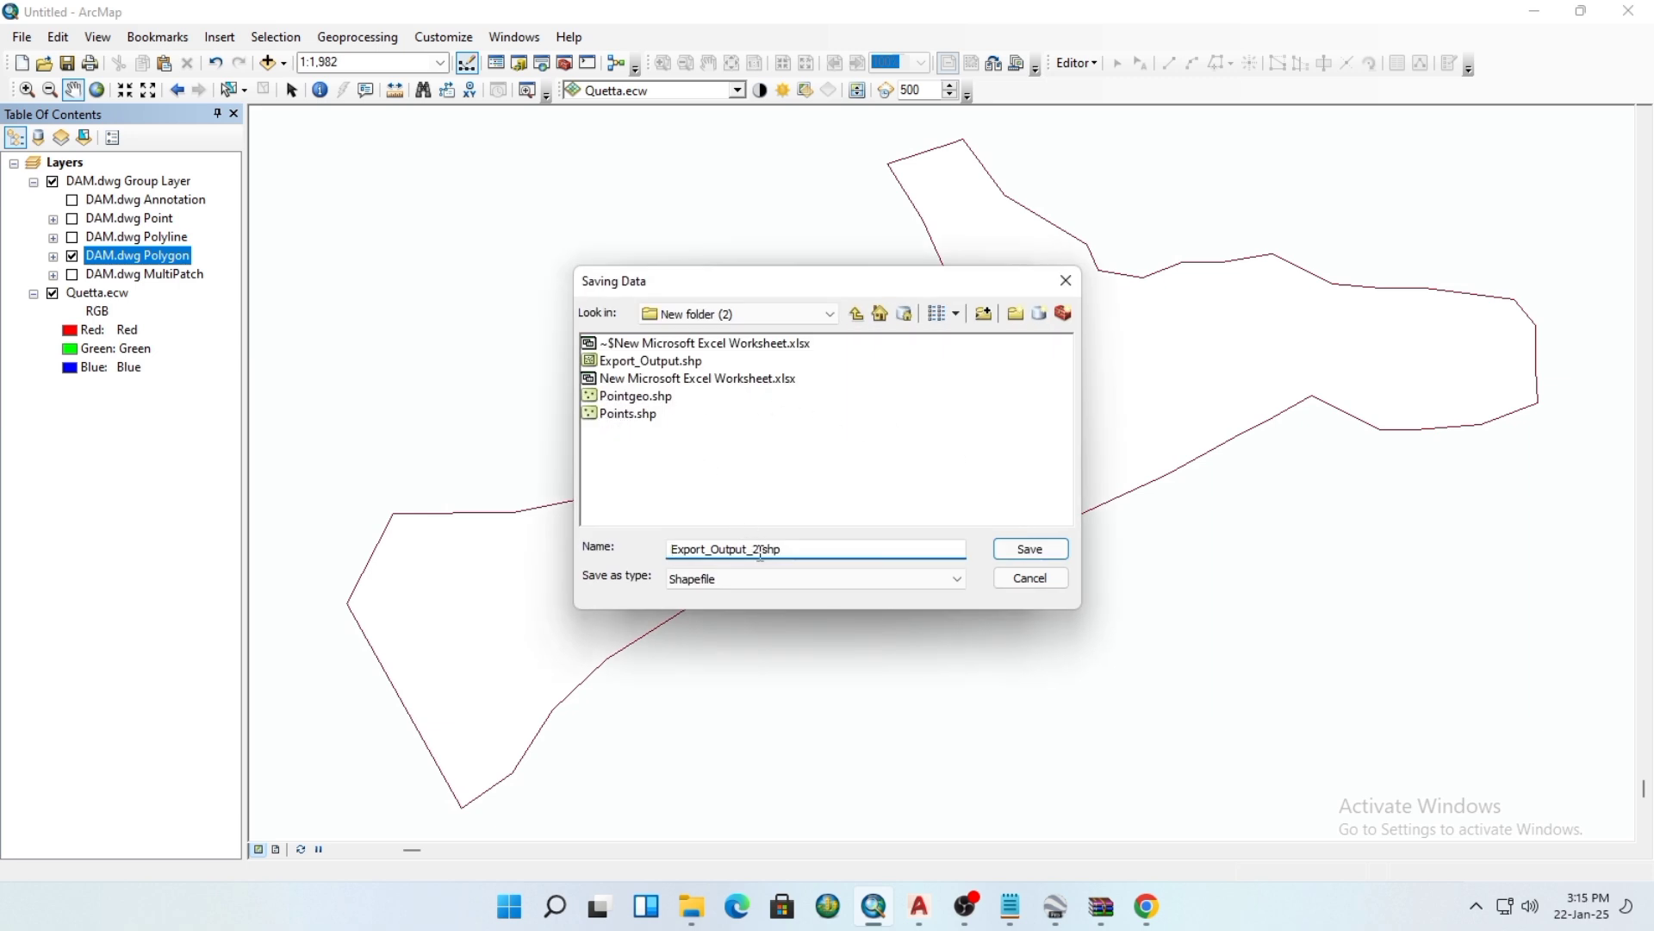
left_click_drag(742, 548, 656, 549)
key("BackSpace")
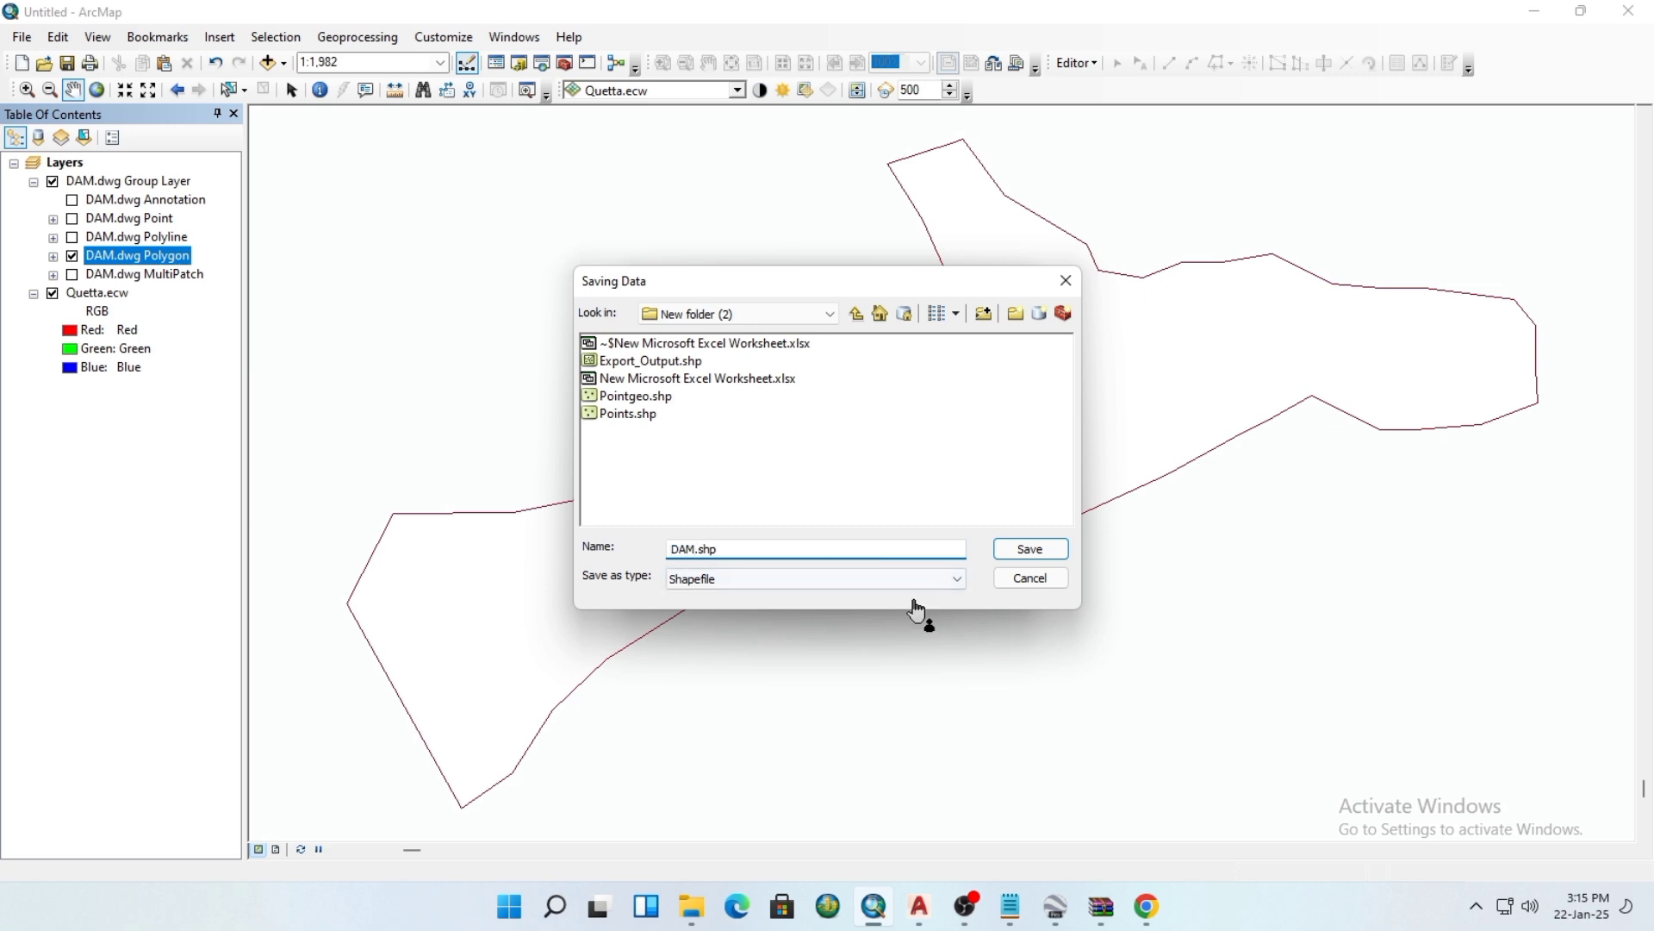
left_click(1039, 552)
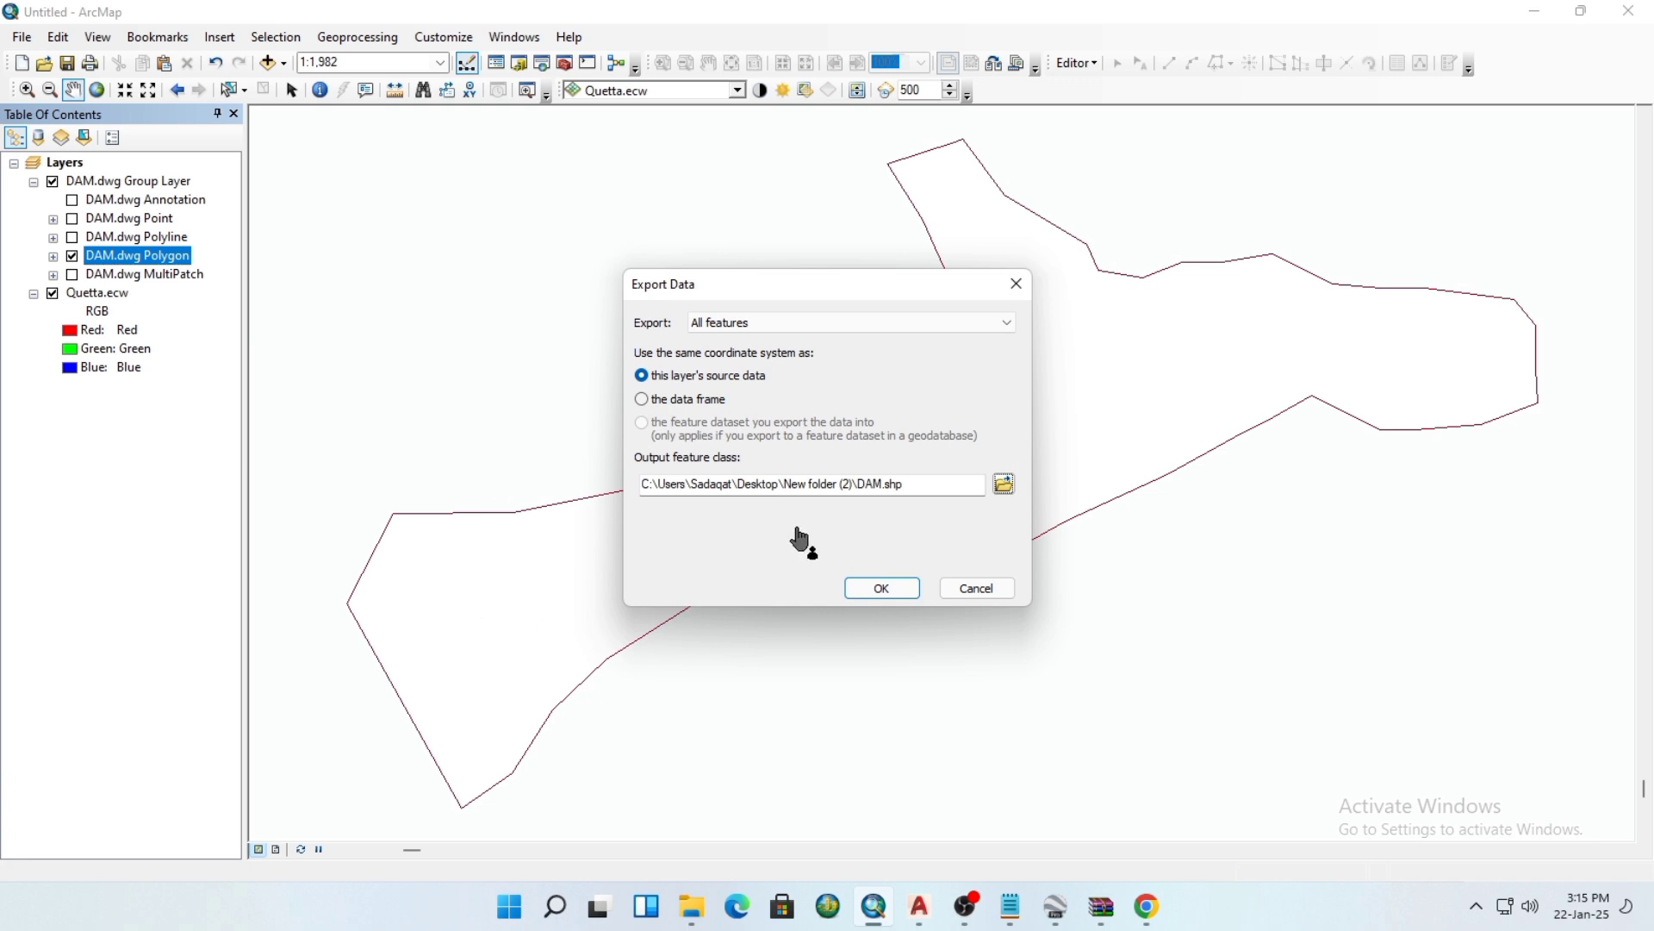
left_click(885, 589)
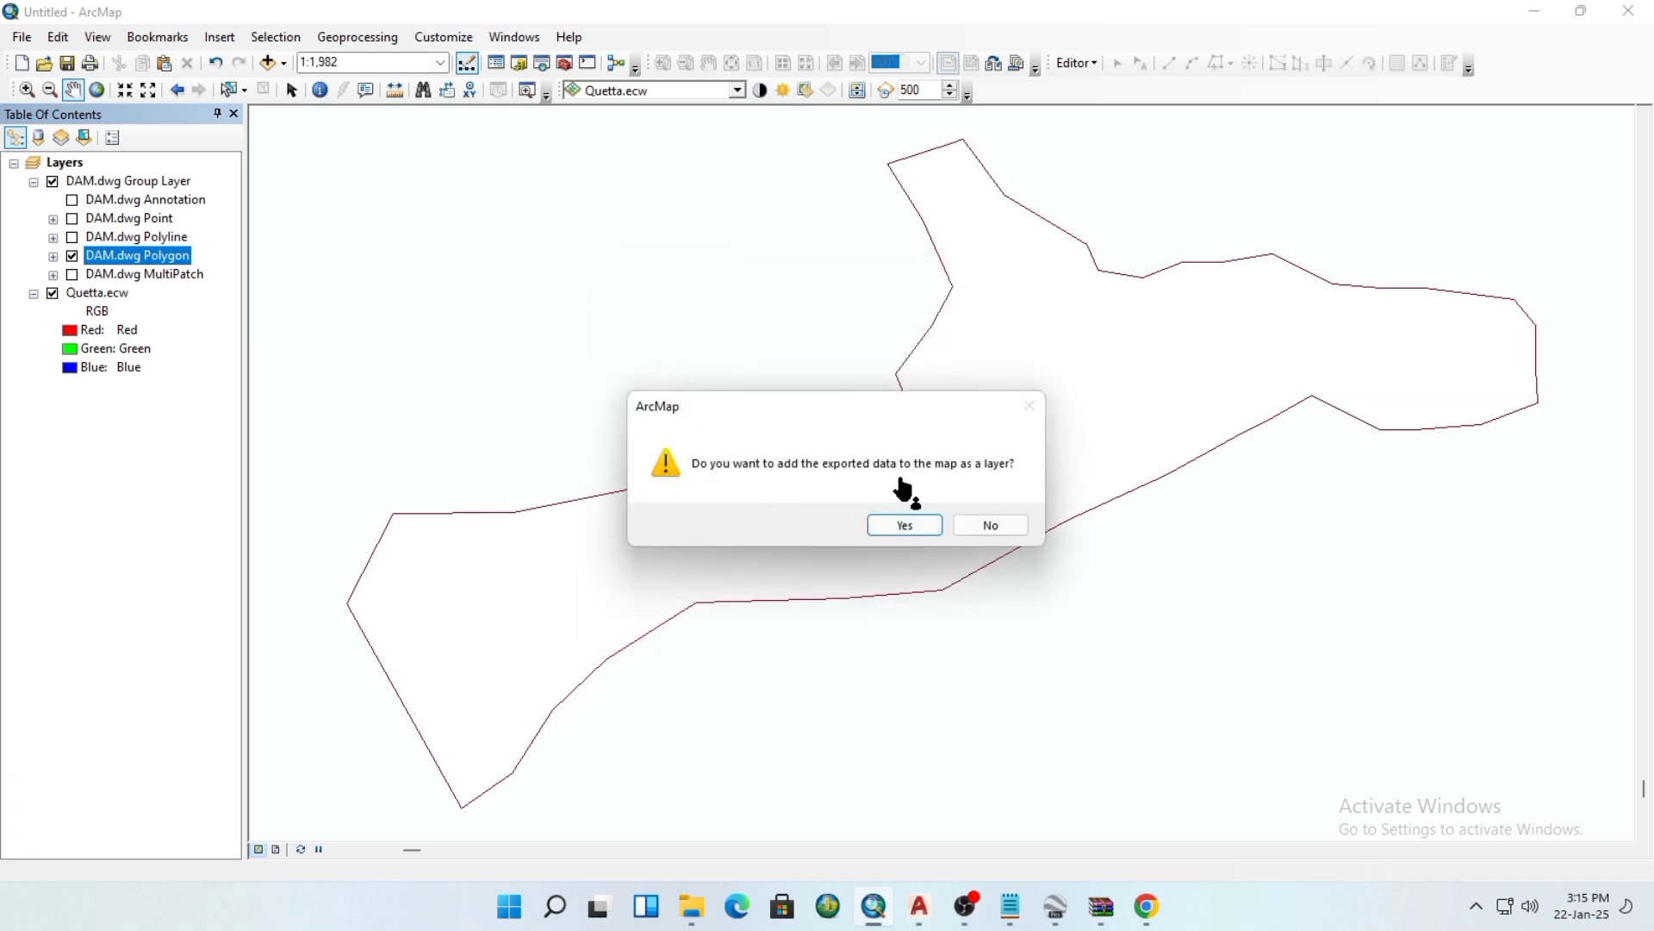
left_click(907, 530)
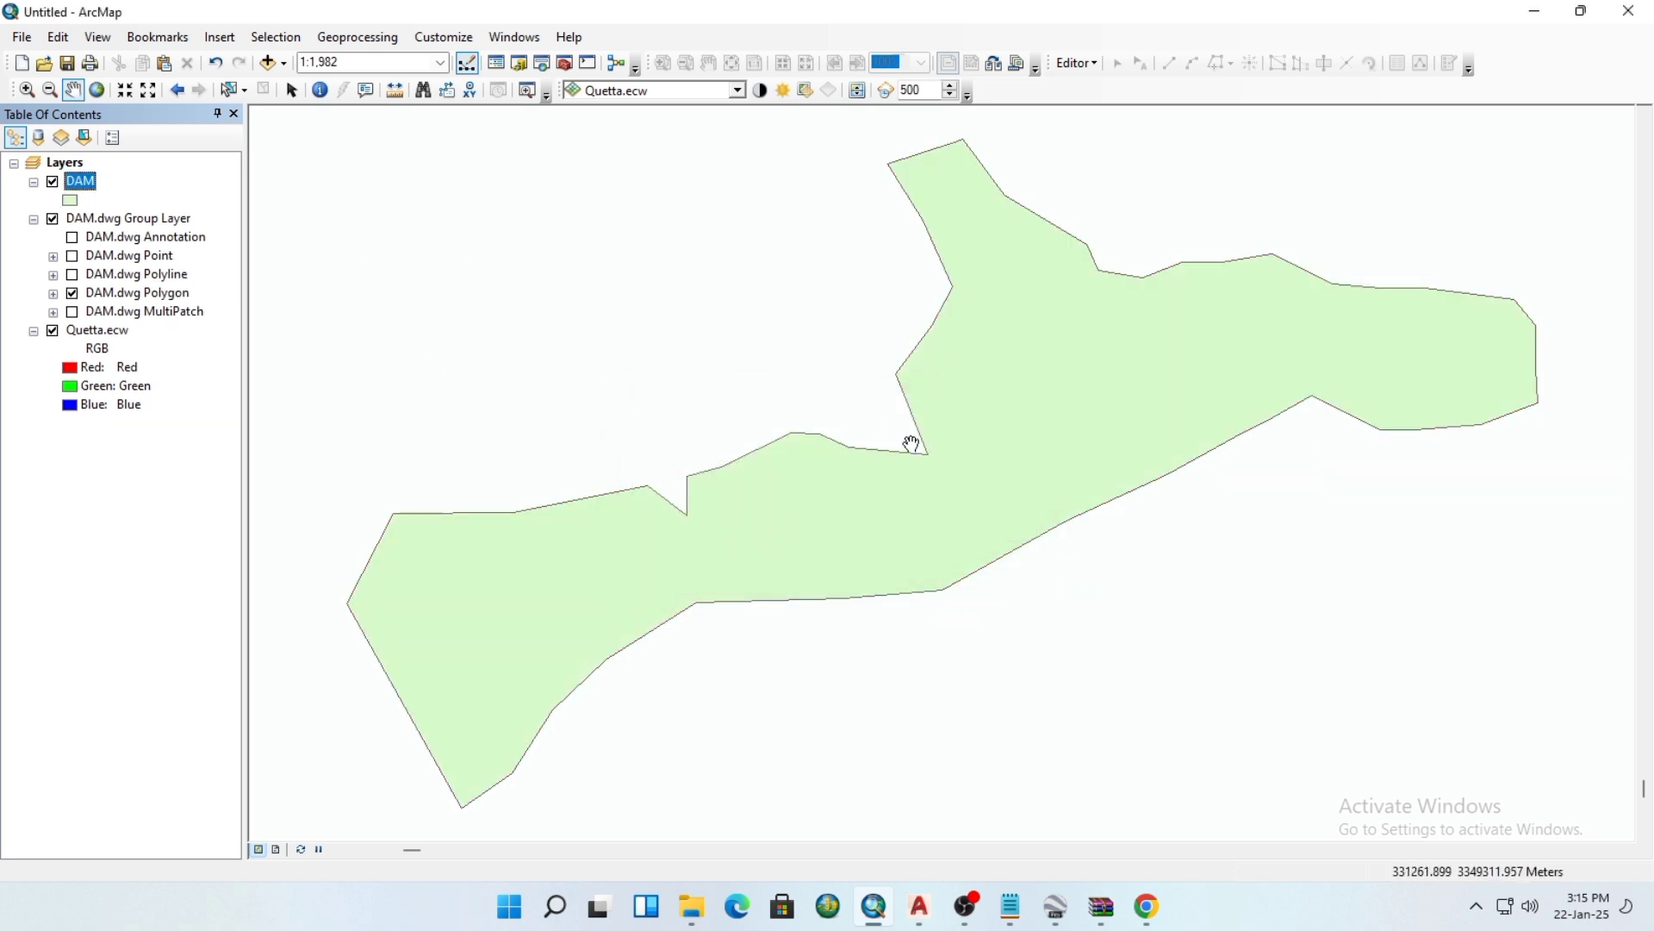
Remove the DAM.dwg group layer from the map and select the exported DAM layer
right_click(113, 221)
left_click(184, 324)
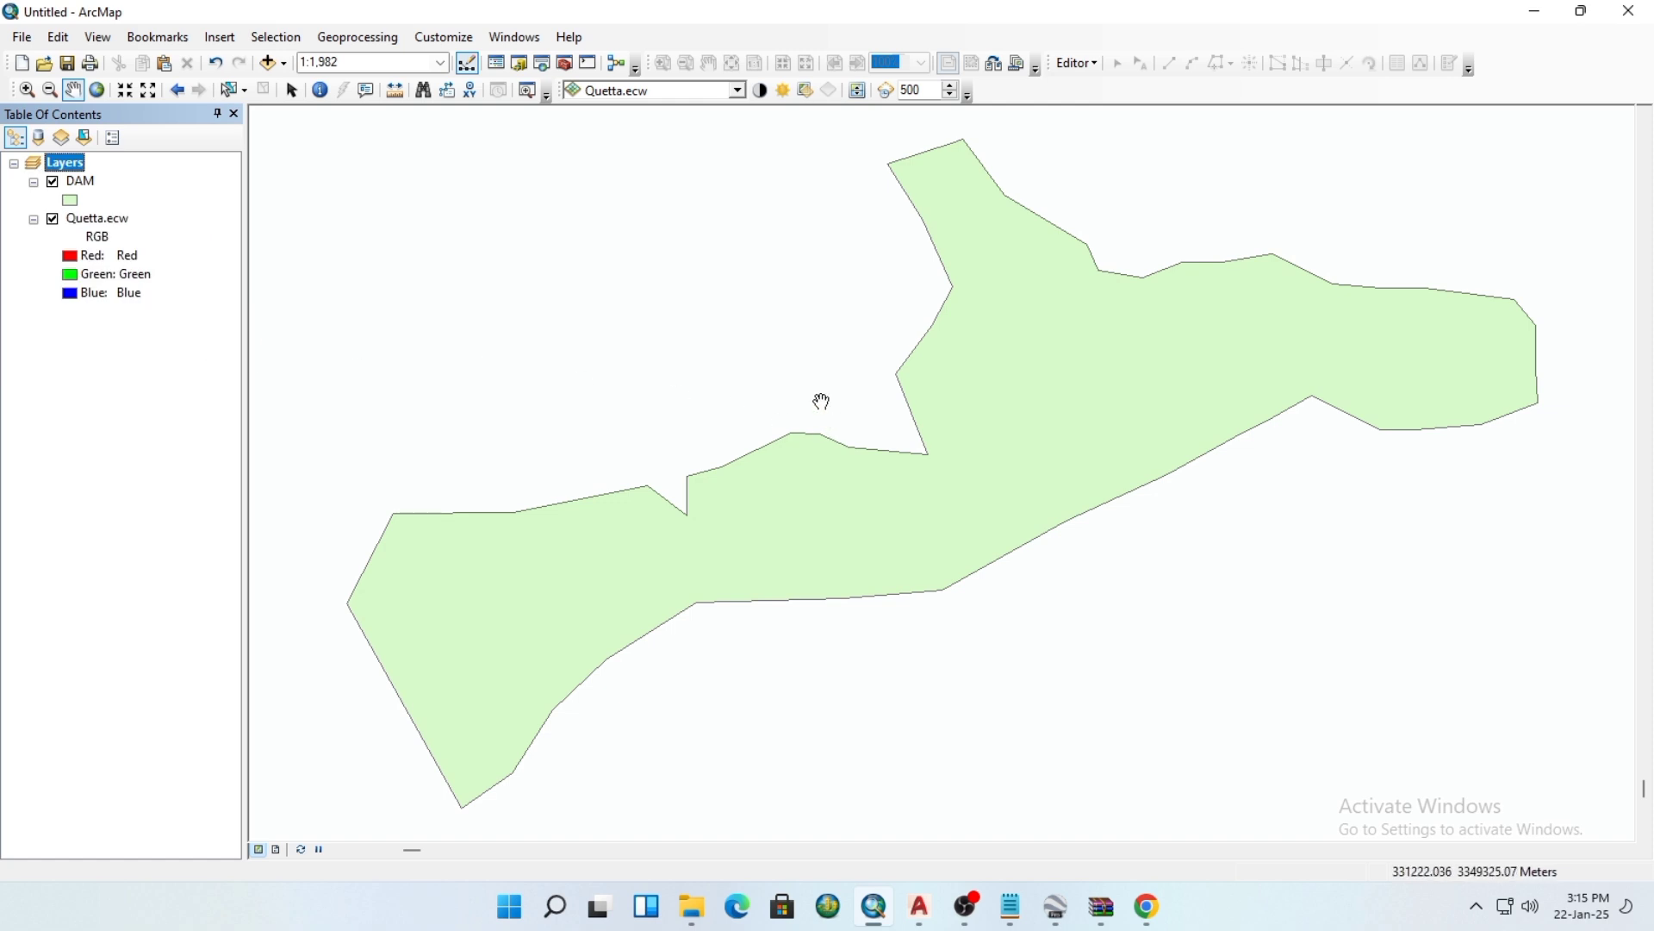
left_click(83, 183)
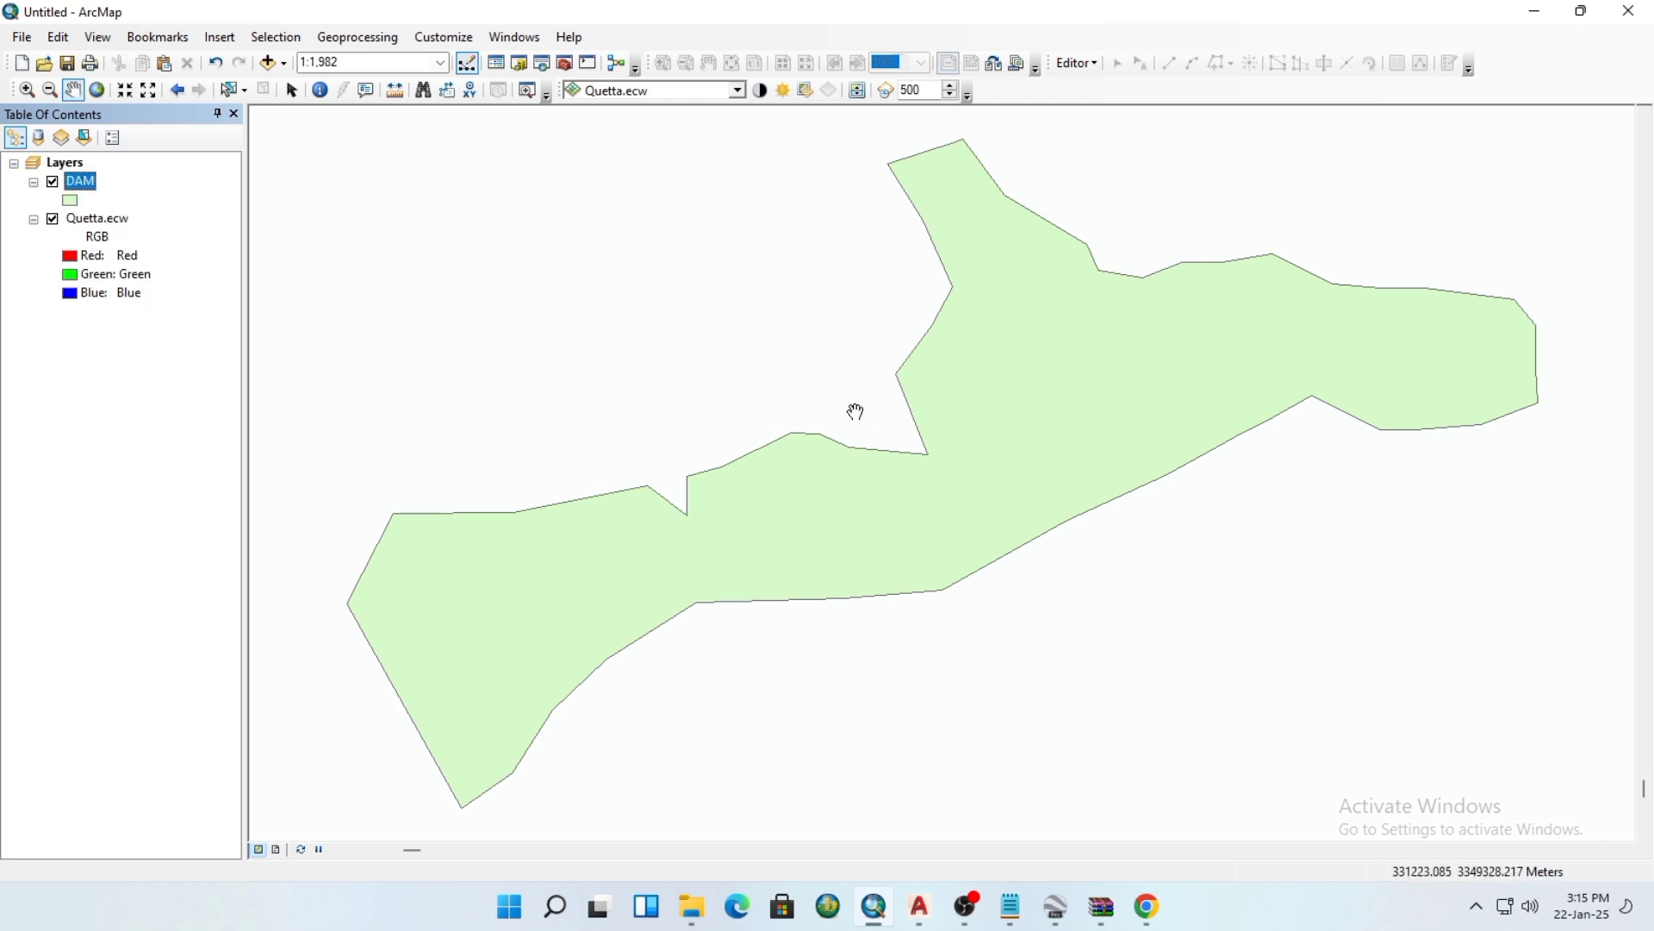
Assign the WGS 1984 UTM Zone 42N coordinate system to the DAM layer with the Define Projection (Data Management) tool
left_click(542, 62)
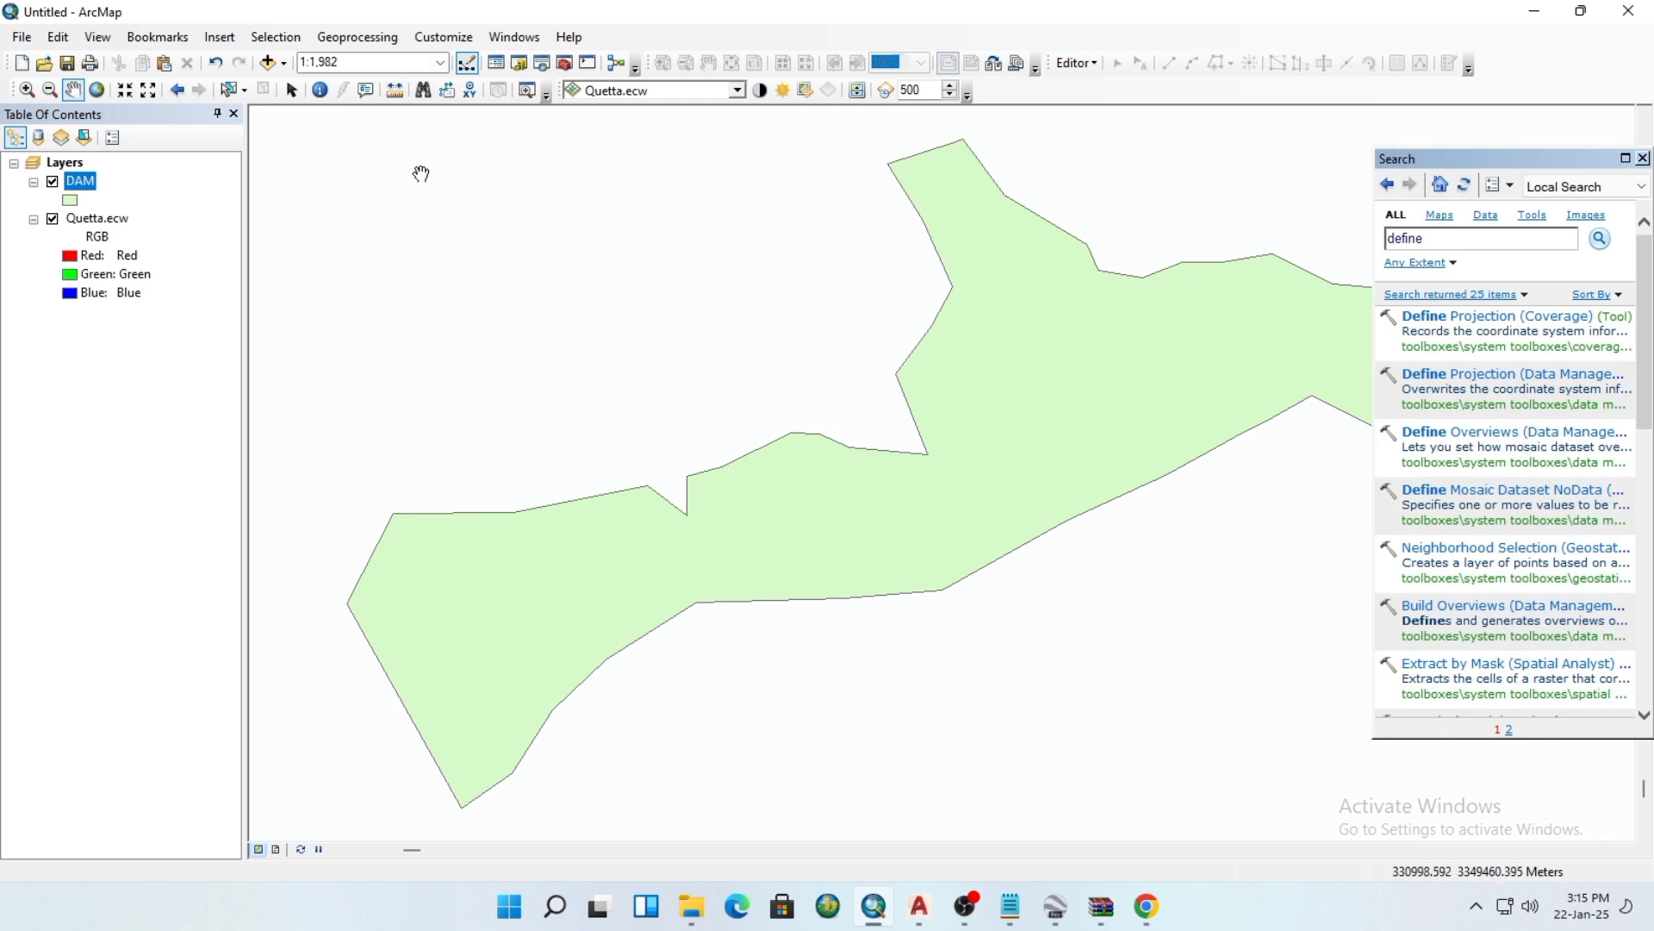
left_click(1478, 379)
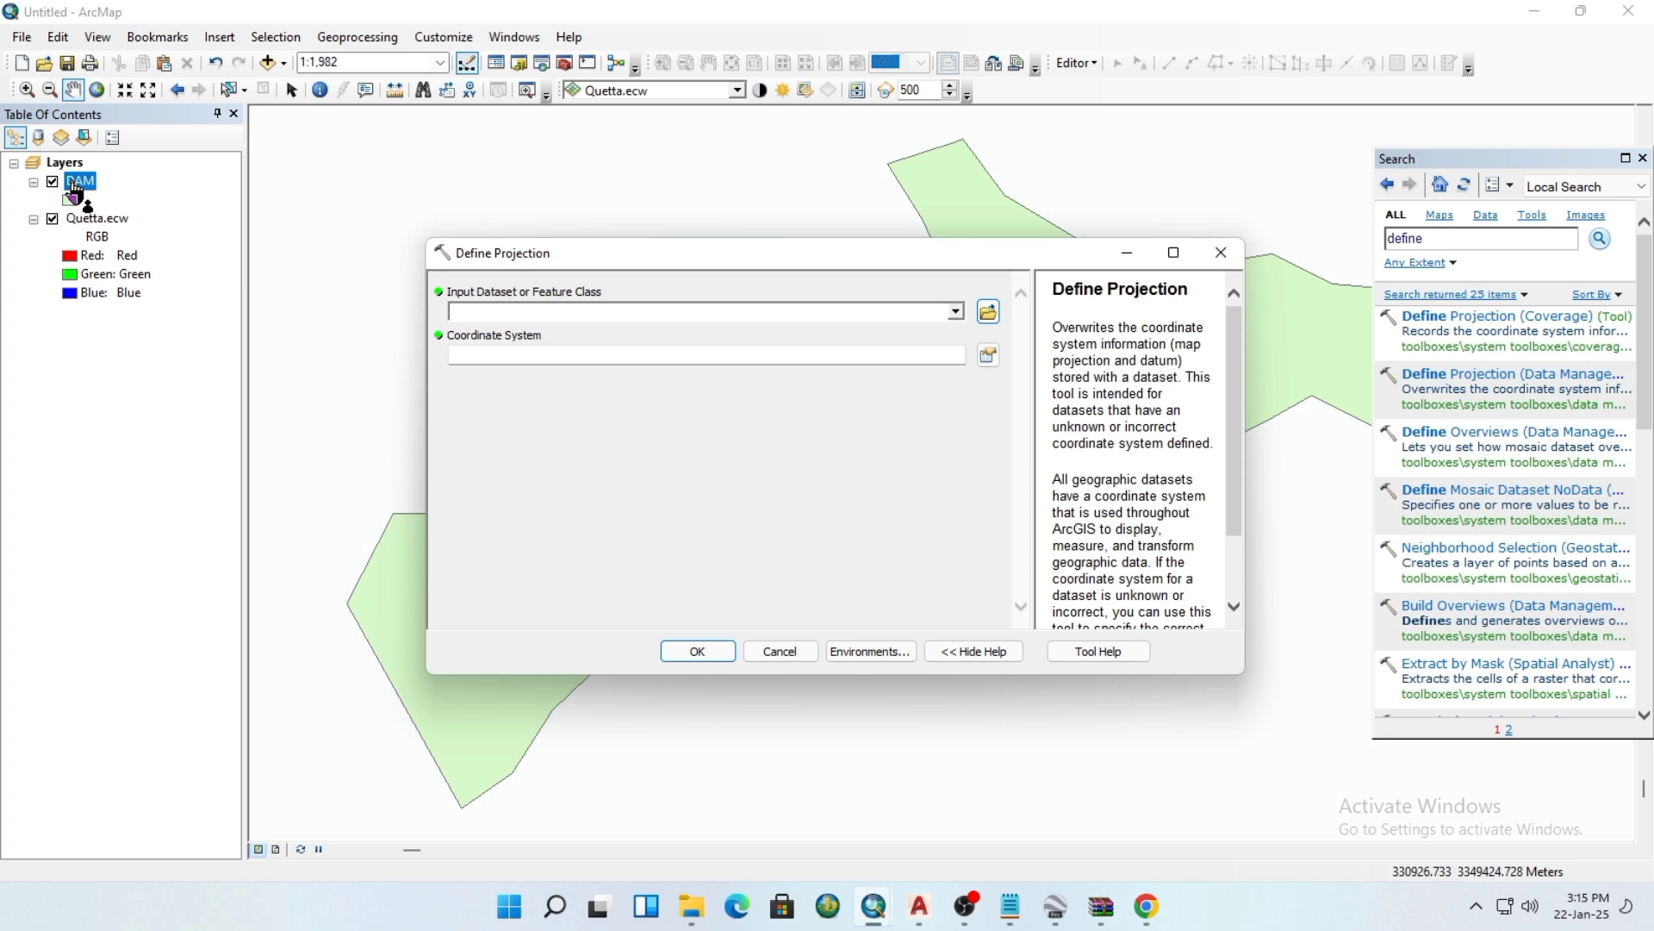
left_click_drag(75, 192, 420, 268)
left_click_drag(517, 314, 515, 315)
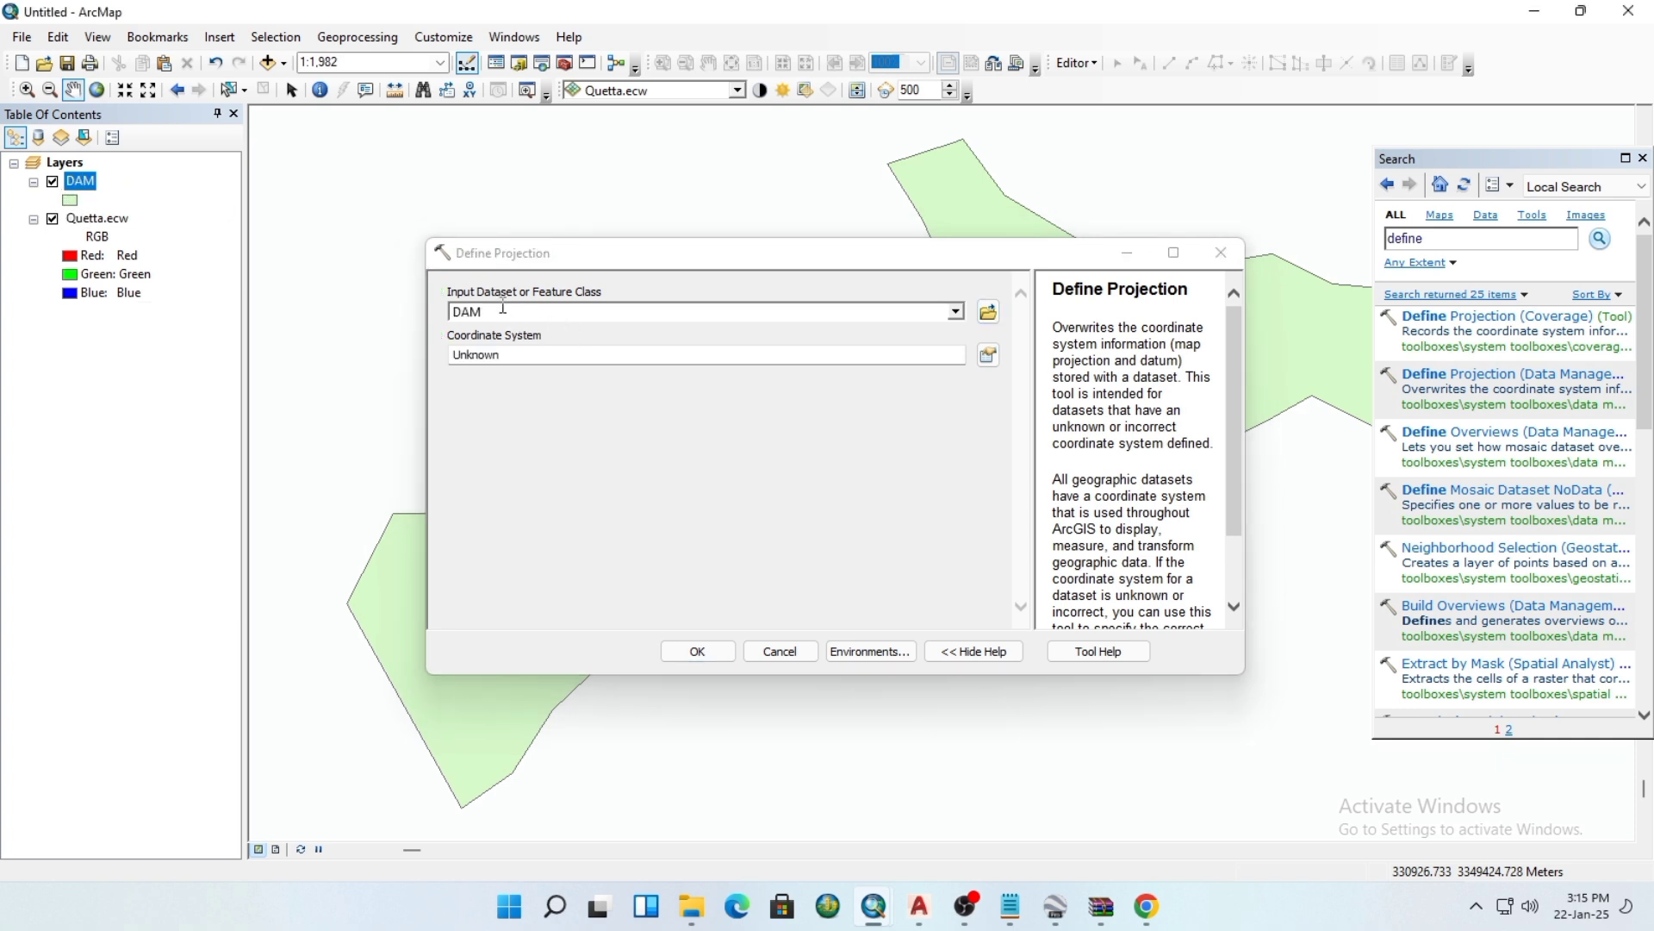
left_click(989, 357)
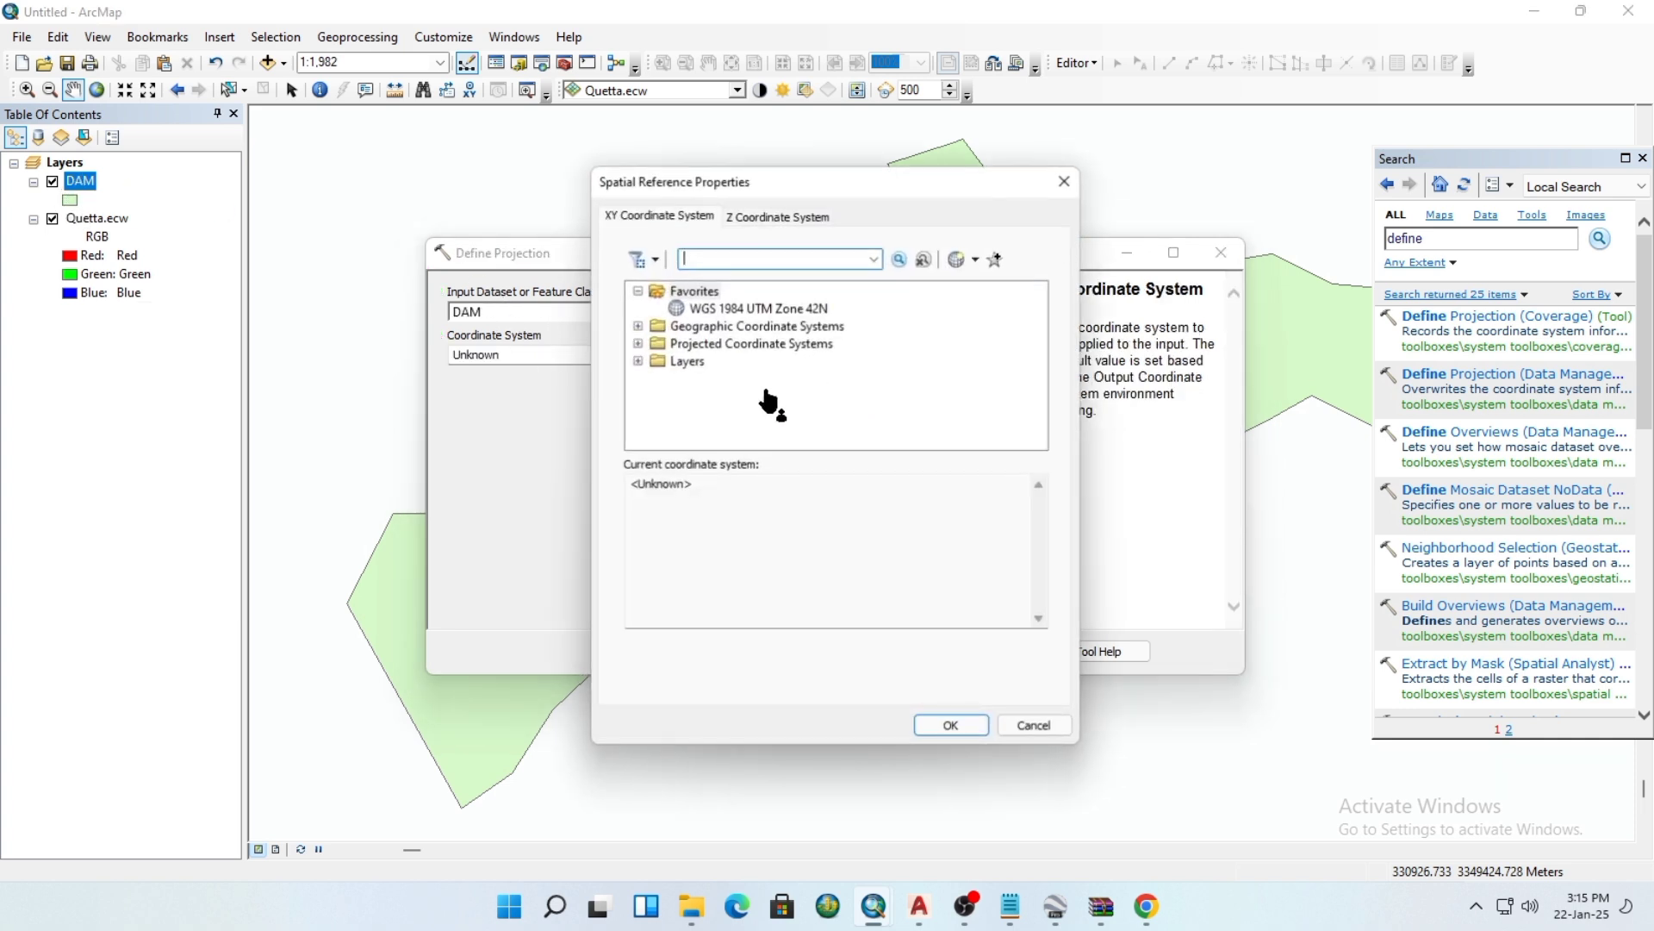
left_click(743, 310)
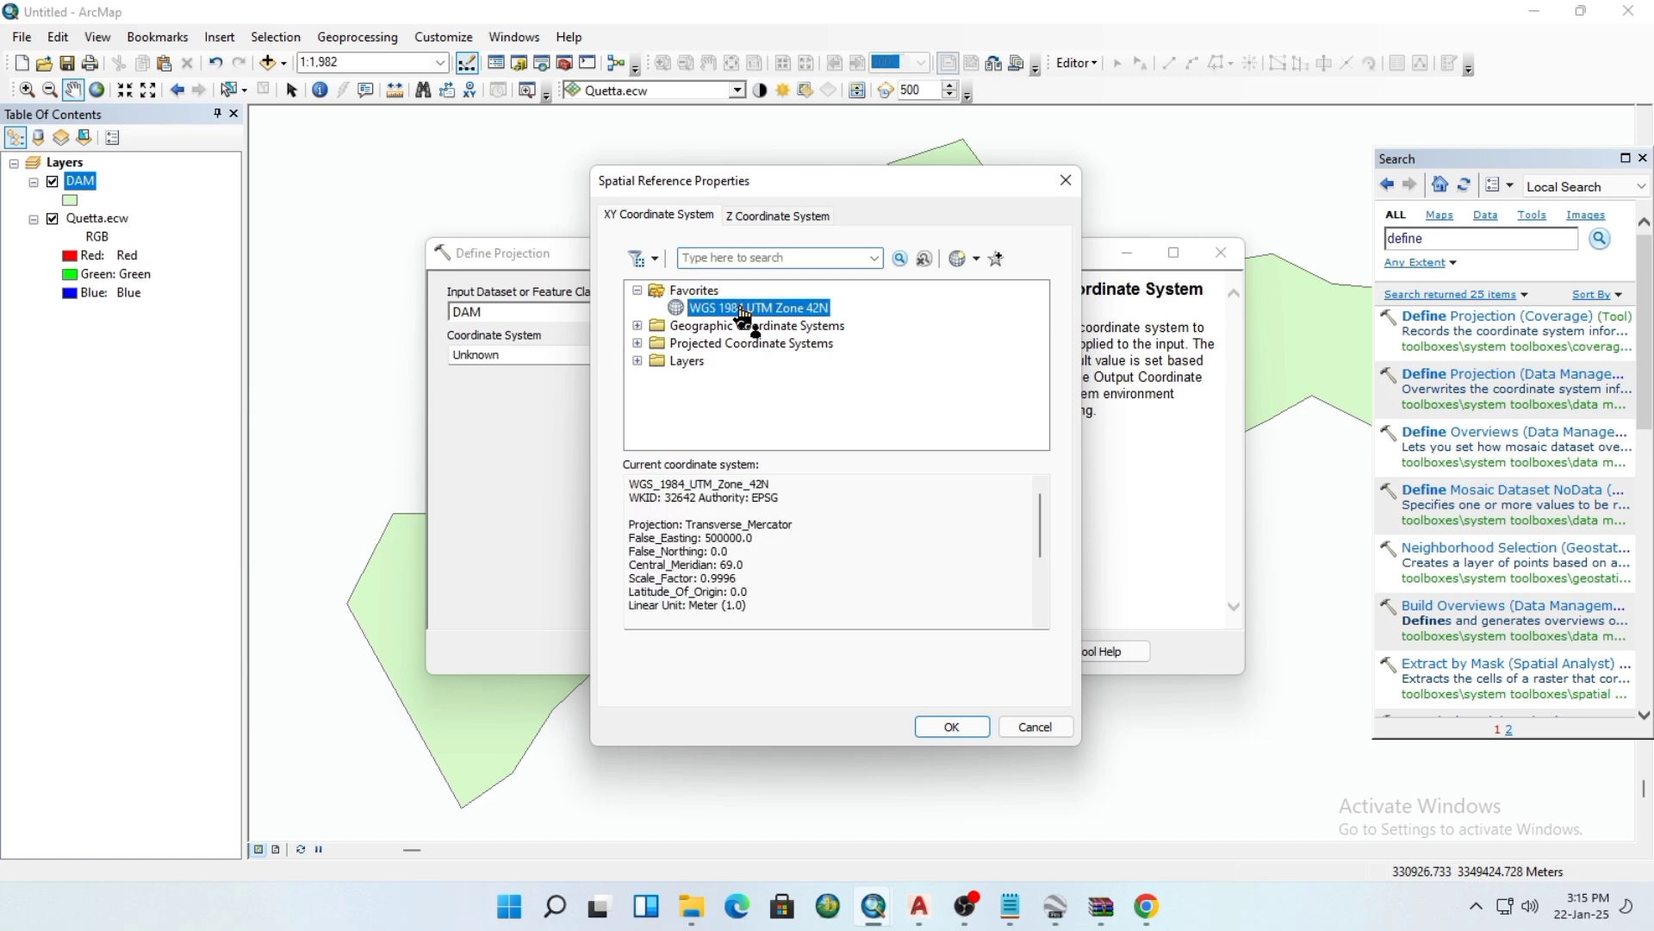
double_click(743, 310)
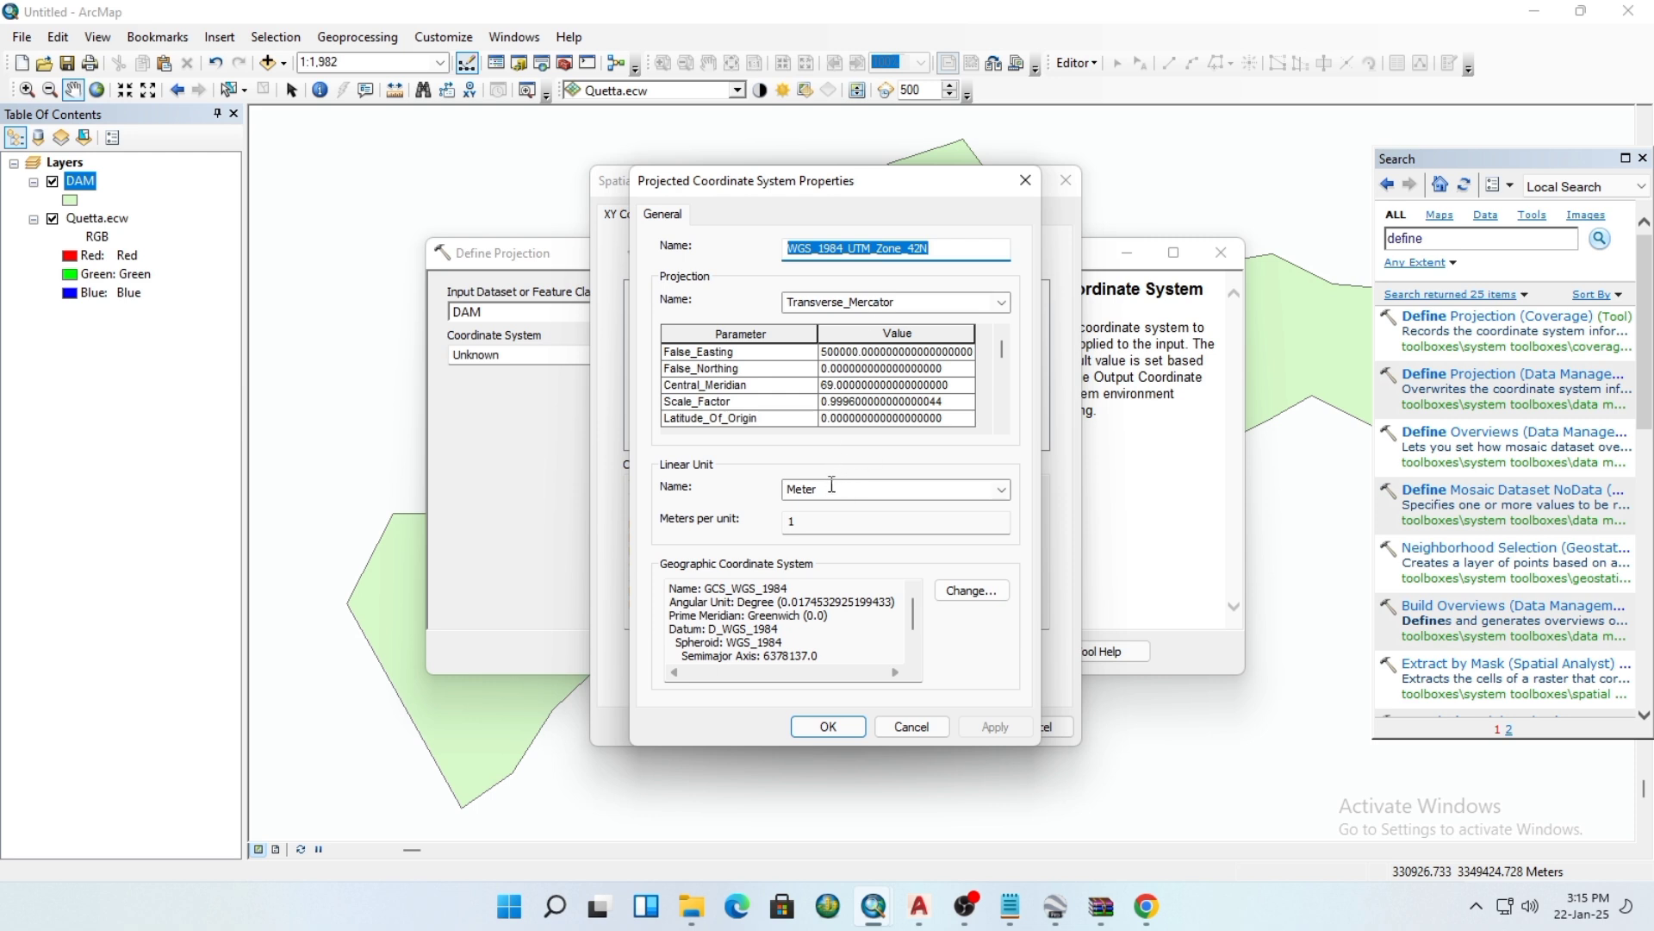
left_click(829, 728)
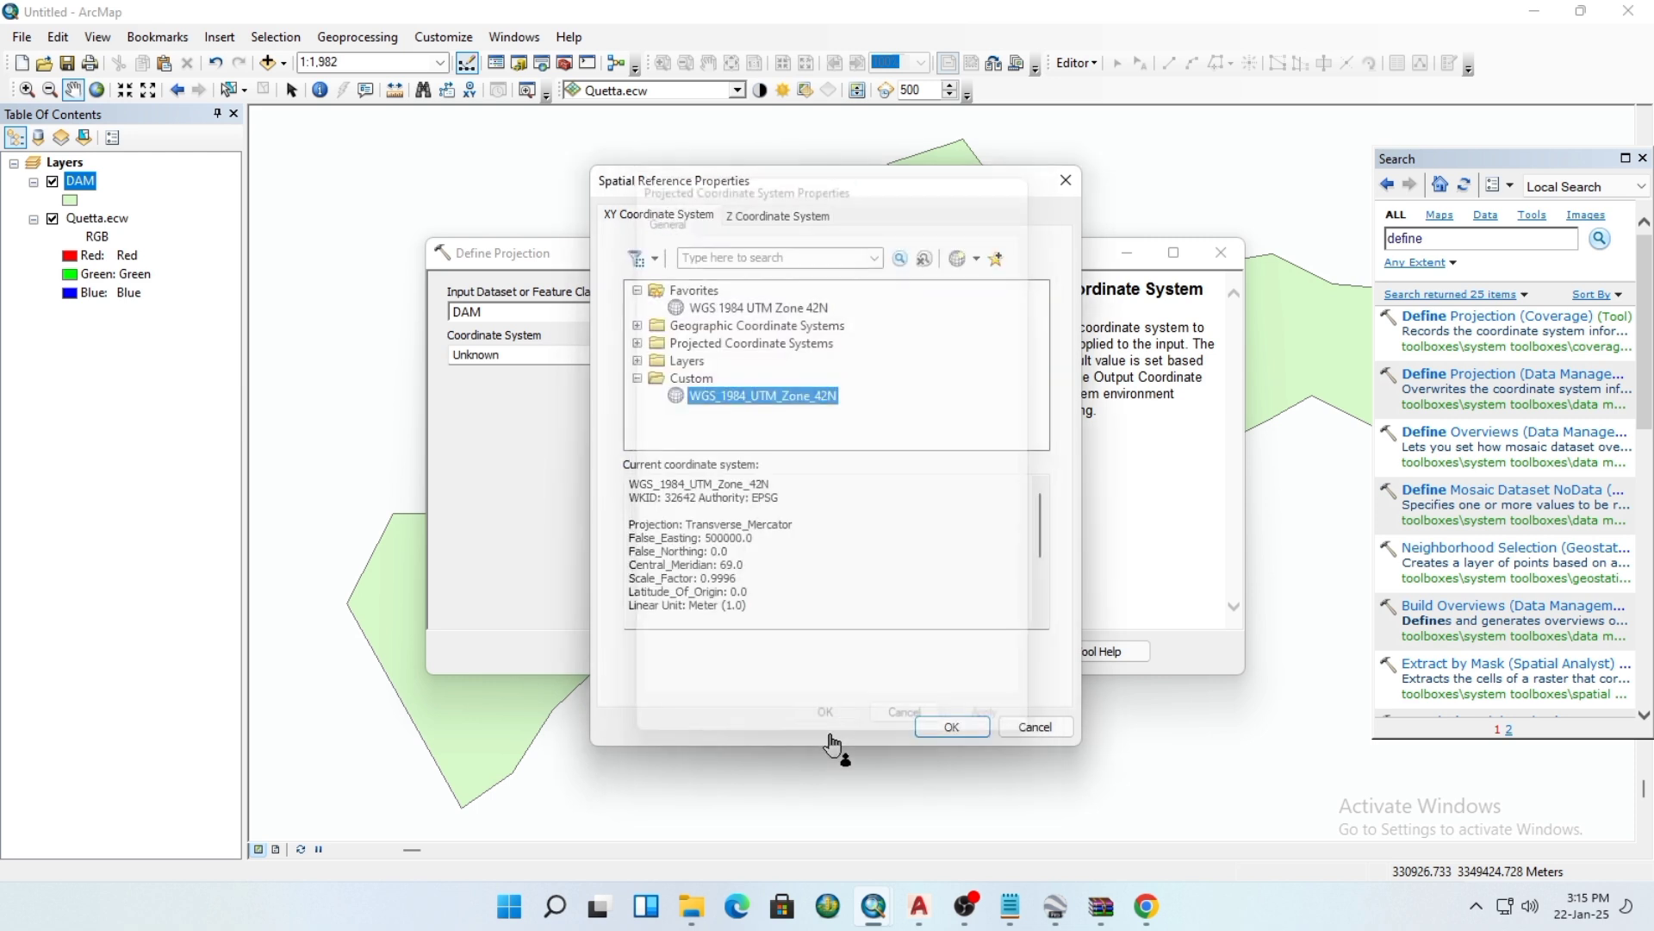
left_click(952, 728)
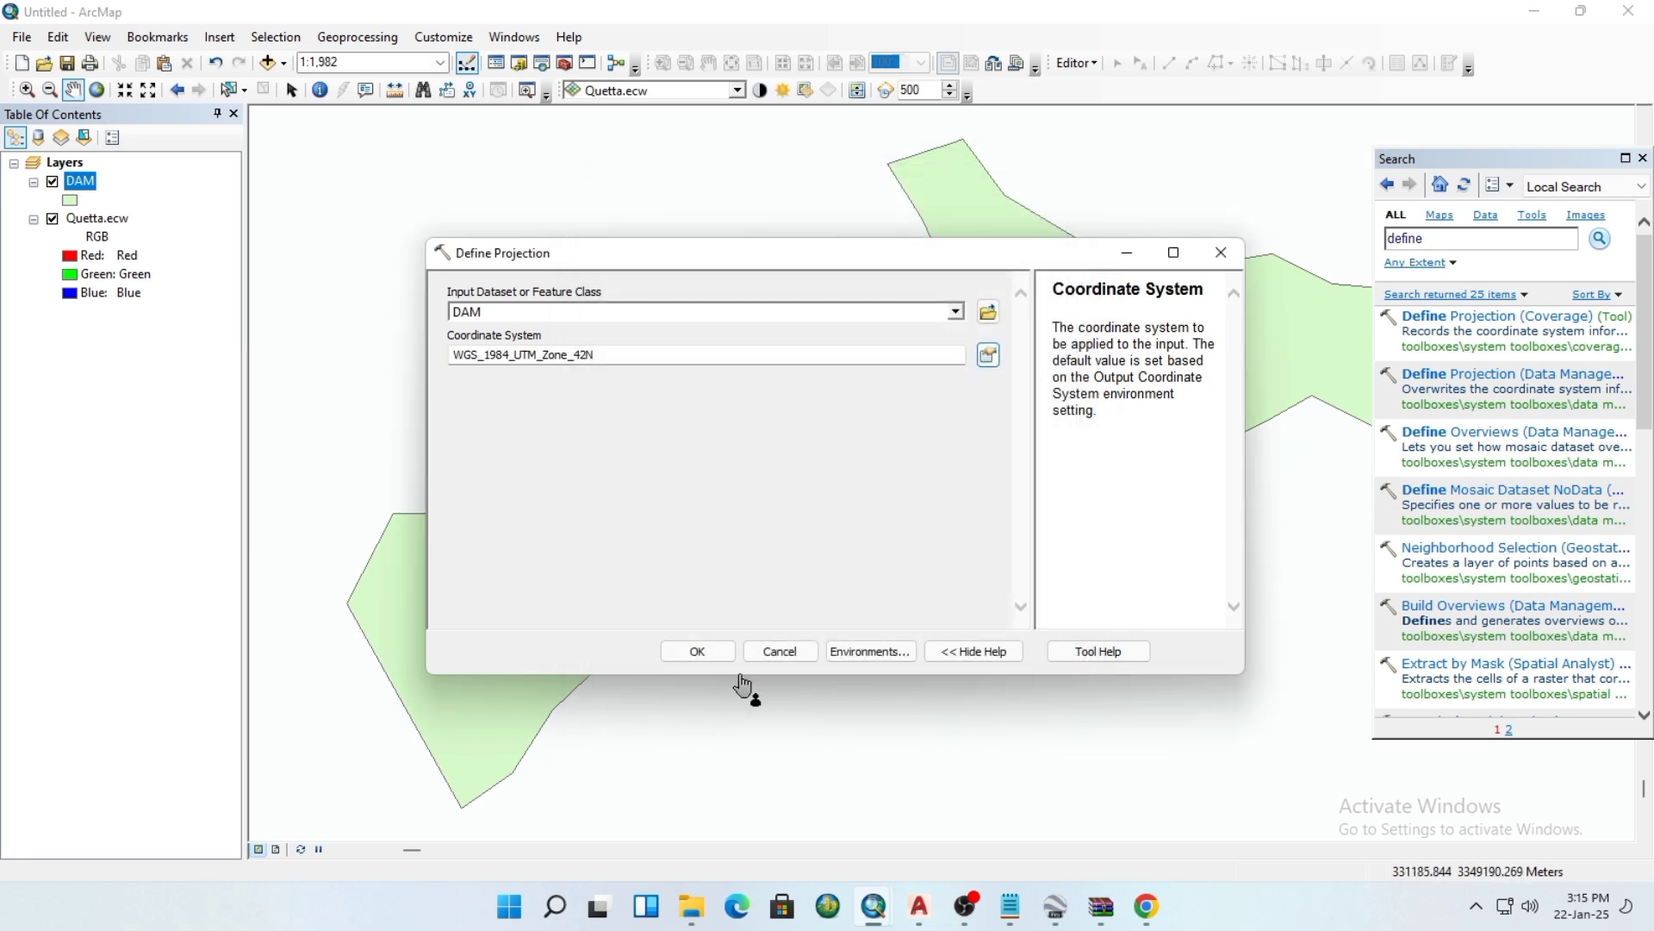
left_click(698, 652)
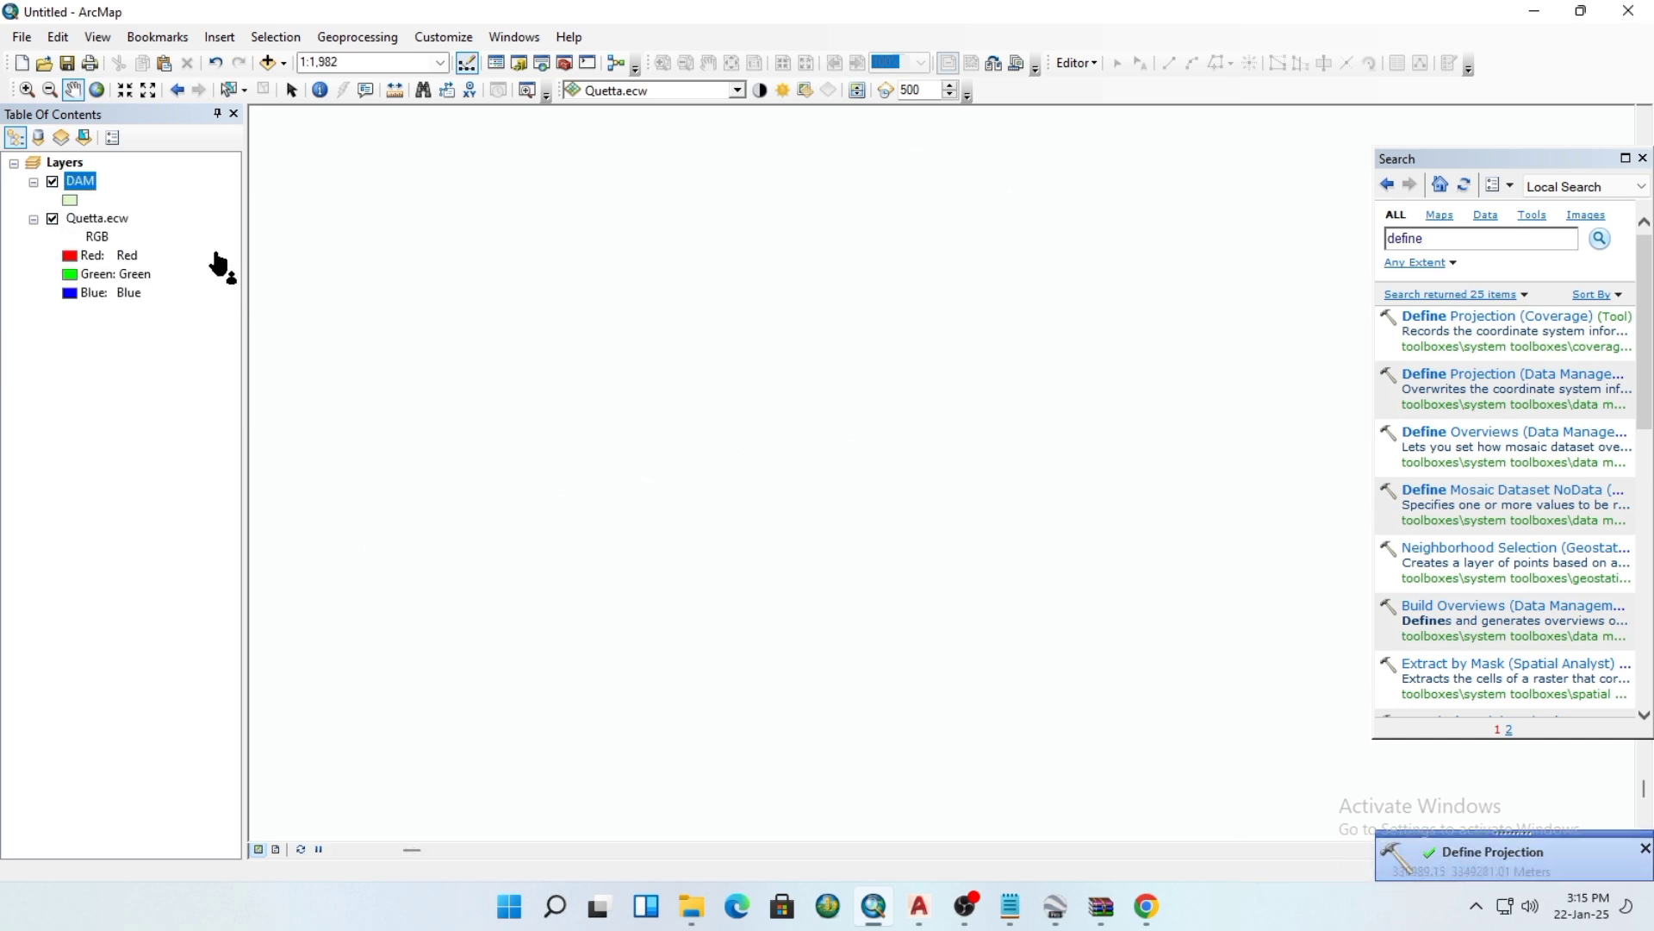
Zoom to the DAM layer to check its alignment with the reservoir in the Quetta.ecw imagery
right_click(86, 197)
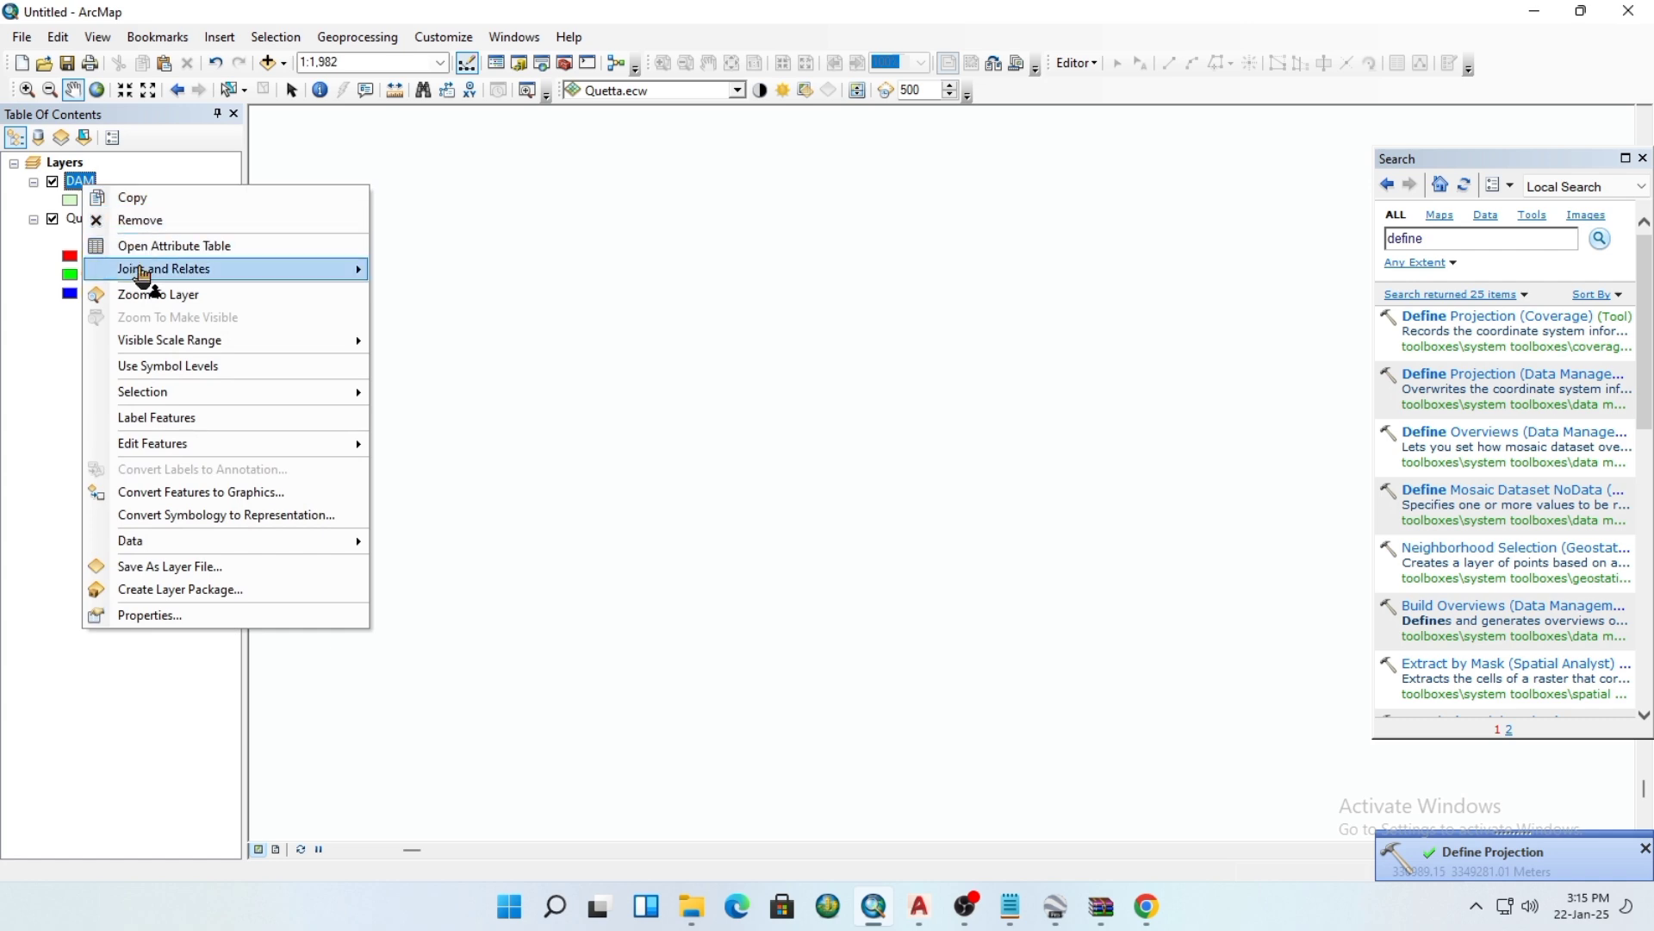
left_click(148, 293)
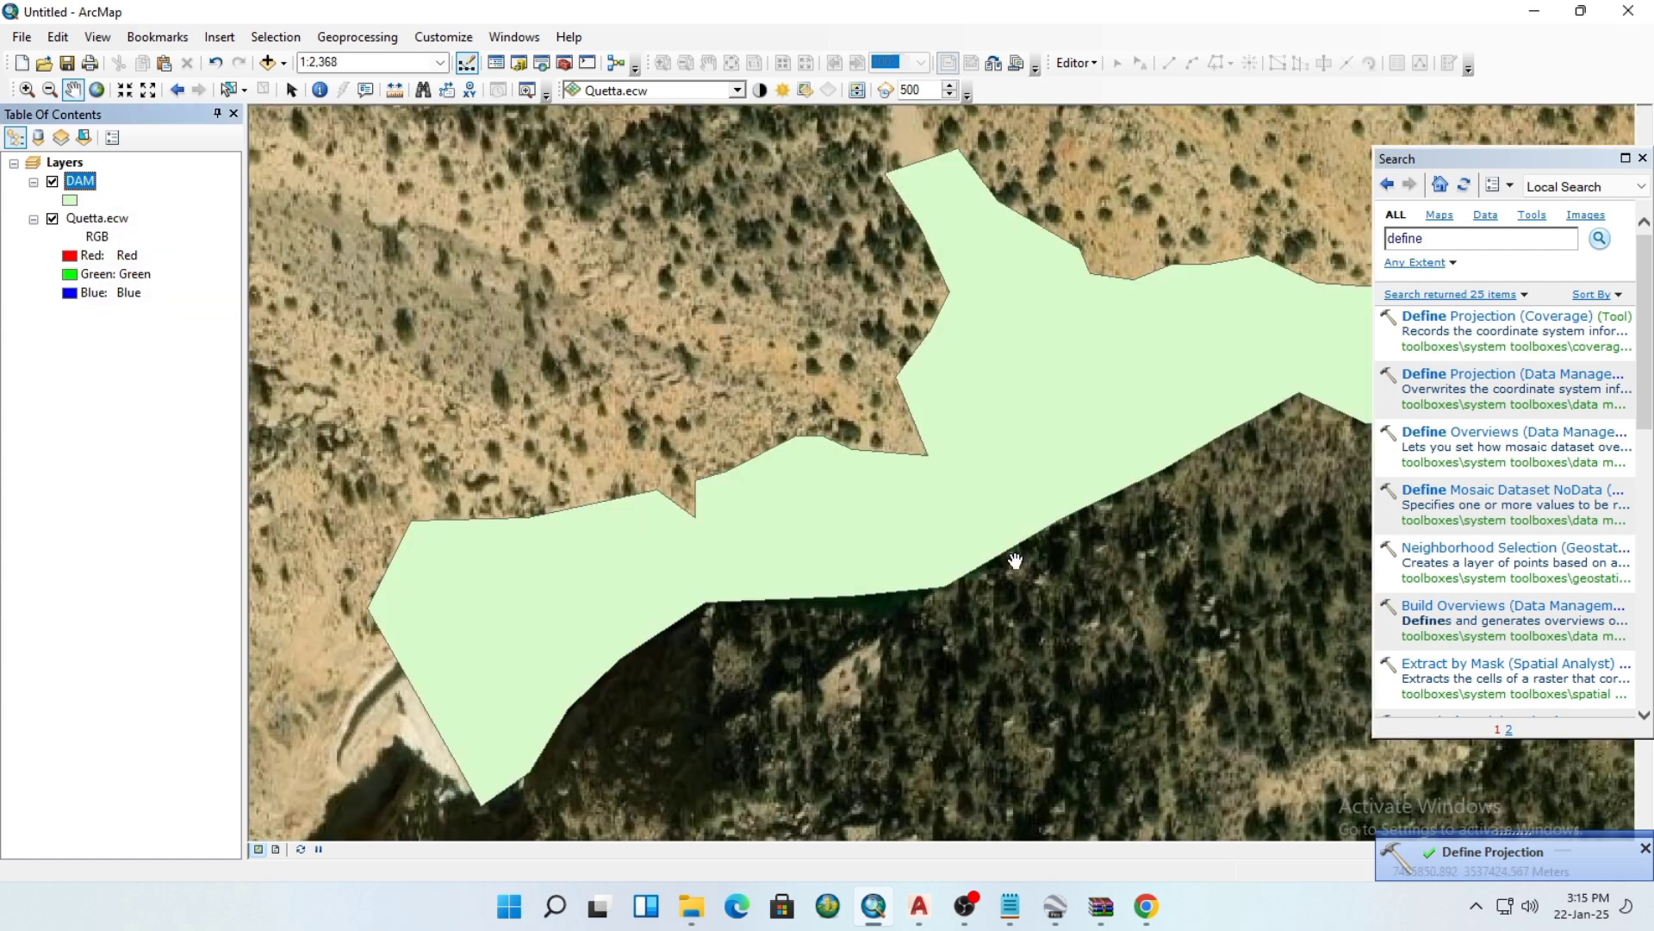
Restyle the DAM polygon symbol with no fill, a blue outline colour and a thicker outline width
scroll(972, 538, "up", 2)
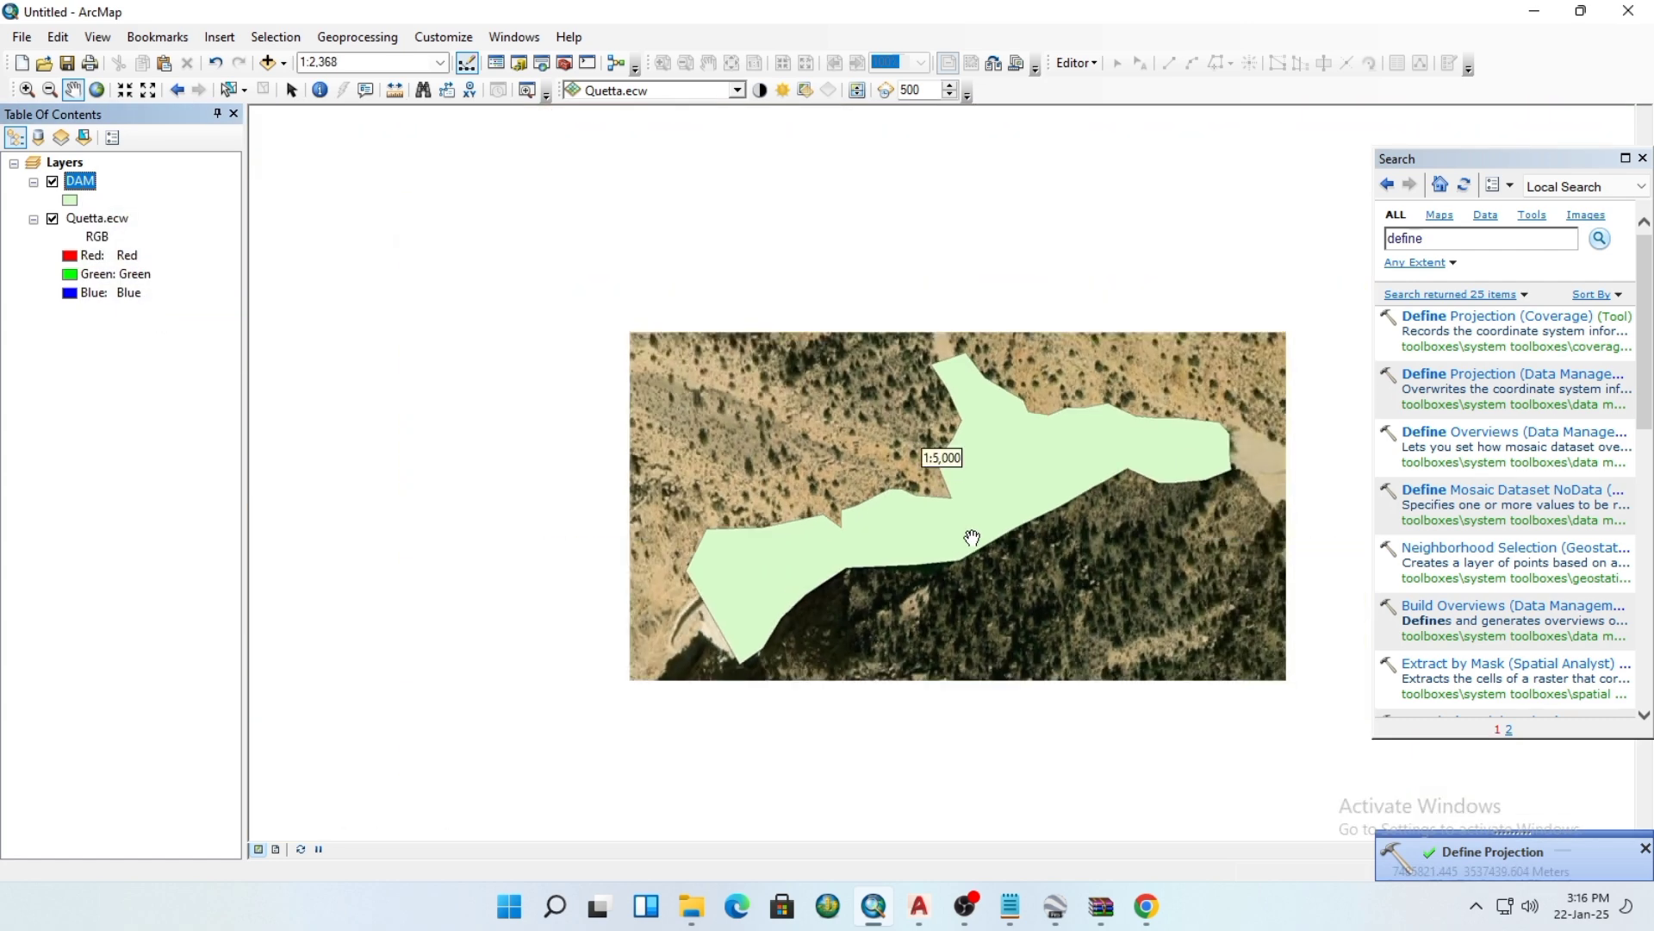
scroll(972, 537, "down", 1)
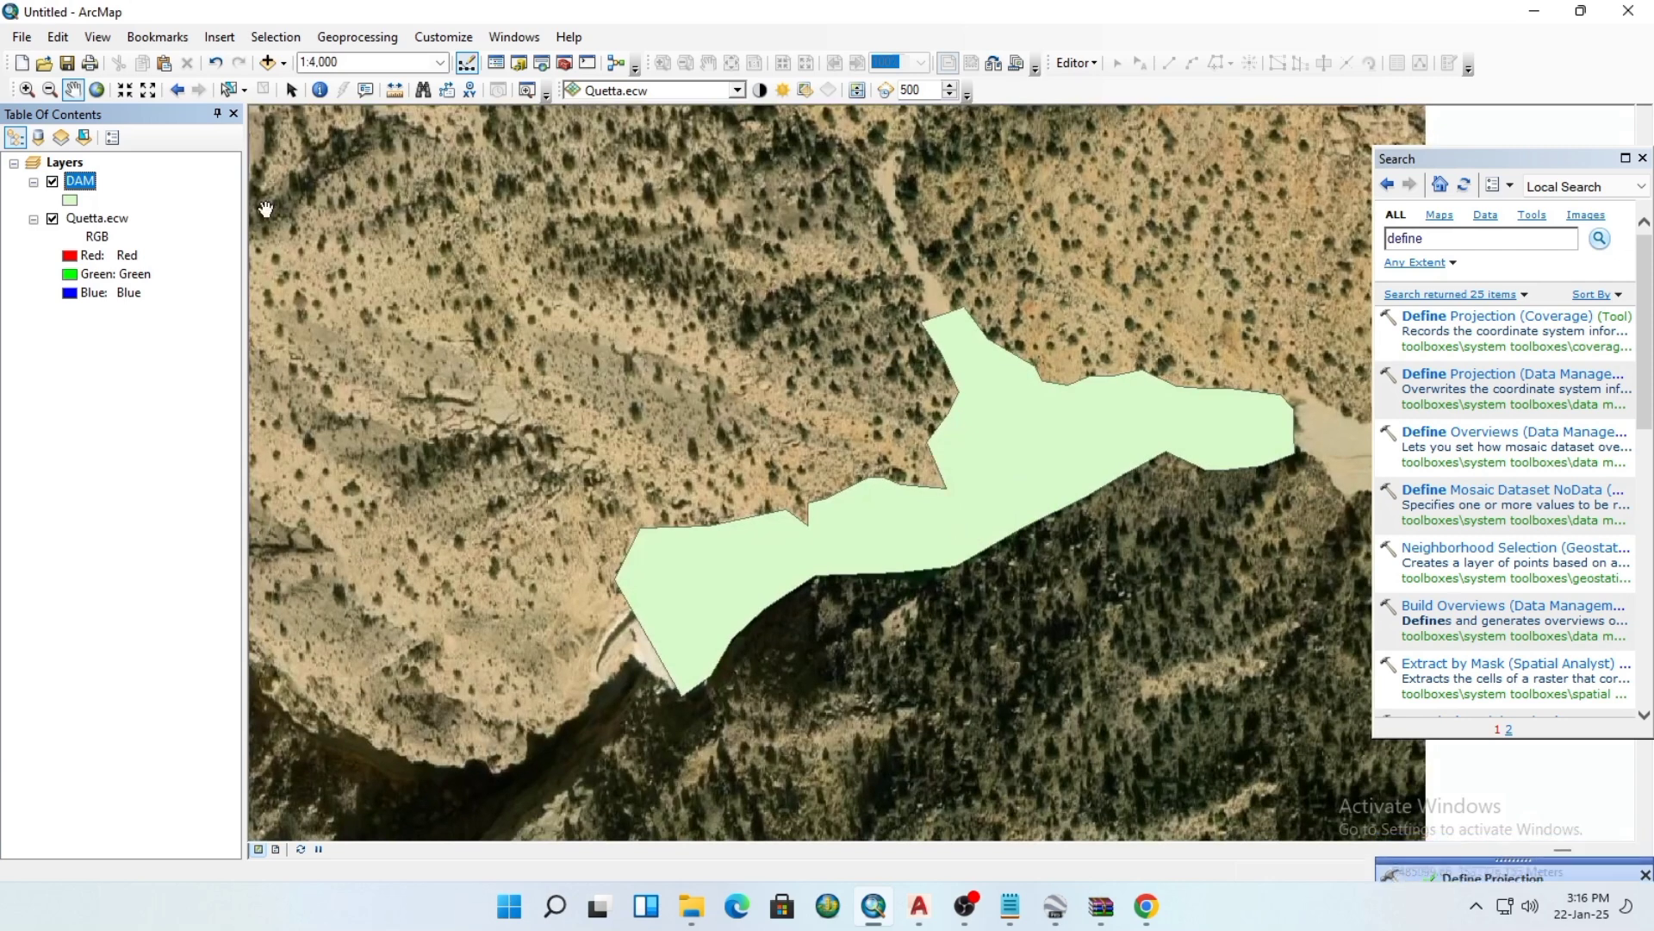
left_click(67, 203)
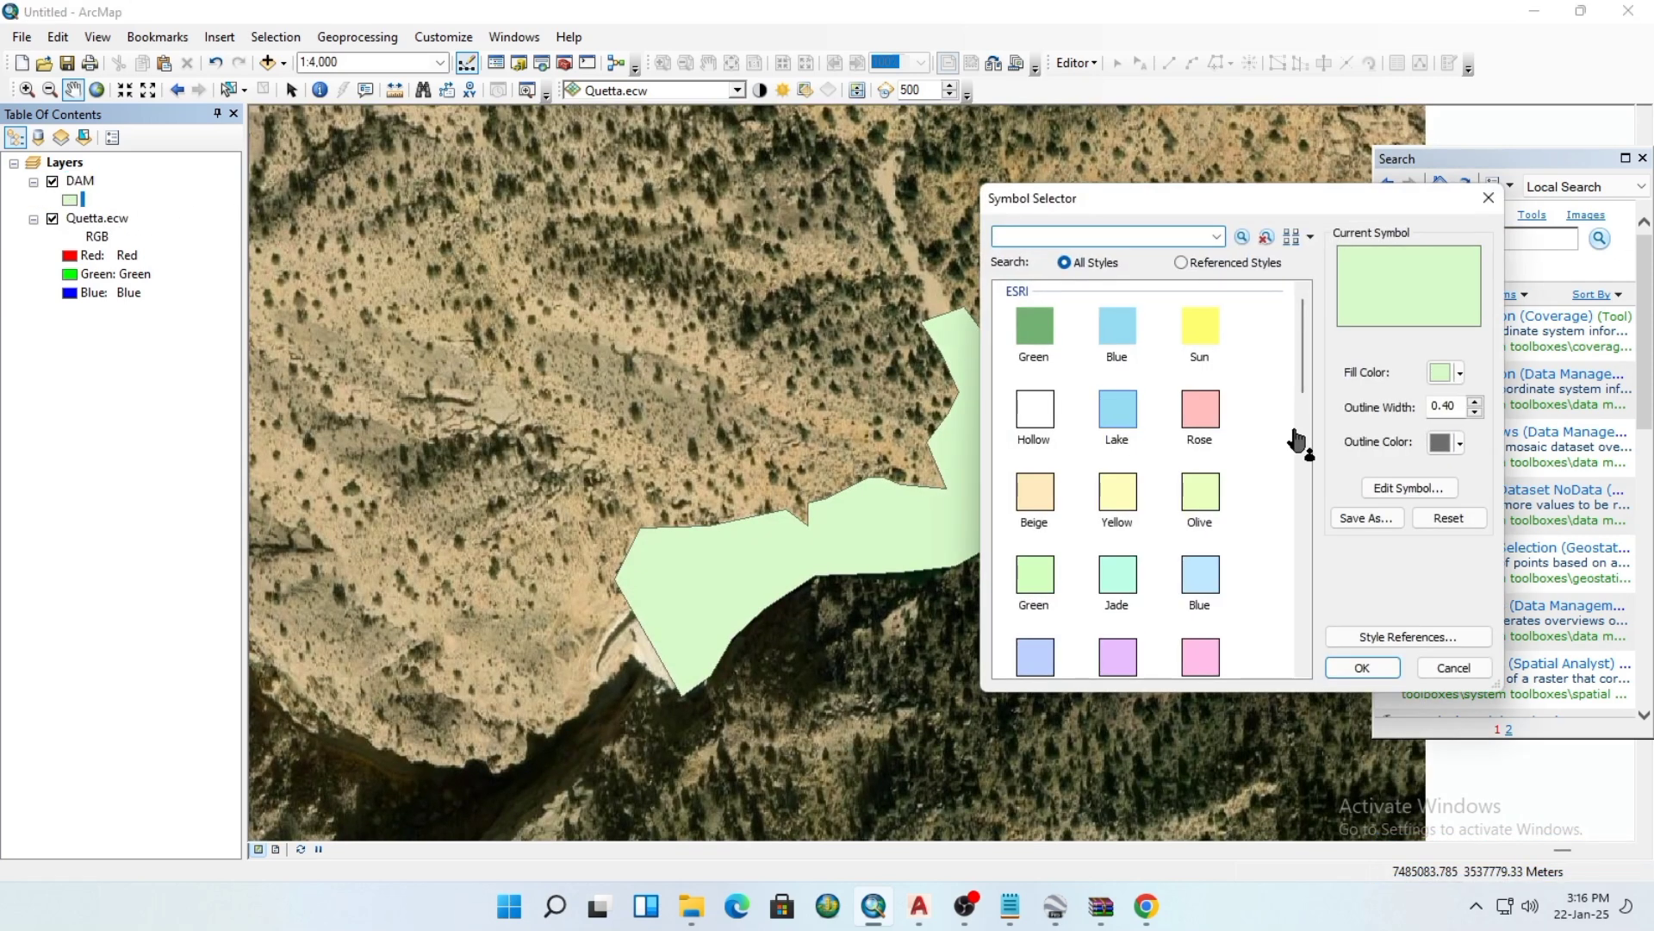
left_click(1458, 374)
left_click(1483, 402)
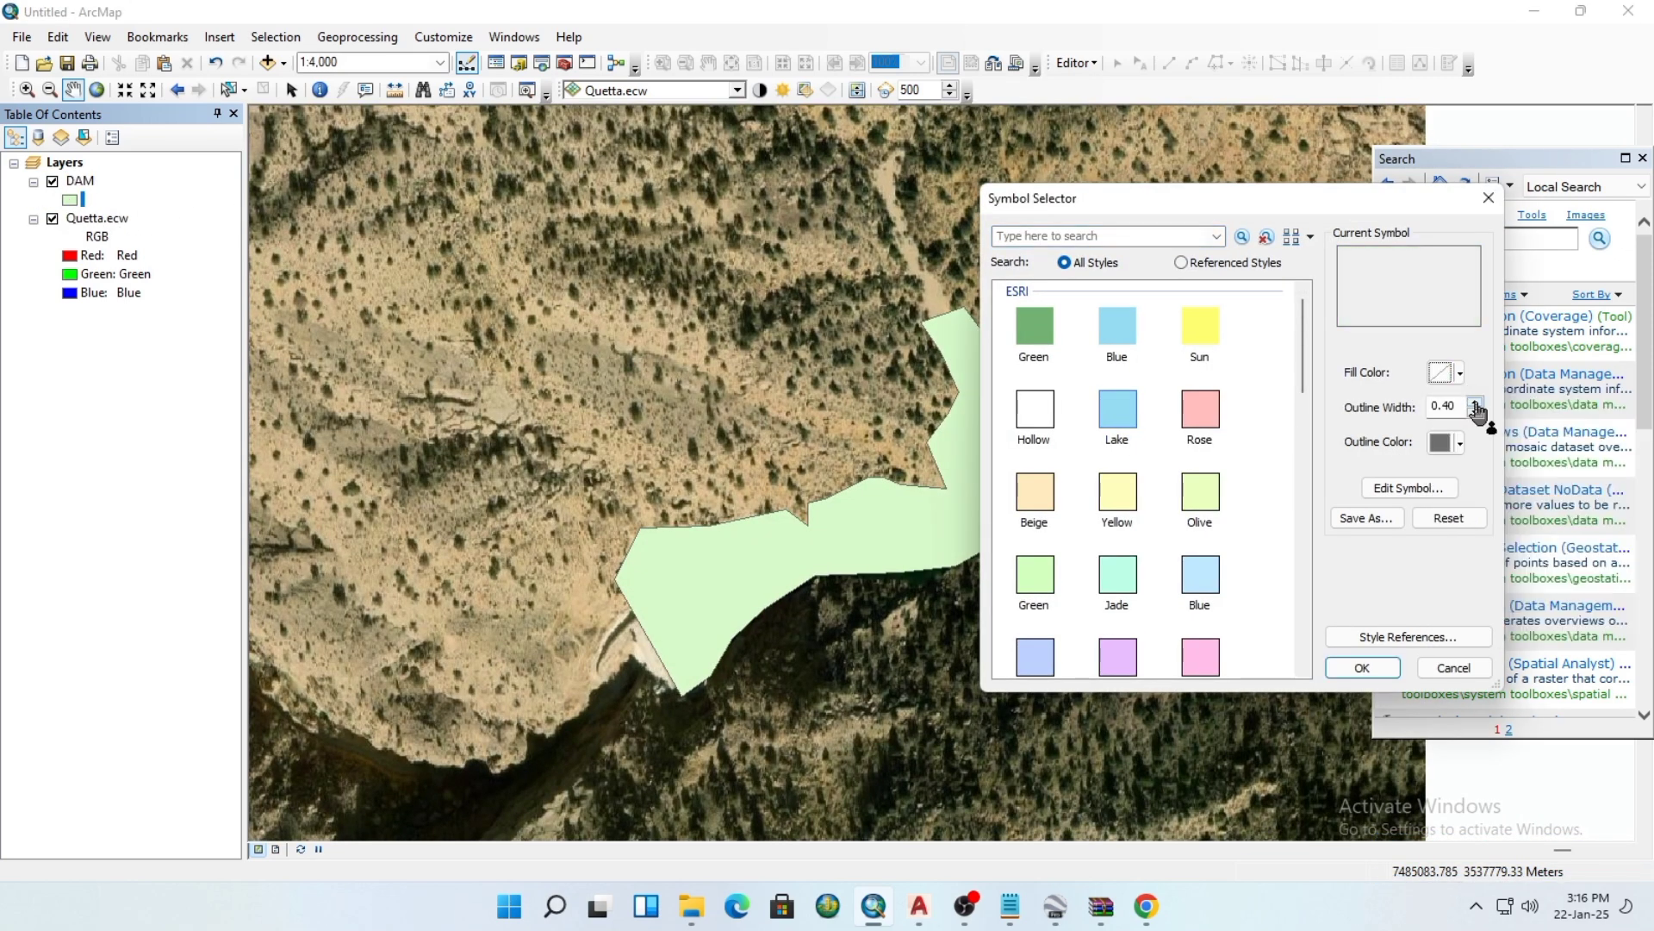
left_click(1460, 443)
left_click(1606, 535)
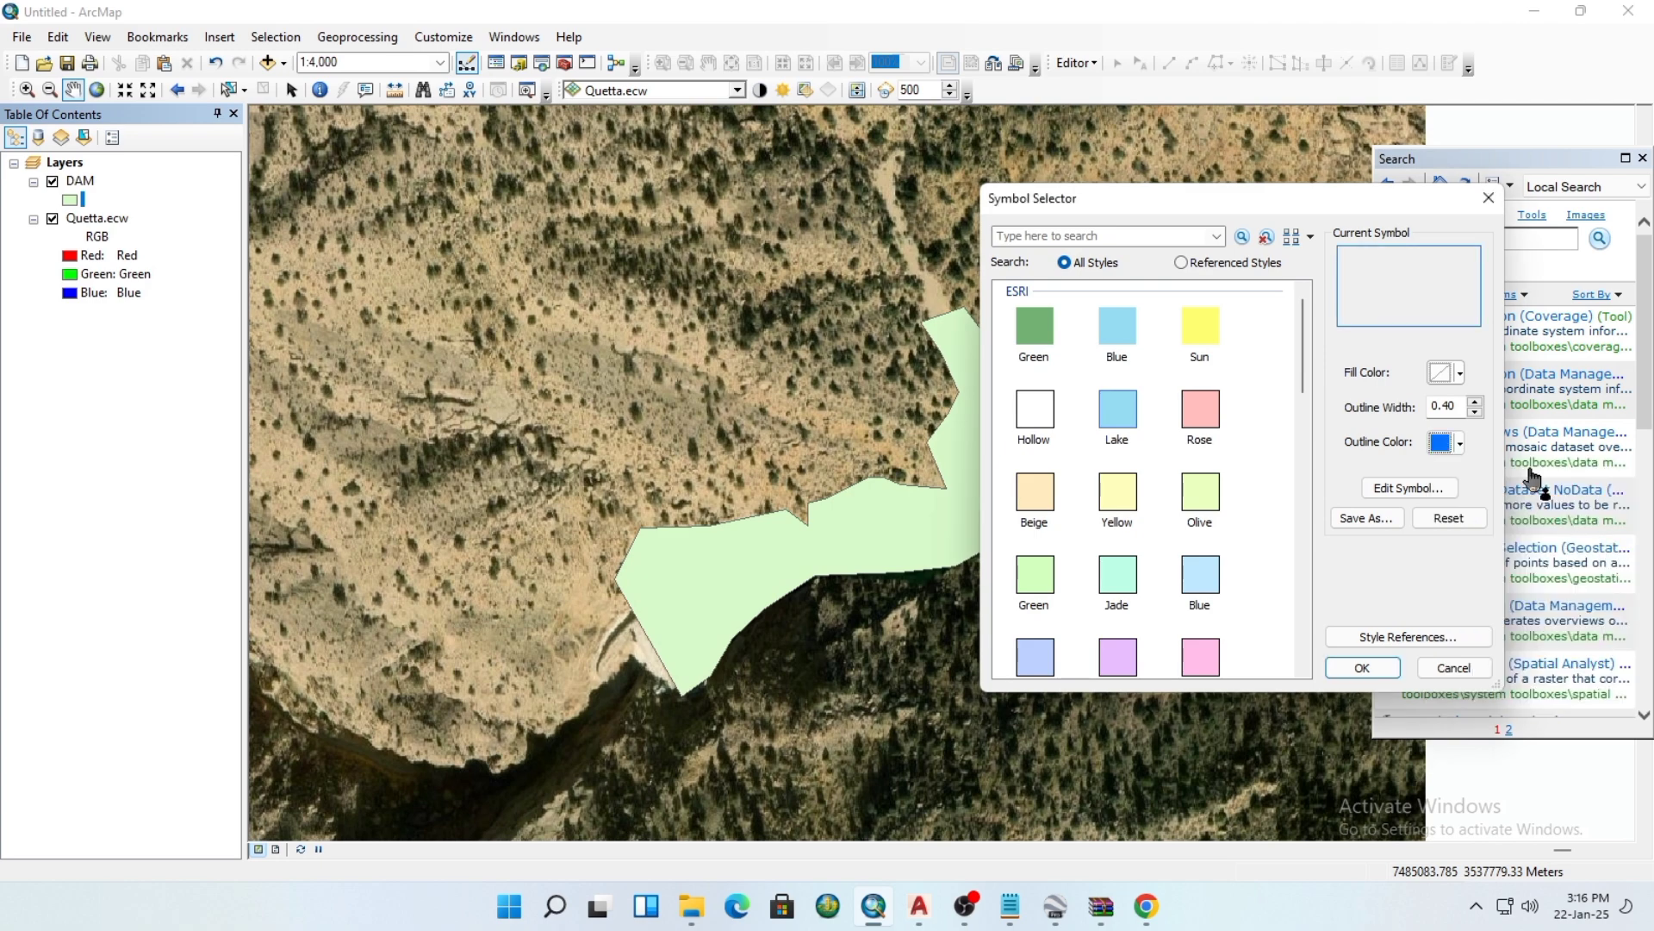
left_click(1478, 403)
left_click(1478, 402)
left_click(1478, 402)
left_click(1362, 667)
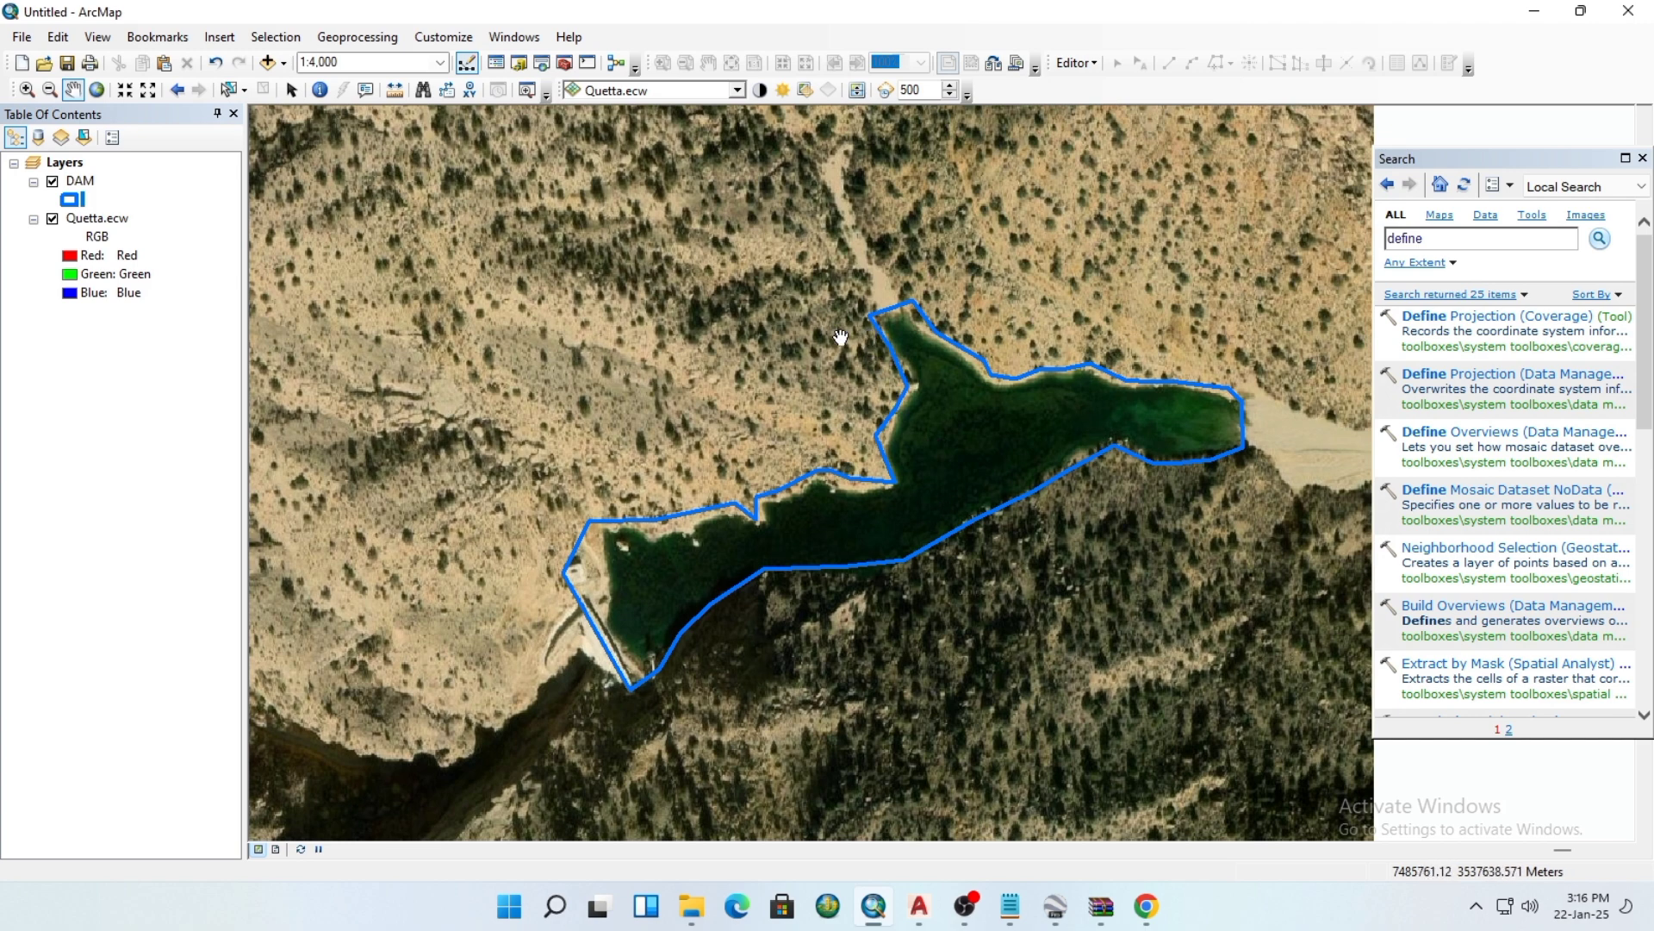
Open the DAM layer's attribute table and widen it to review its existing fields
right_click(87, 188)
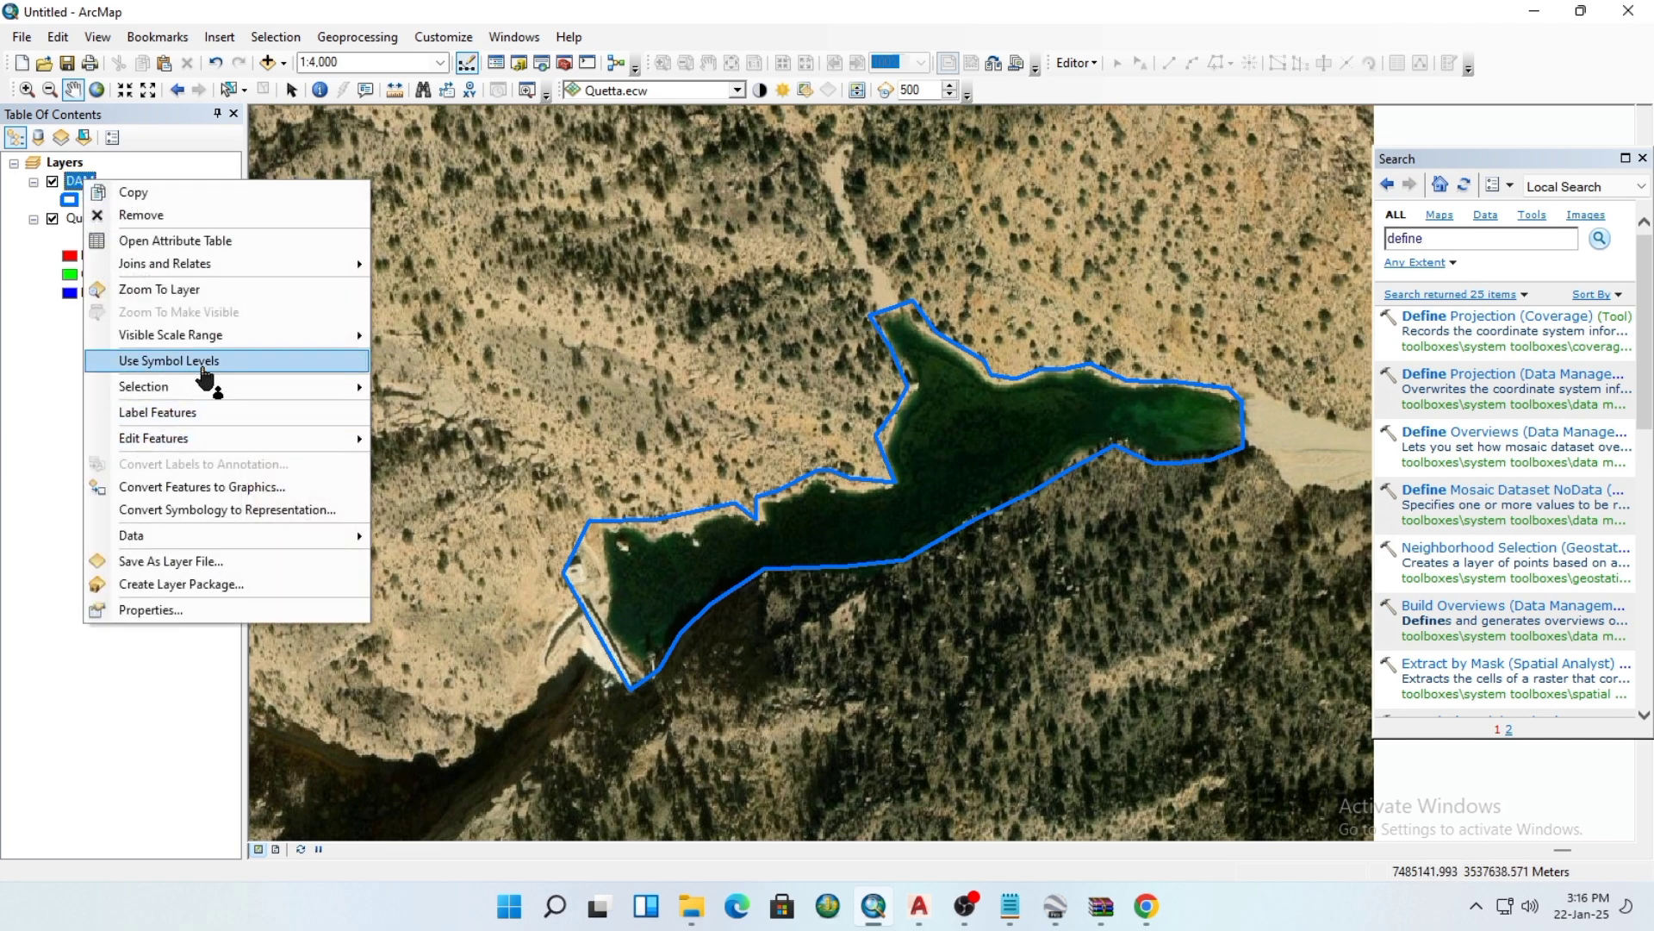
left_click(178, 240)
left_click_drag(1390, 157, 1017, 147)
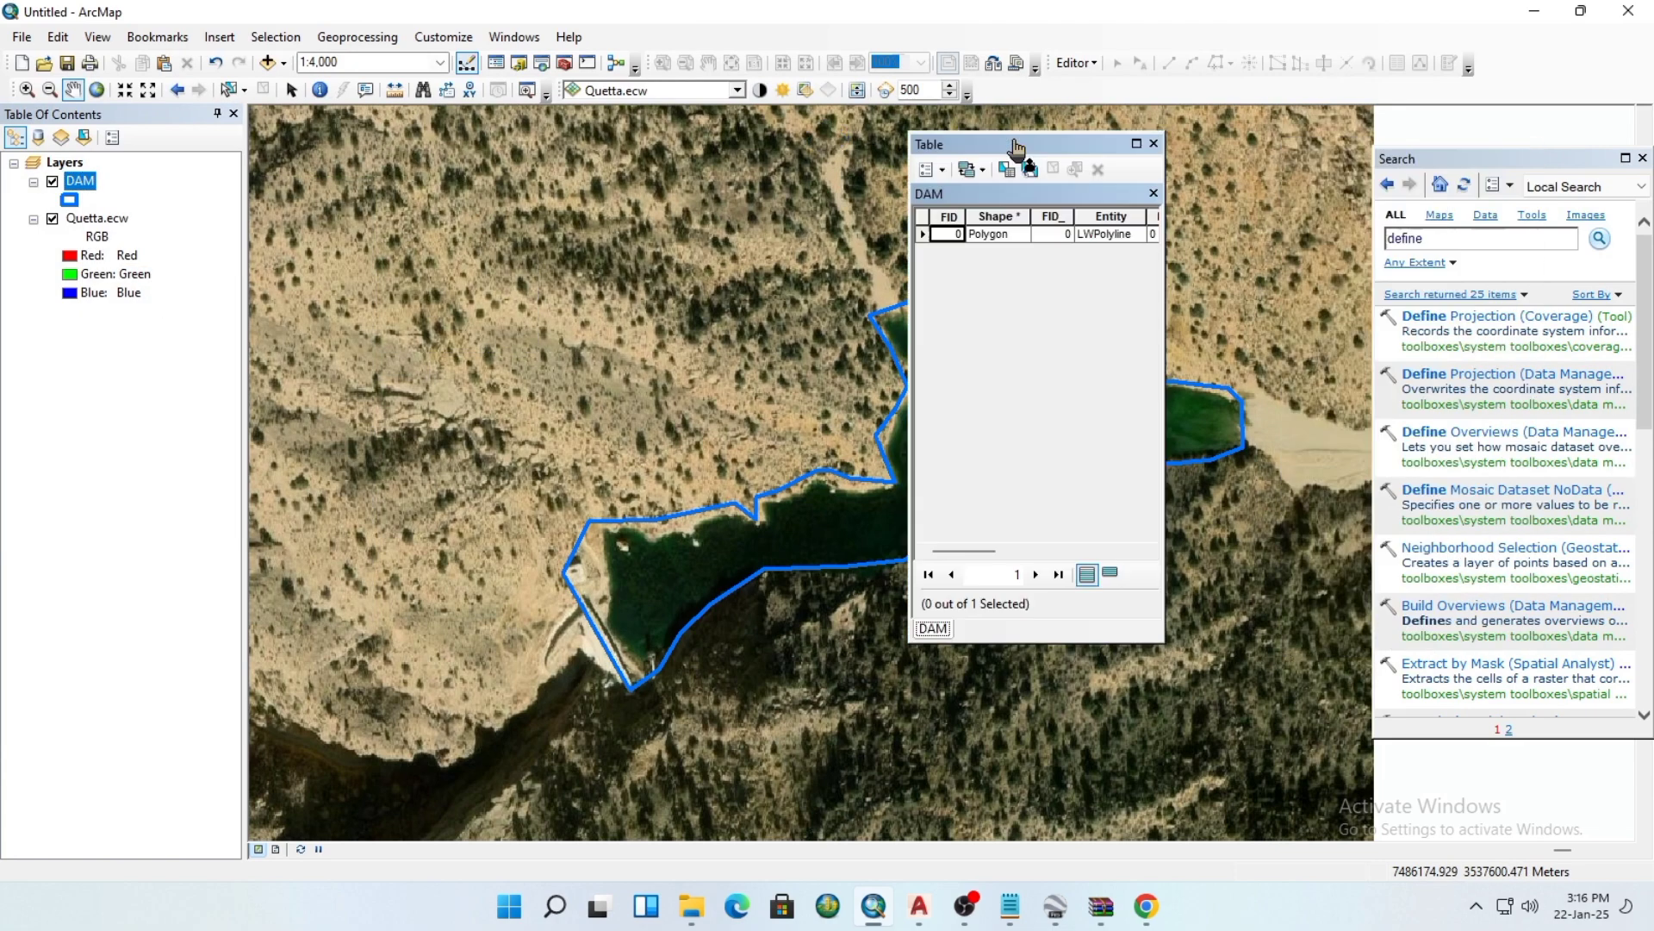
left_click_drag(1163, 366, 1220, 367)
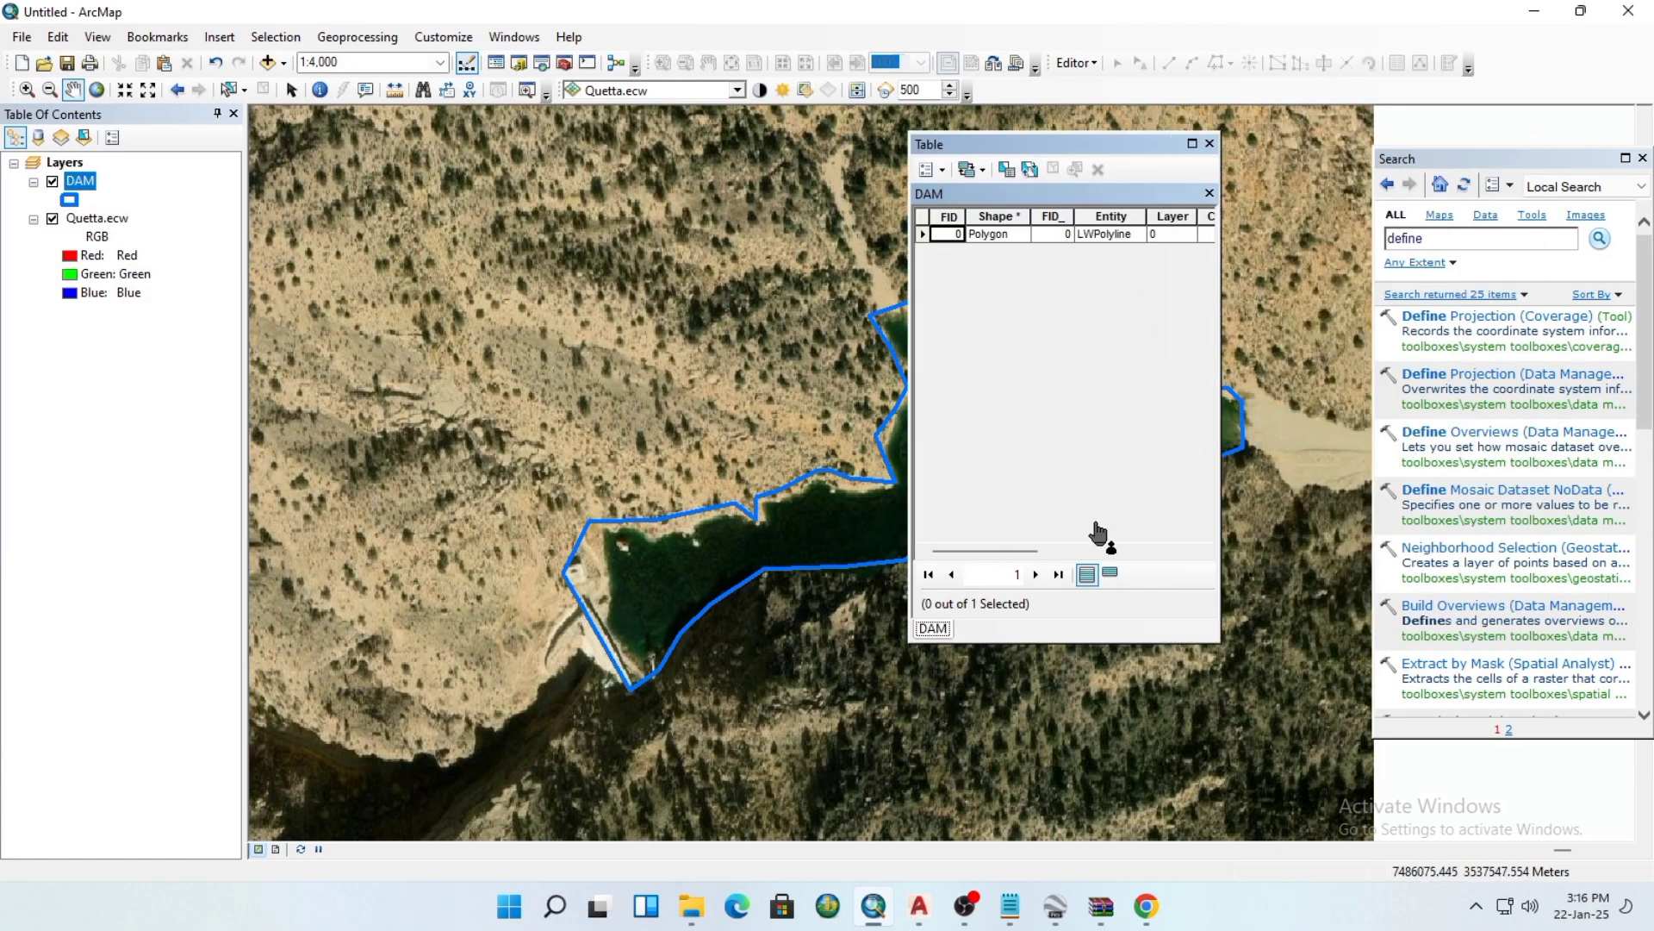
left_click_drag(1005, 552, 1212, 562)
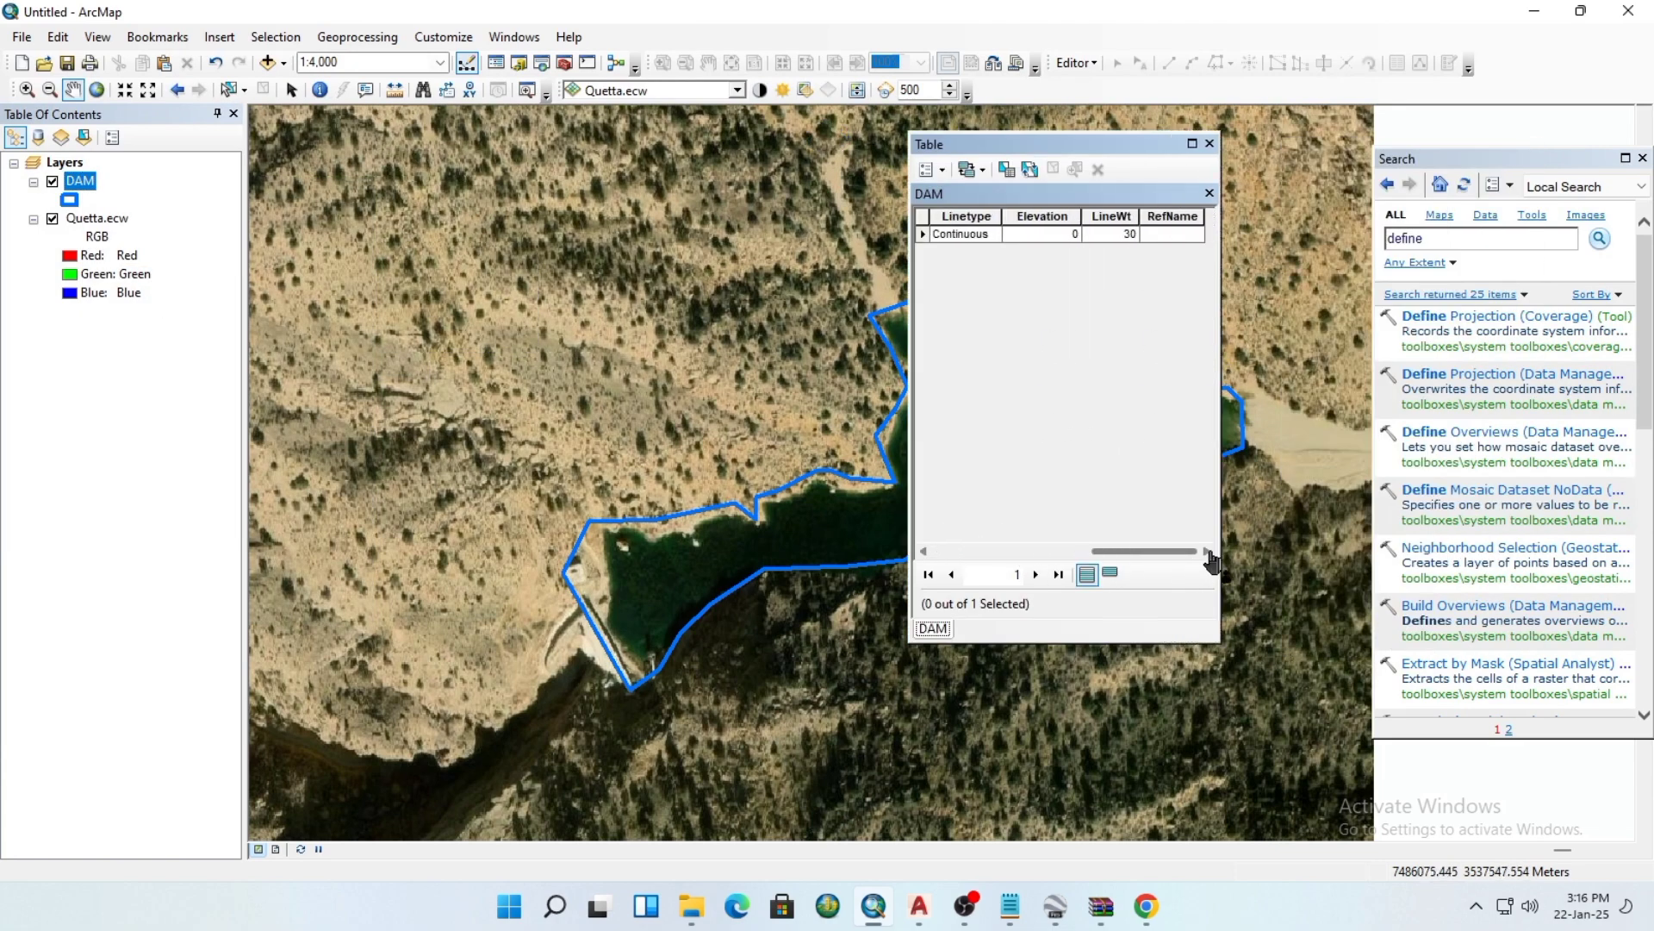
Add a field named Area of type Double to the DAM attribute table
left_click(934, 174)
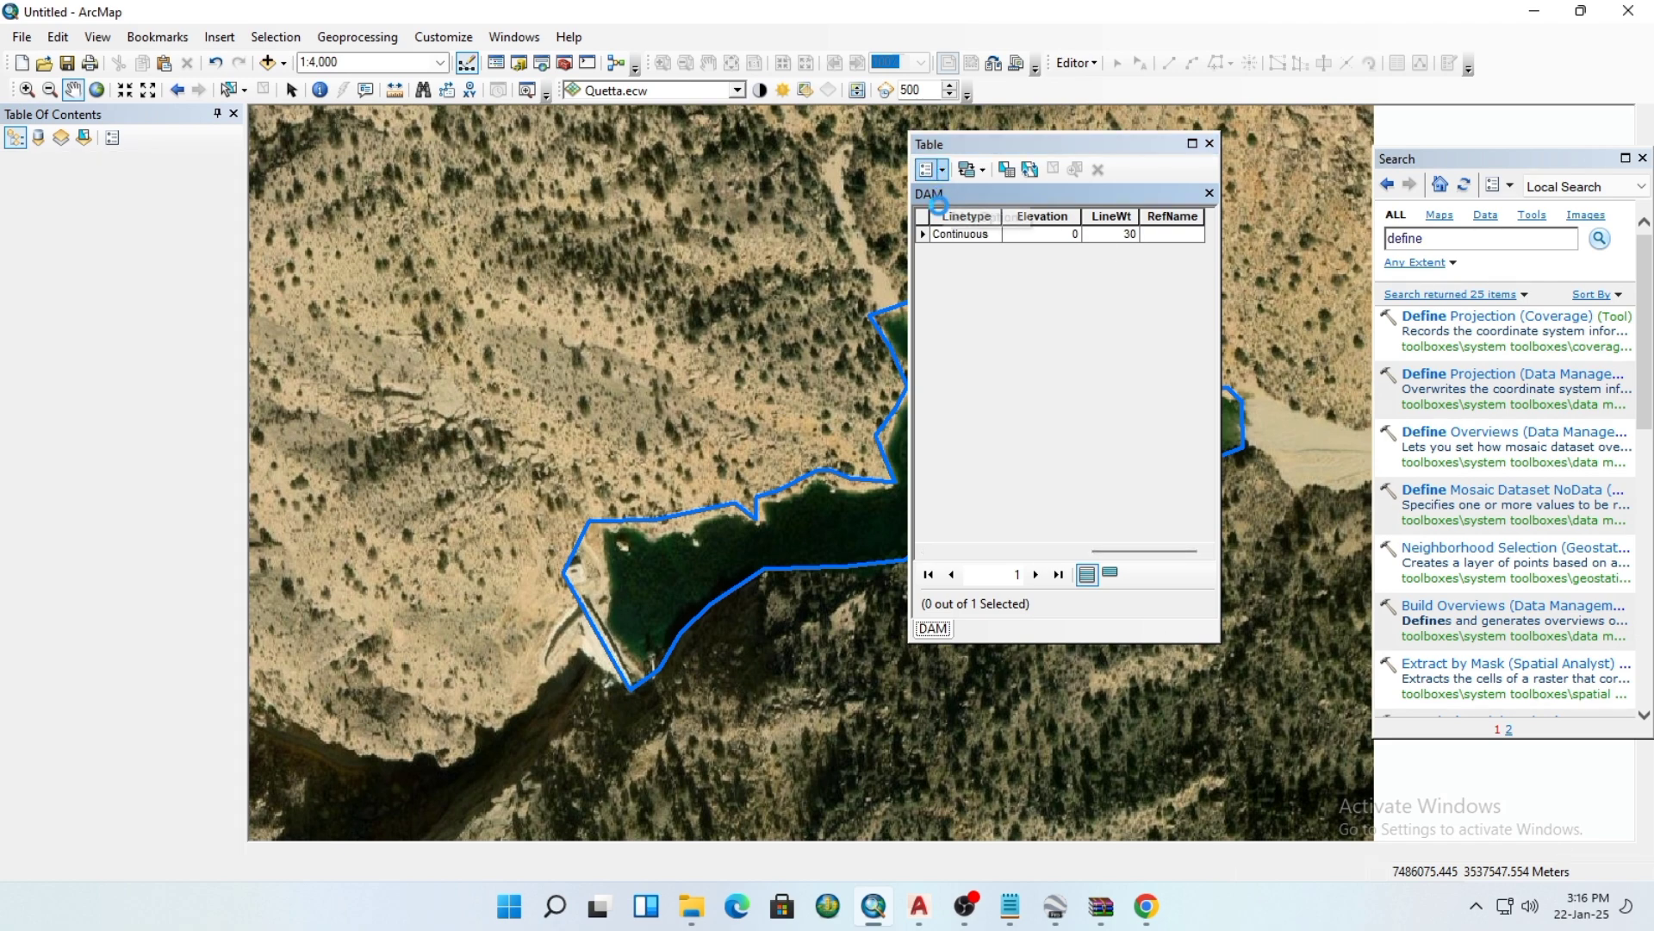
left_click(991, 310)
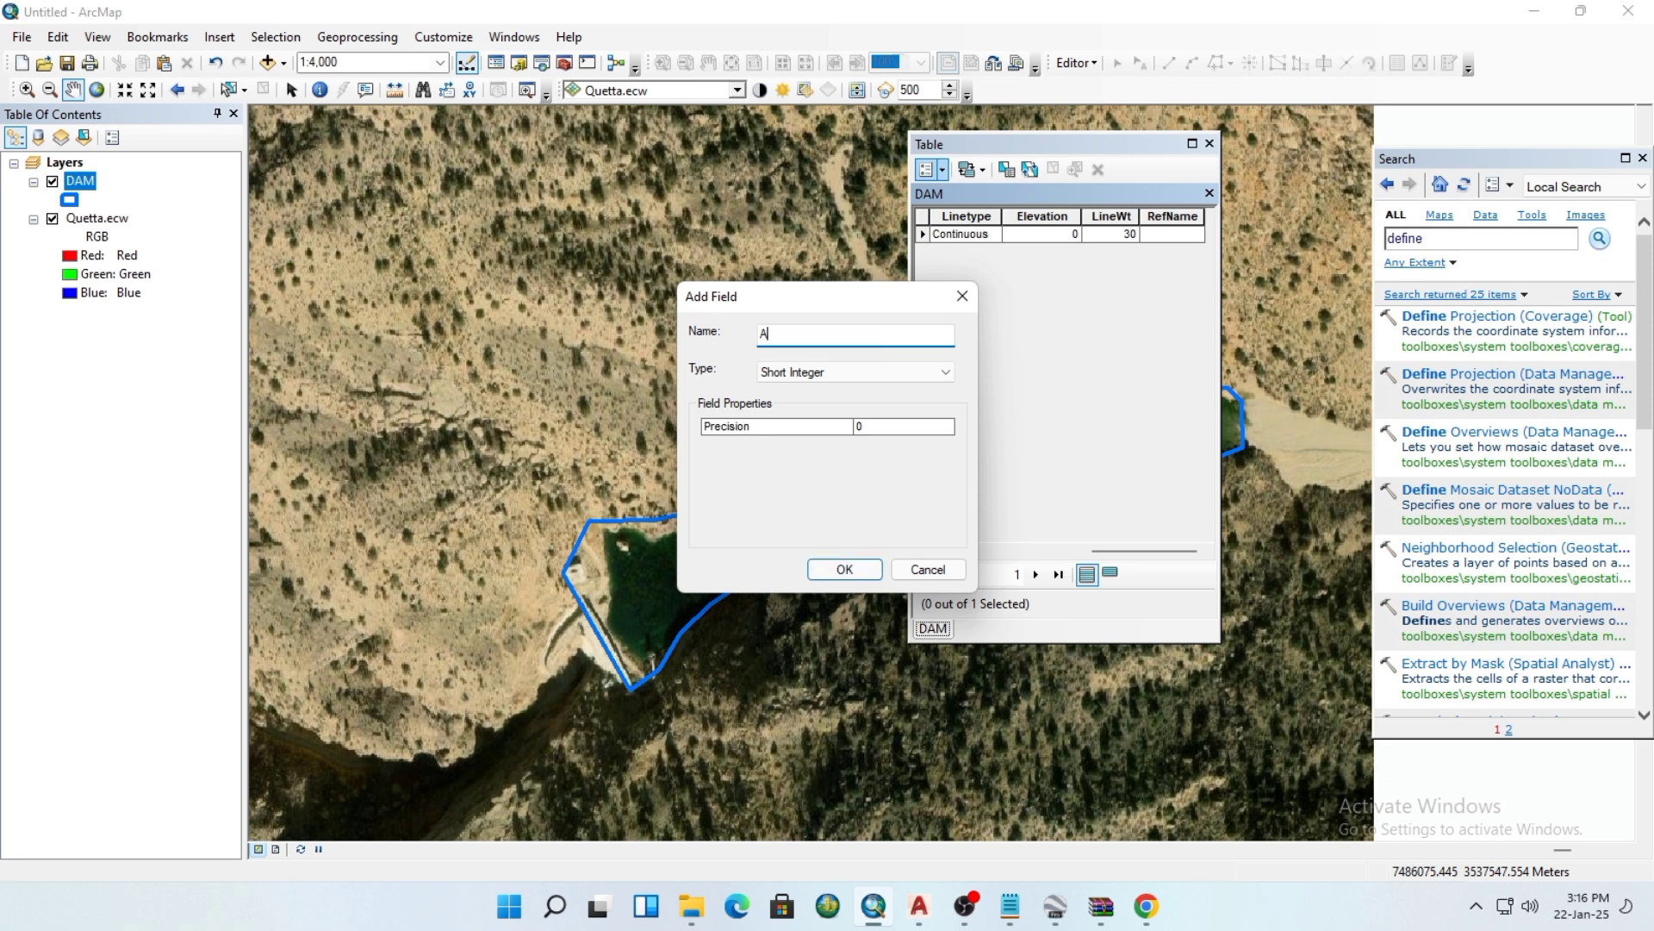
type("Area")
left_click(837, 373)
left_click(778, 425)
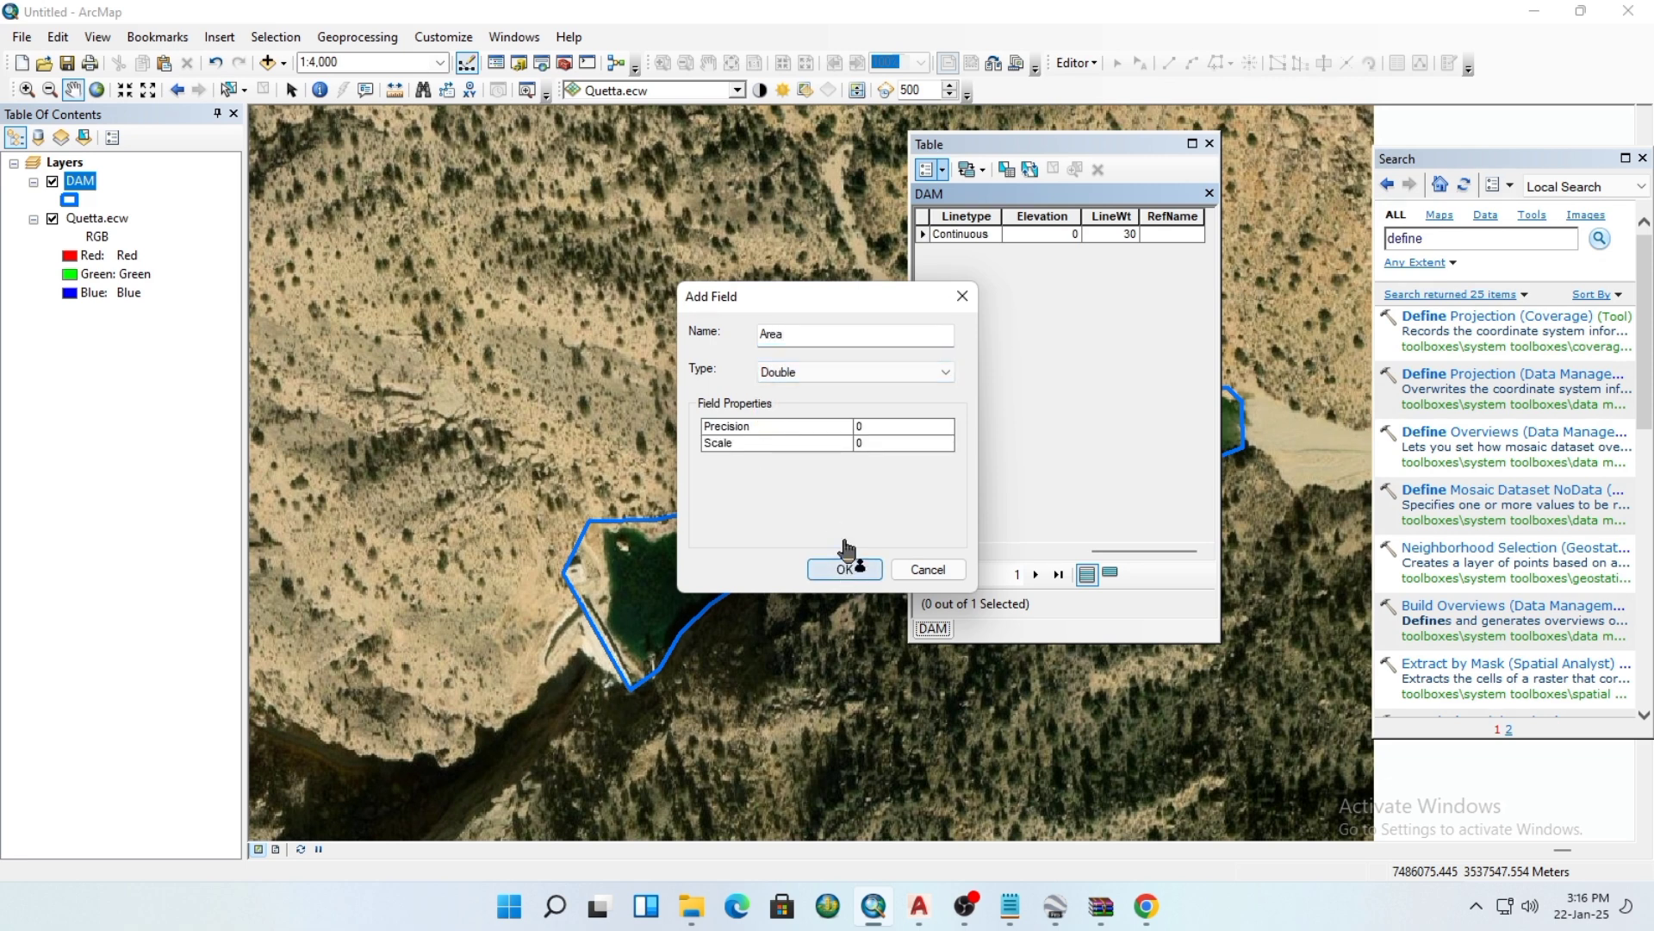
left_click(867, 573)
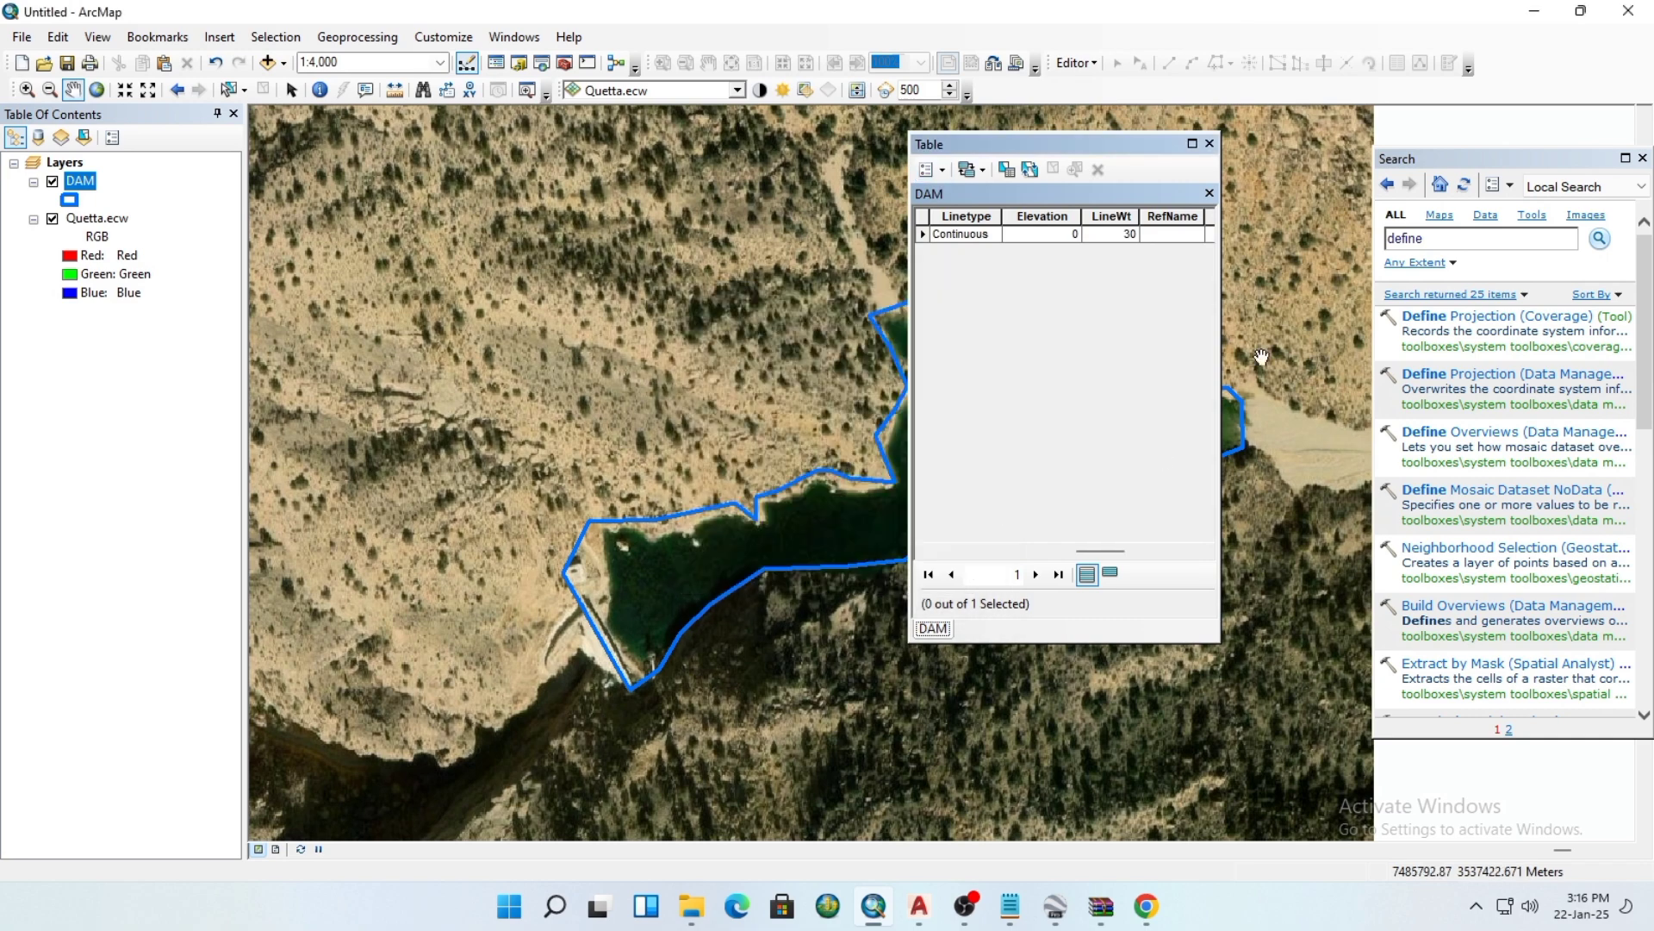
Calculate the Area field's geometry in Acres US using the data source coordinate system, WGS 1984 UTM Zone 42N
left_click_drag(1097, 551, 1186, 549)
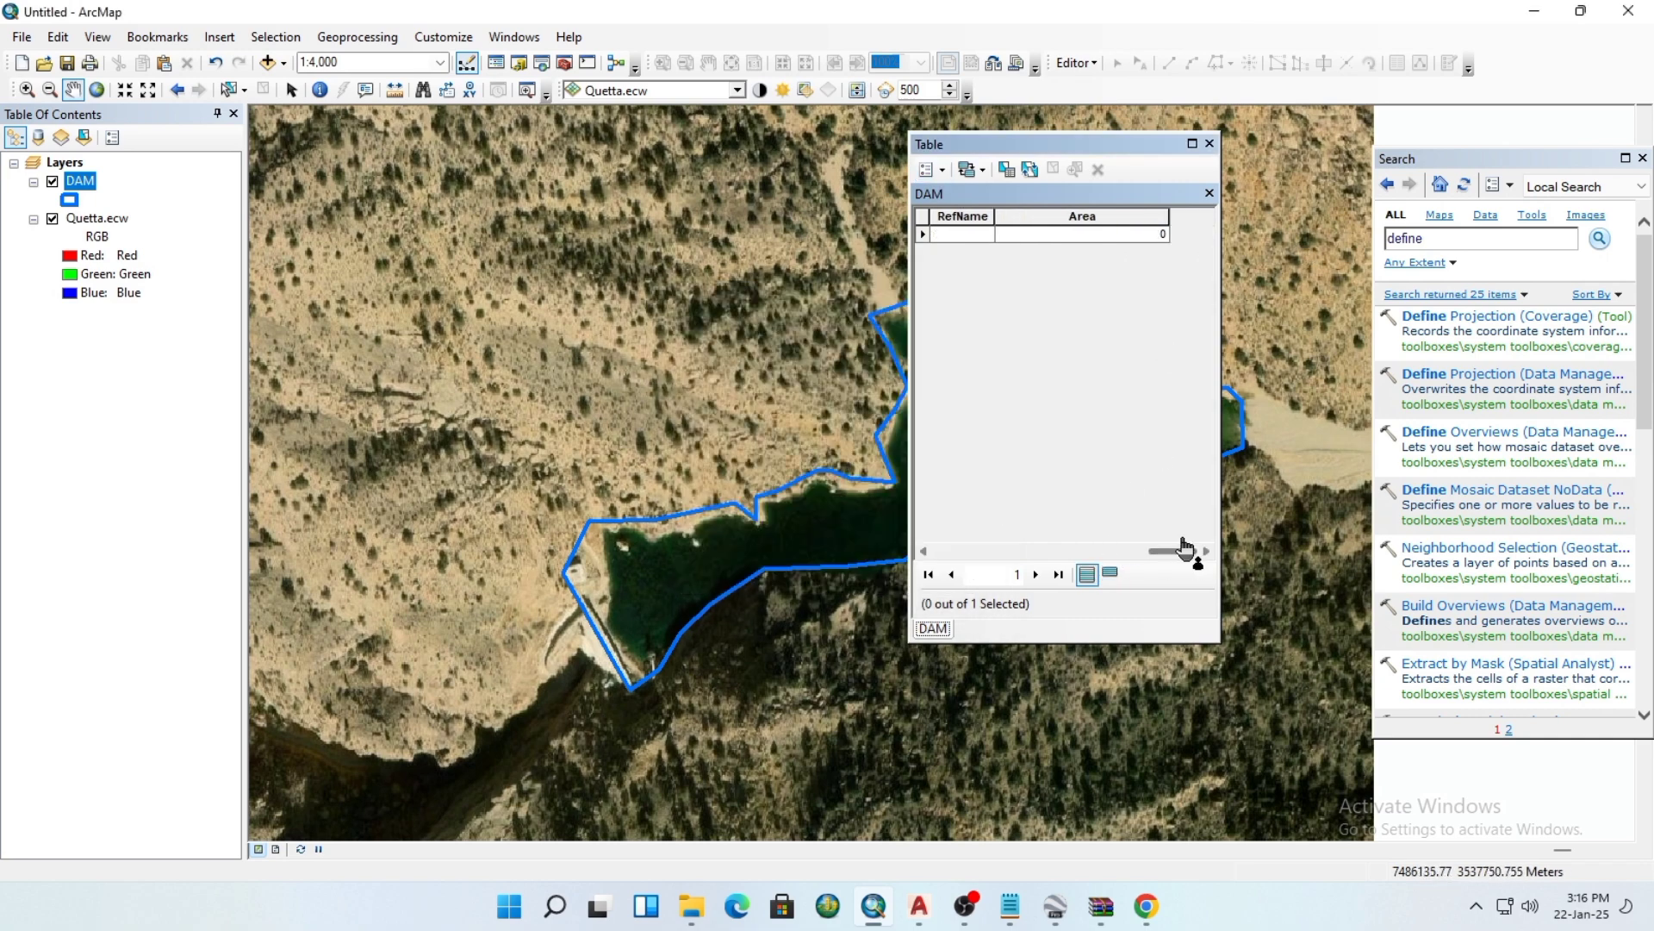
right_click(1070, 219)
left_click(1148, 376)
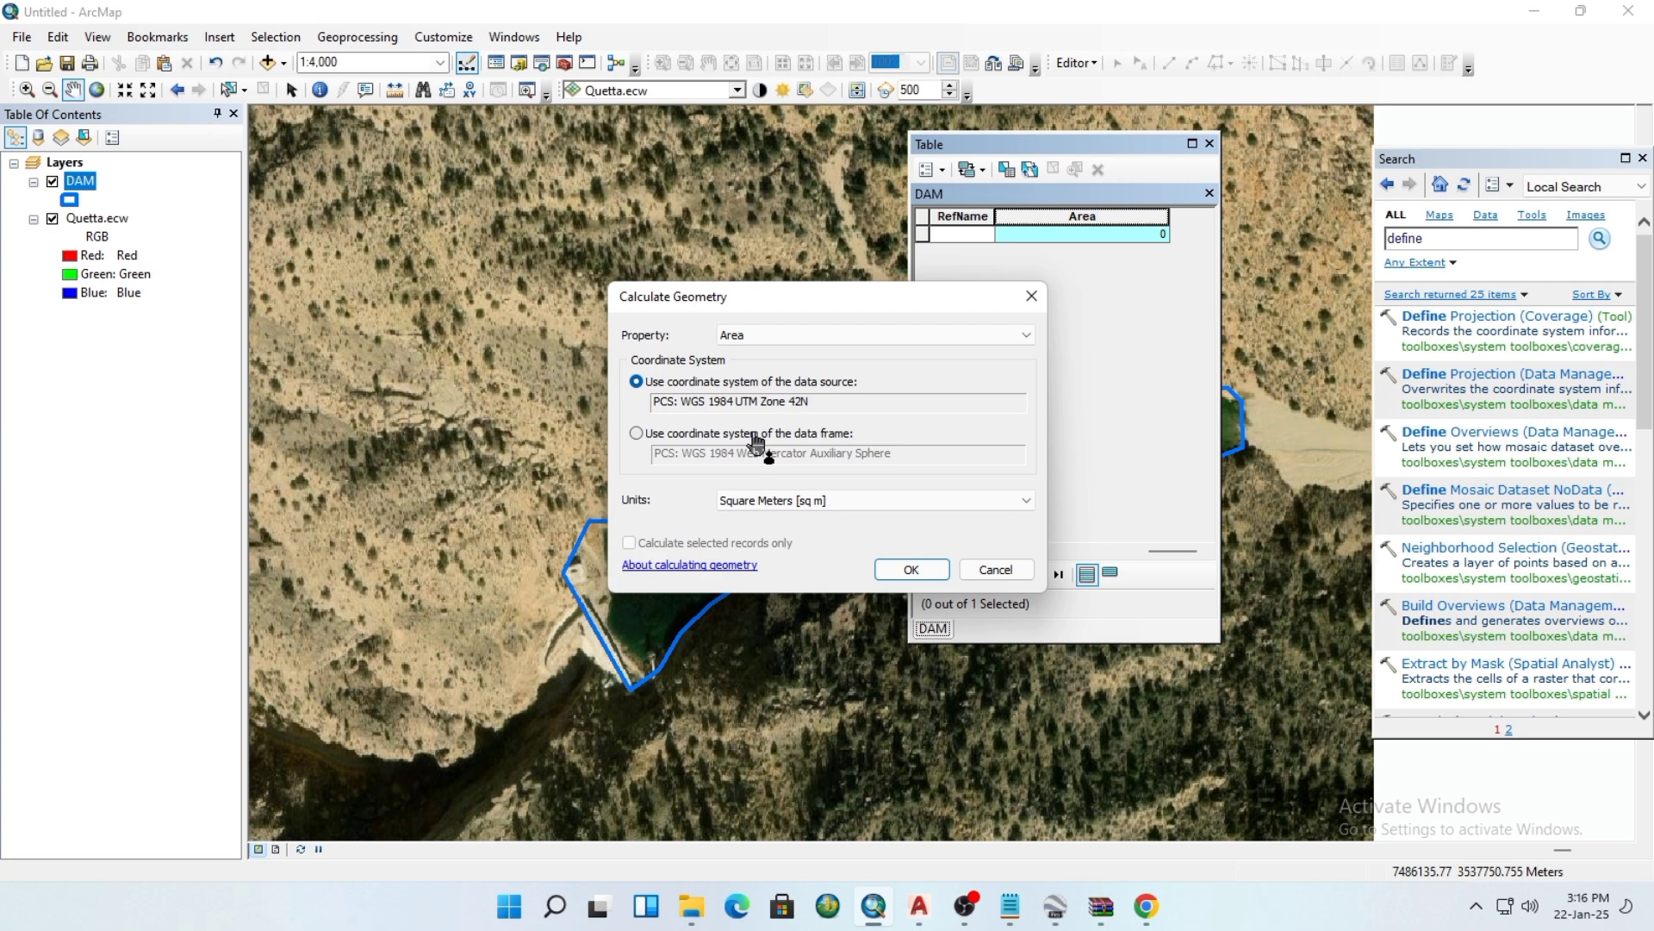
left_click(836, 501)
left_click(793, 535)
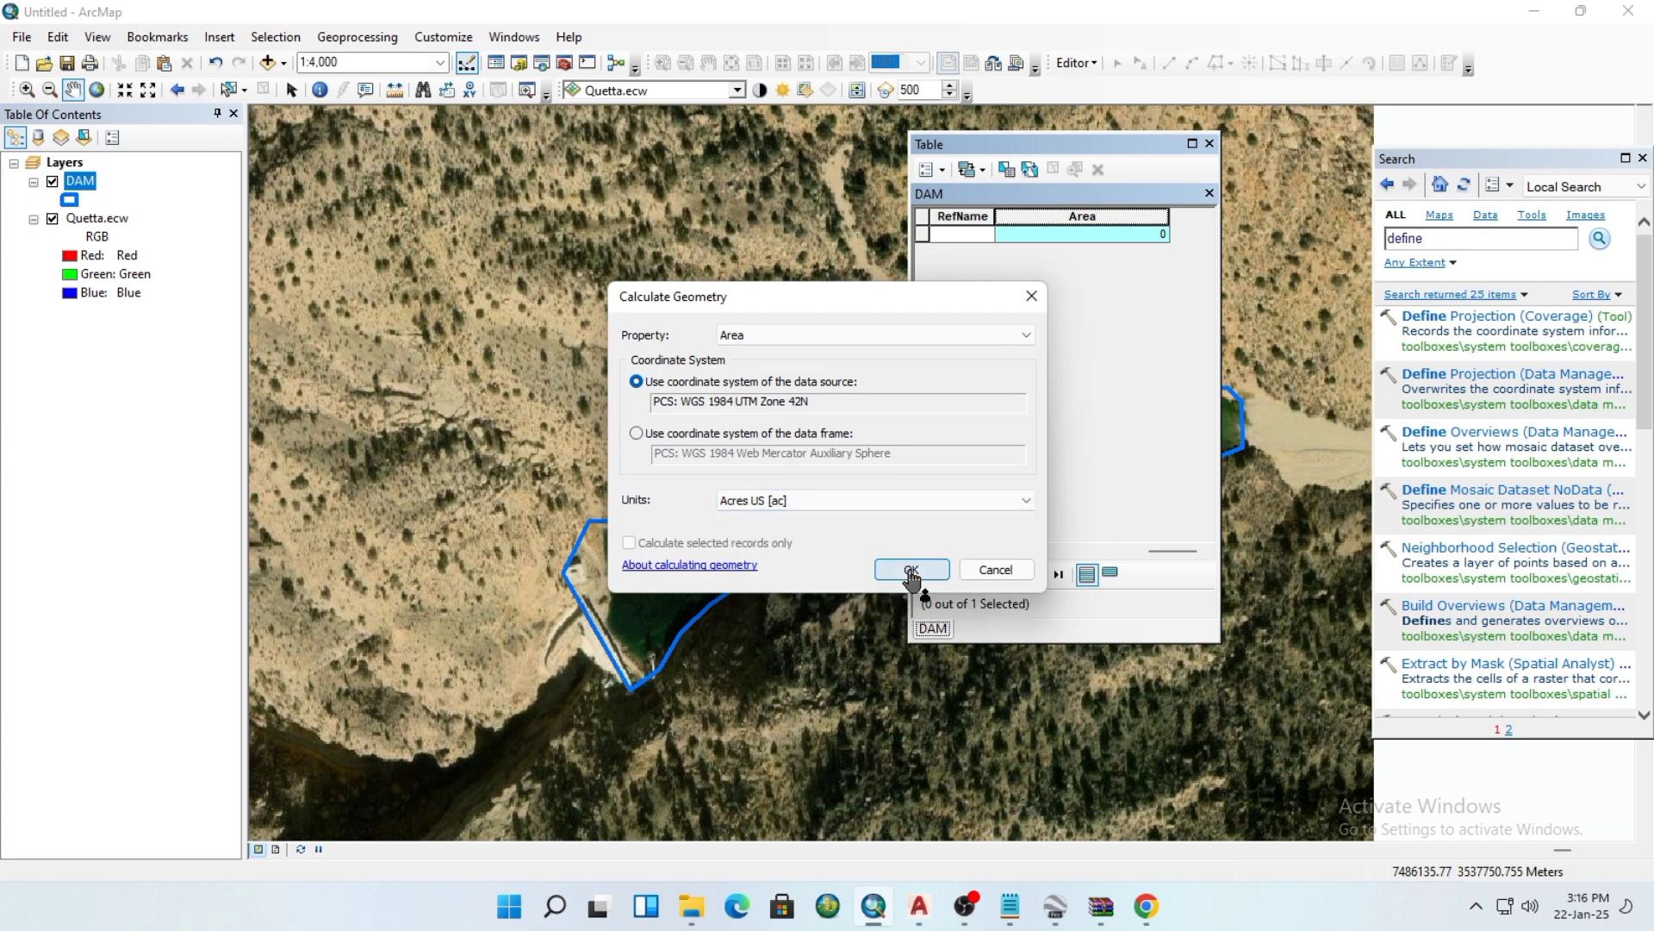
left_click(912, 570)
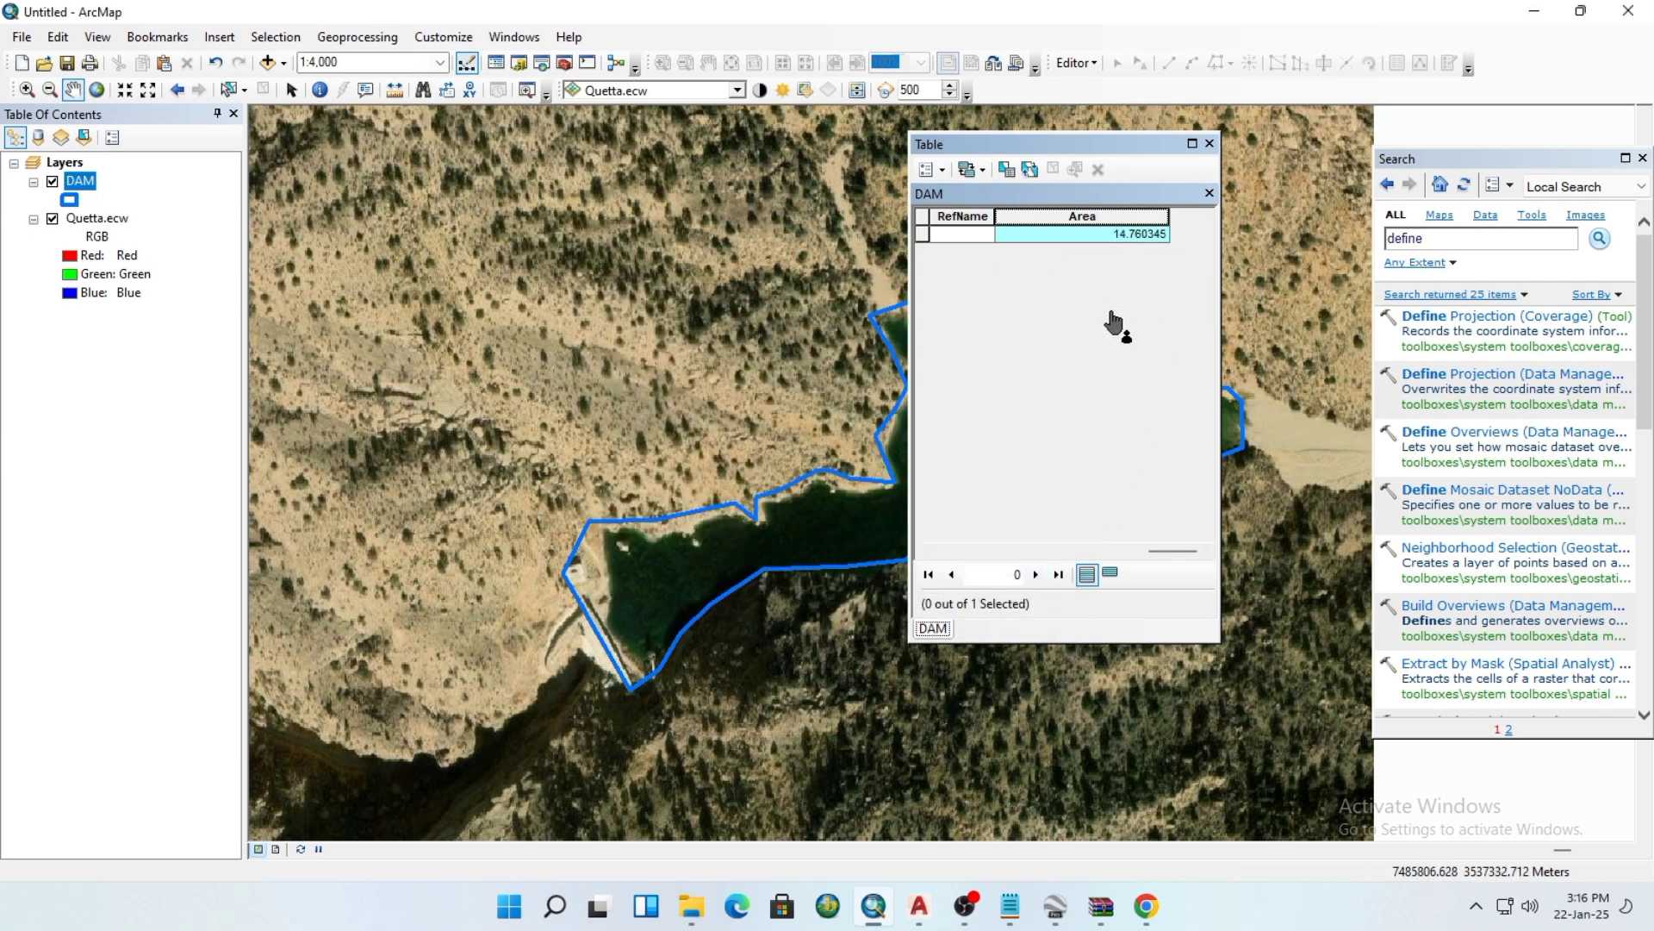
Select the DAM record to highlight its polygon on the map, clear the selection and close the attribute table
left_click(922, 235)
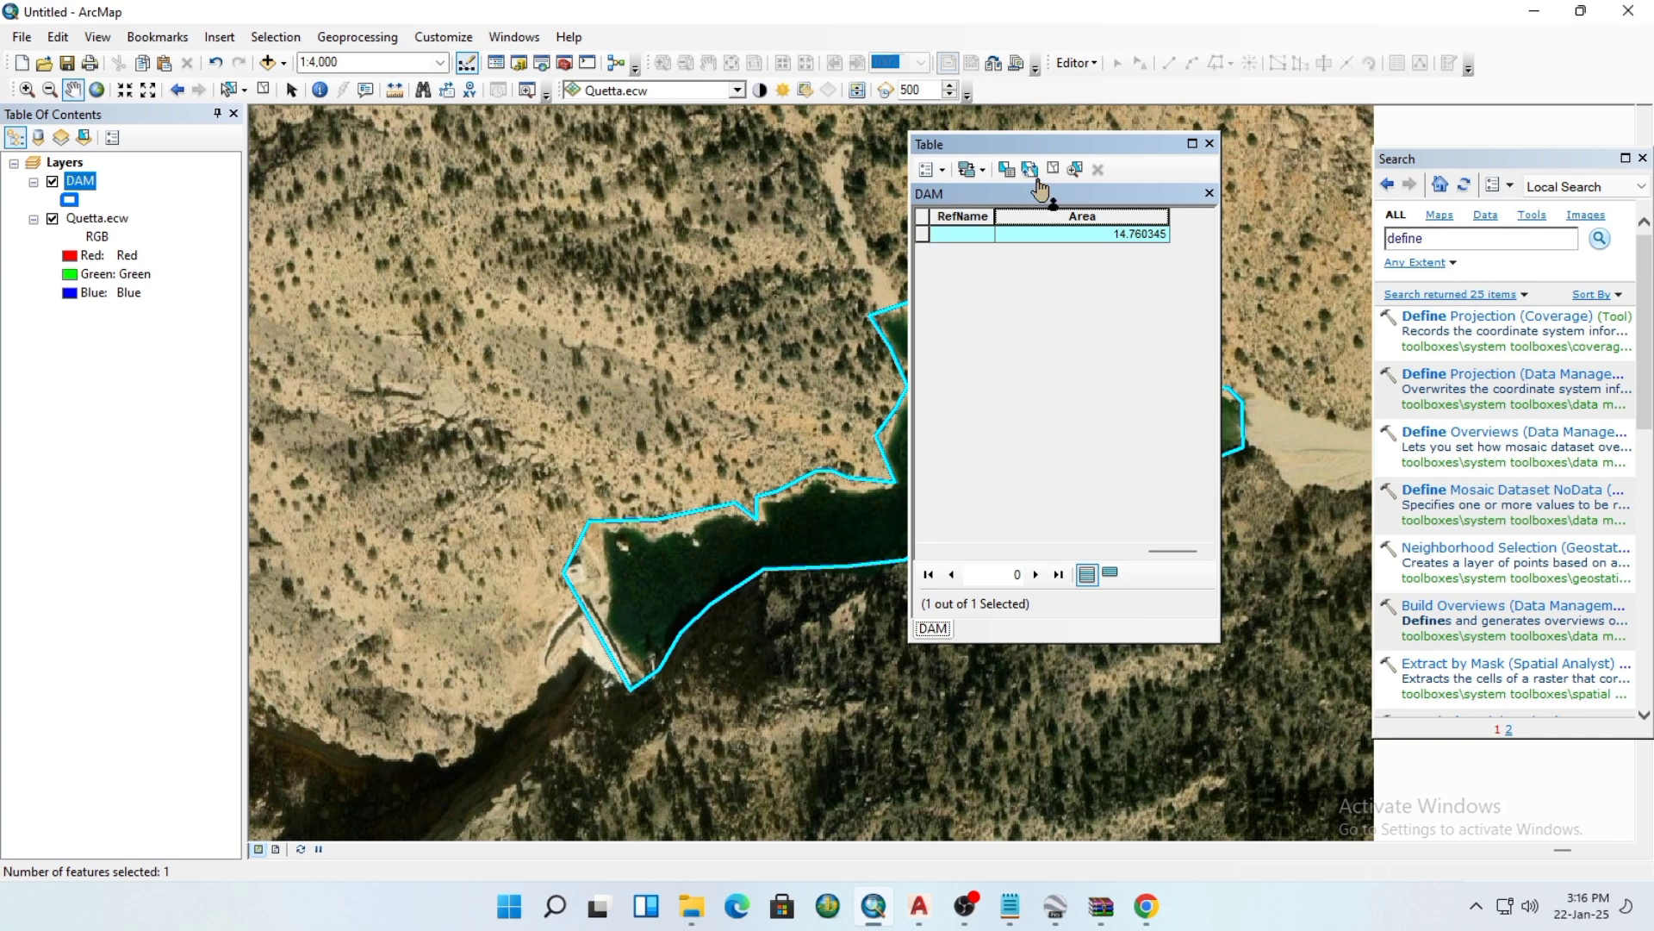
left_click_drag(1040, 188, 392, 145)
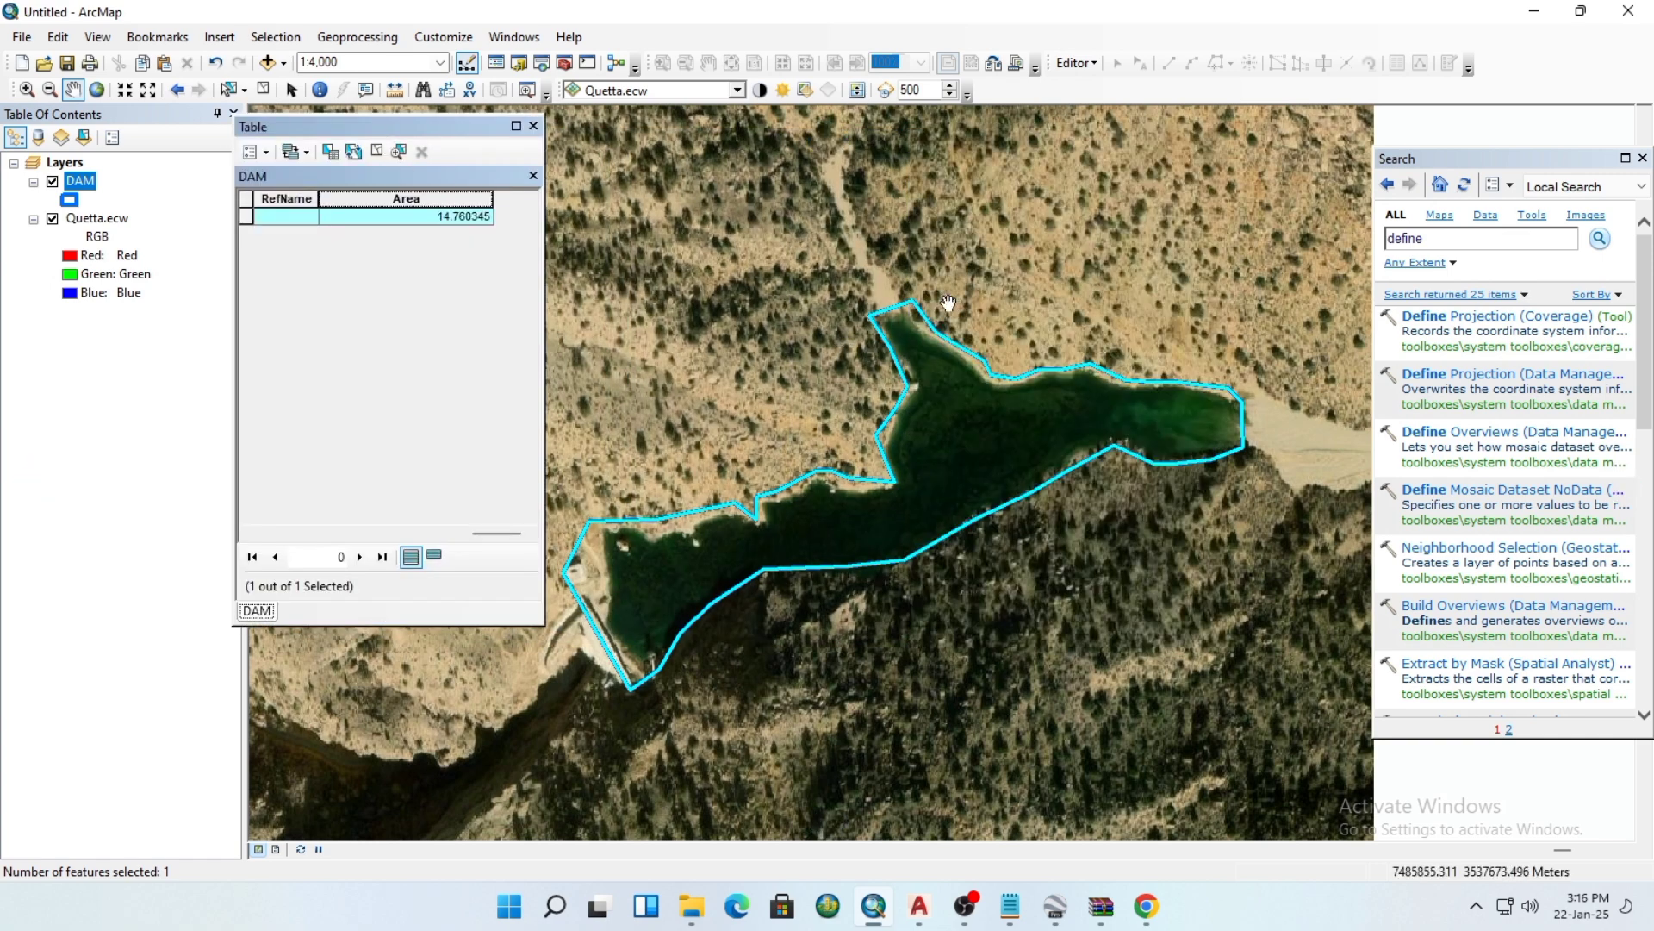
left_click(256, 153)
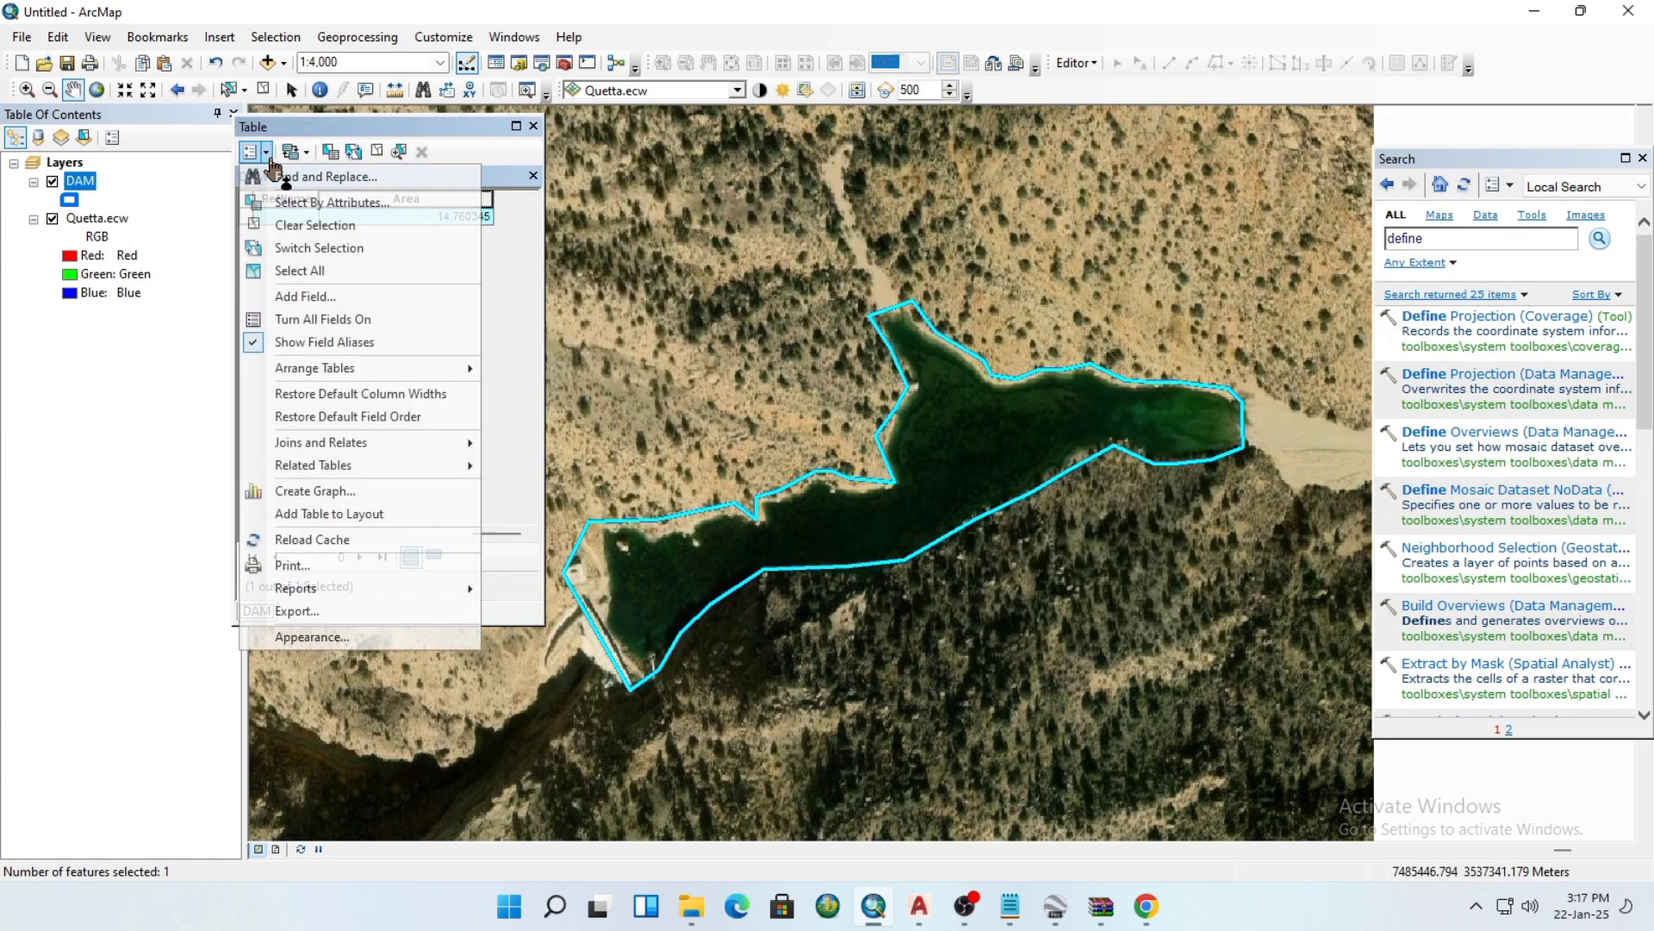
left_click(308, 224)
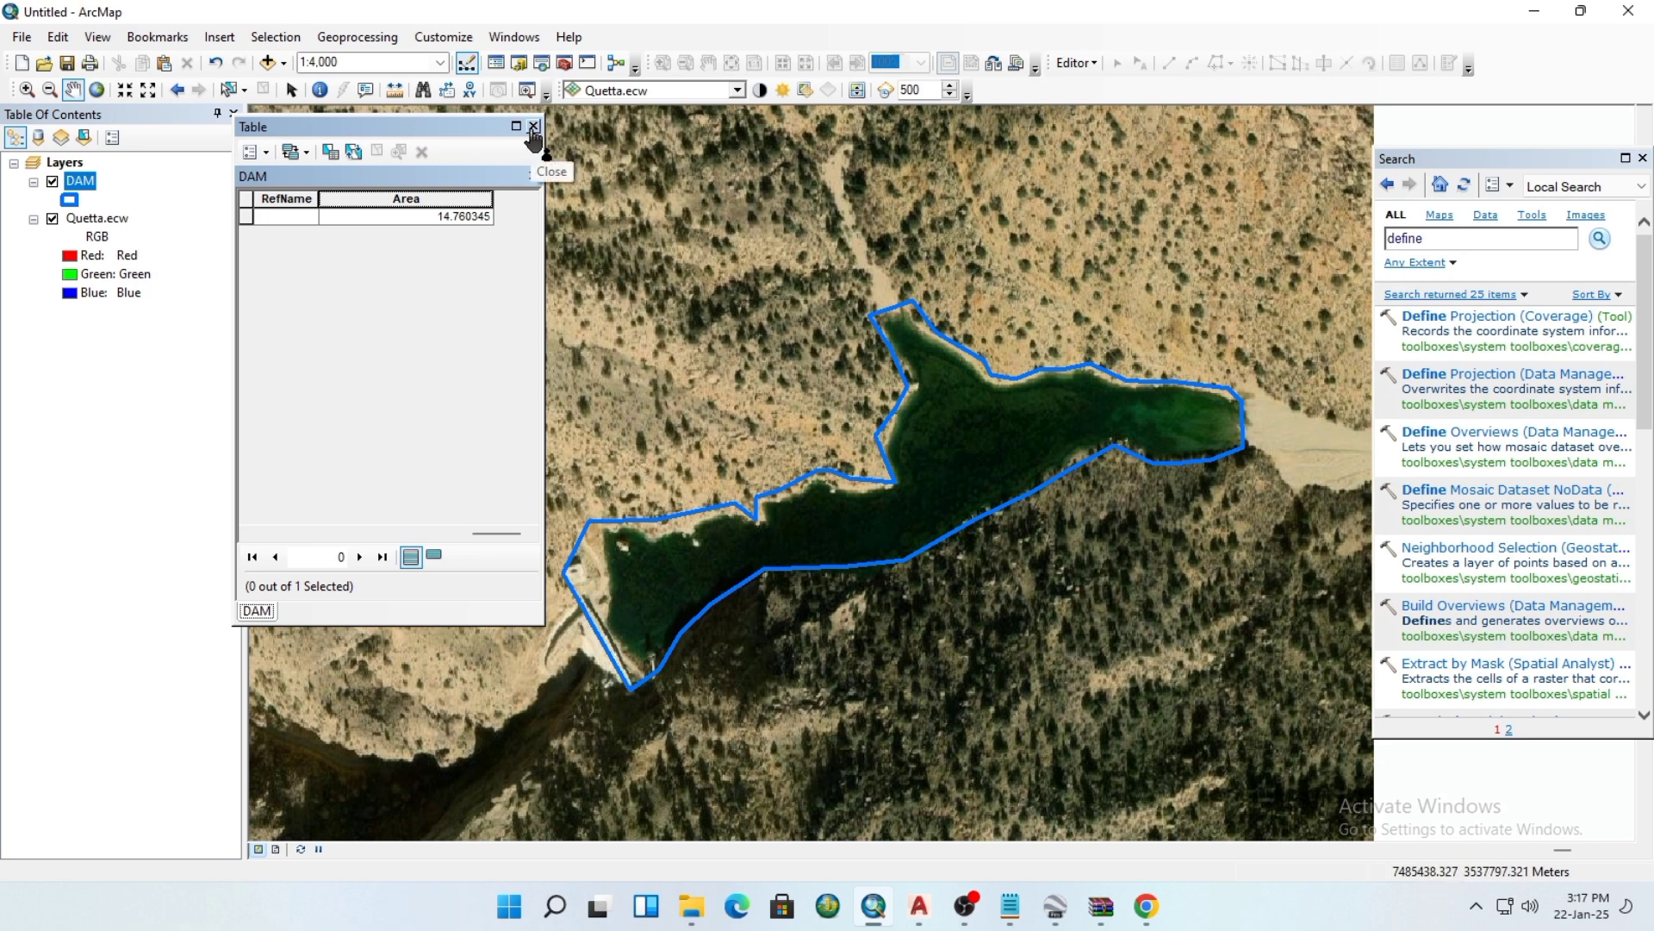
left_click(533, 127)
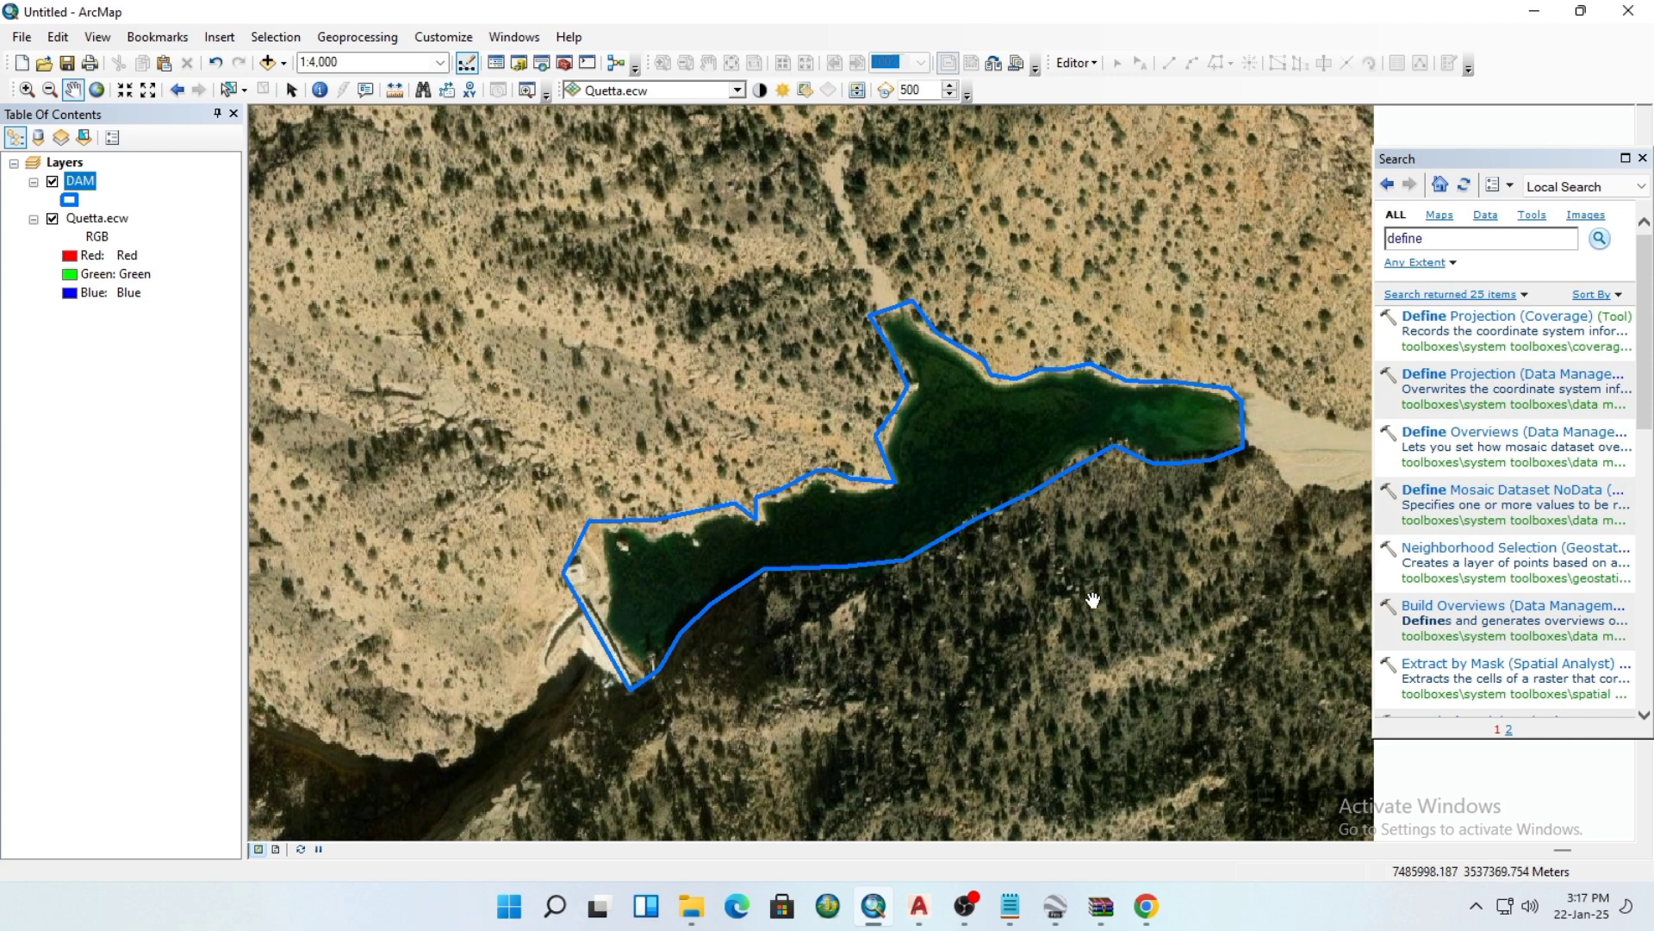
Hide the Quetta.ecw imagery and try to add an online basemap beneath the DAM outline
left_click_drag(1082, 445, 1006, 446)
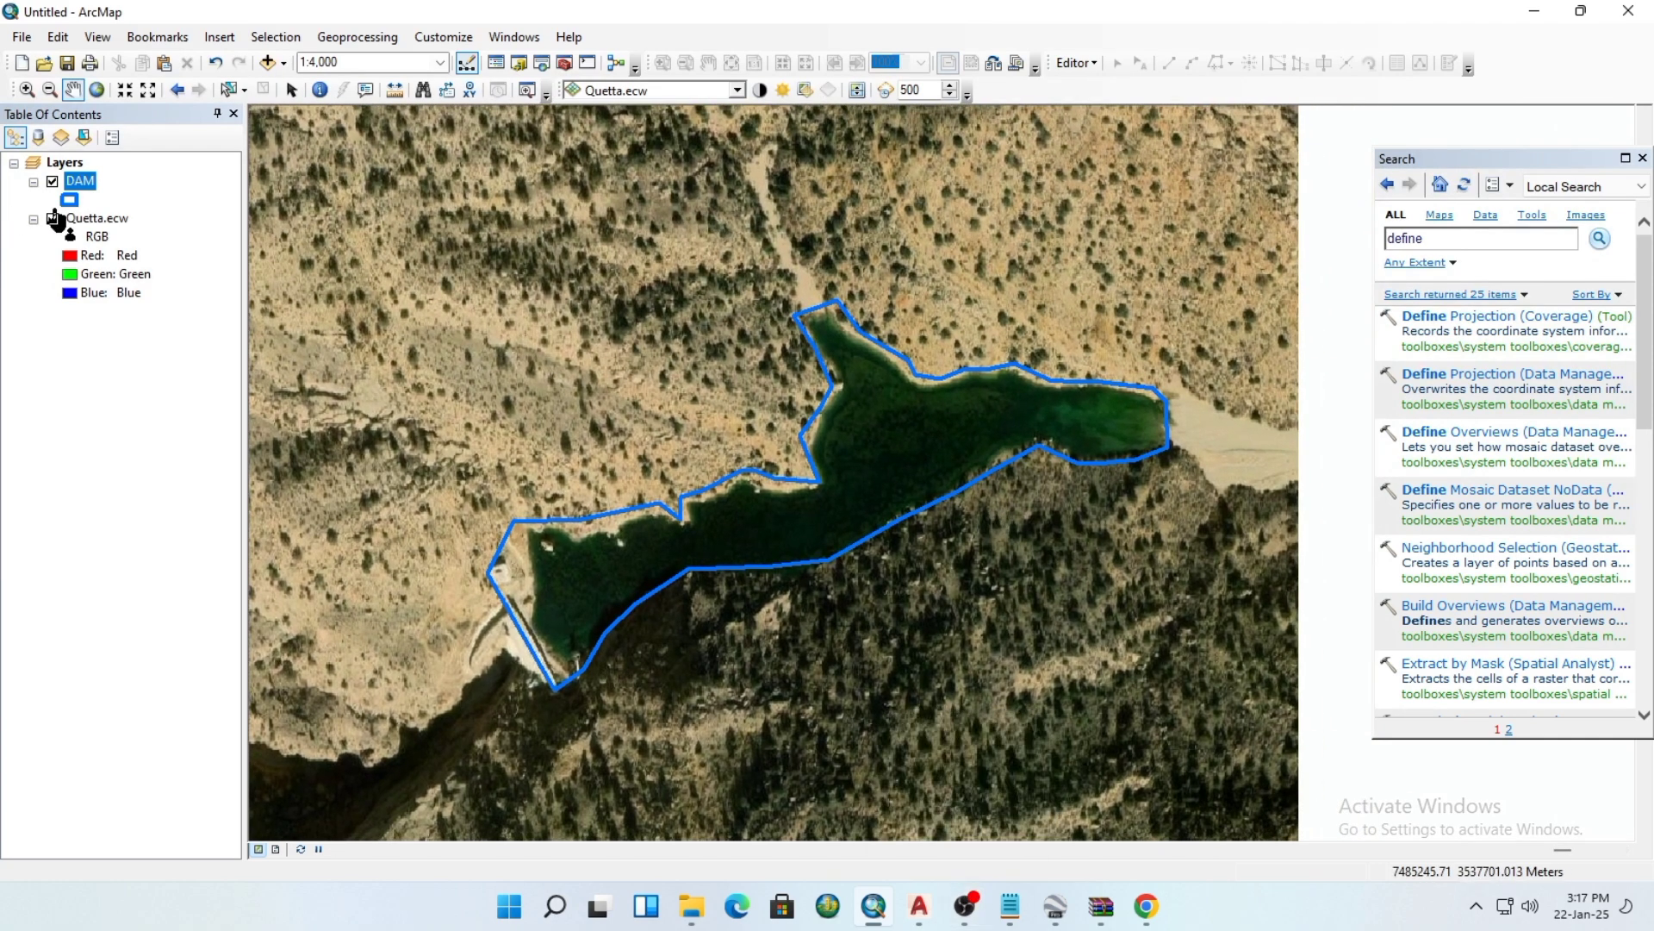
left_click(52, 219)
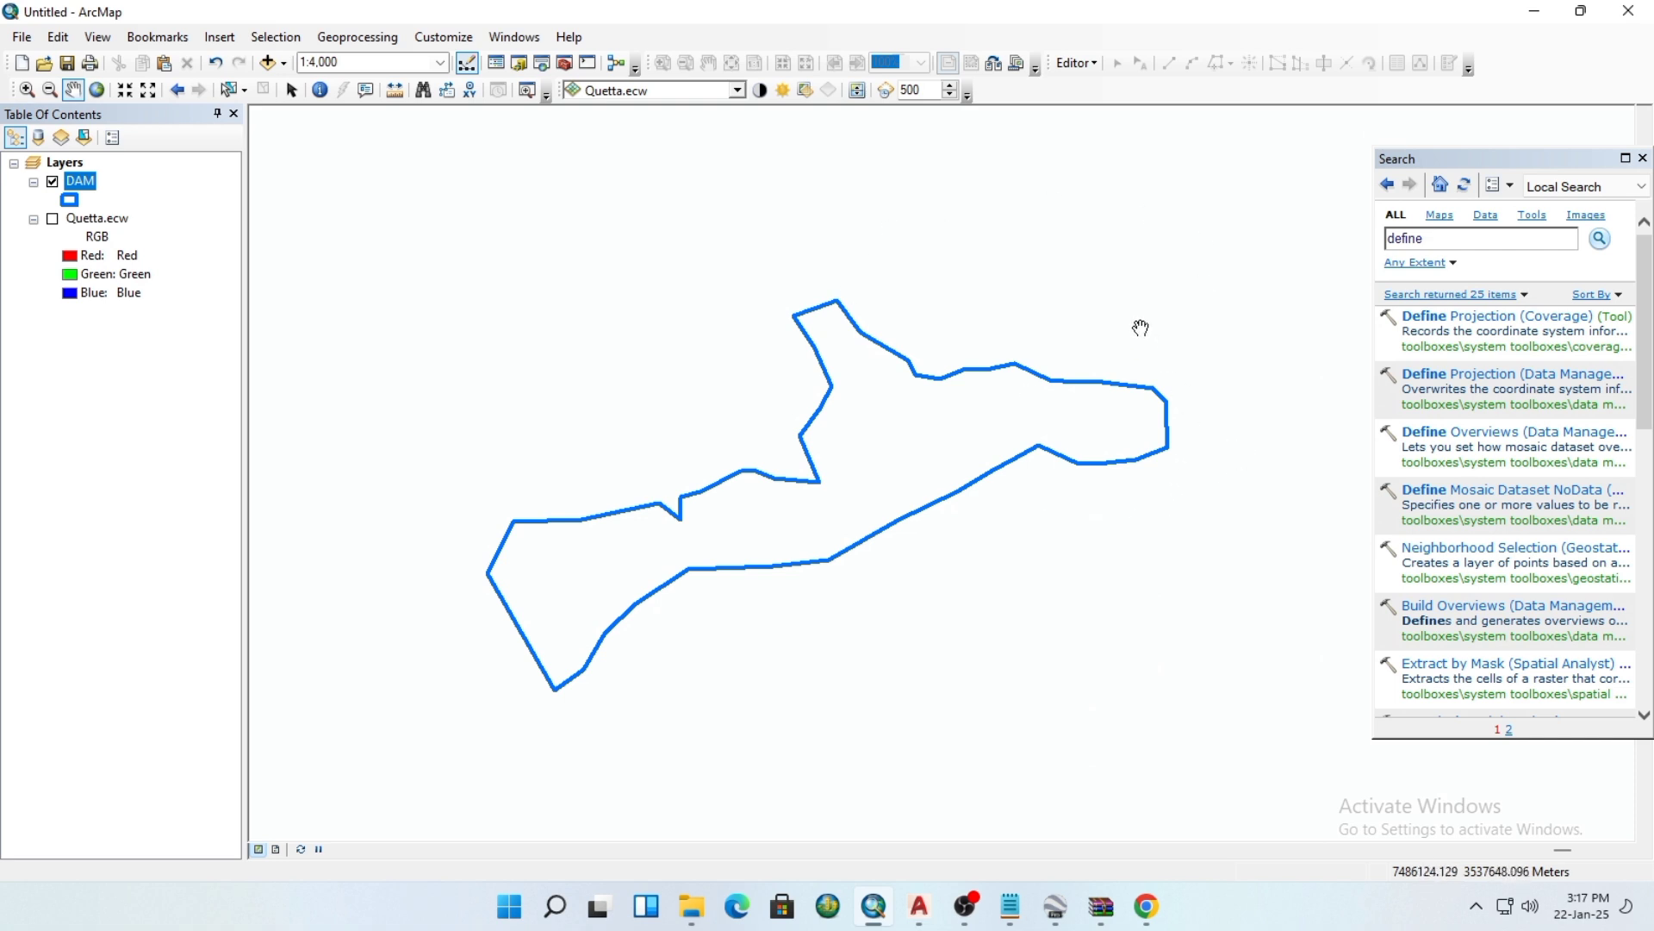
left_click(276, 62)
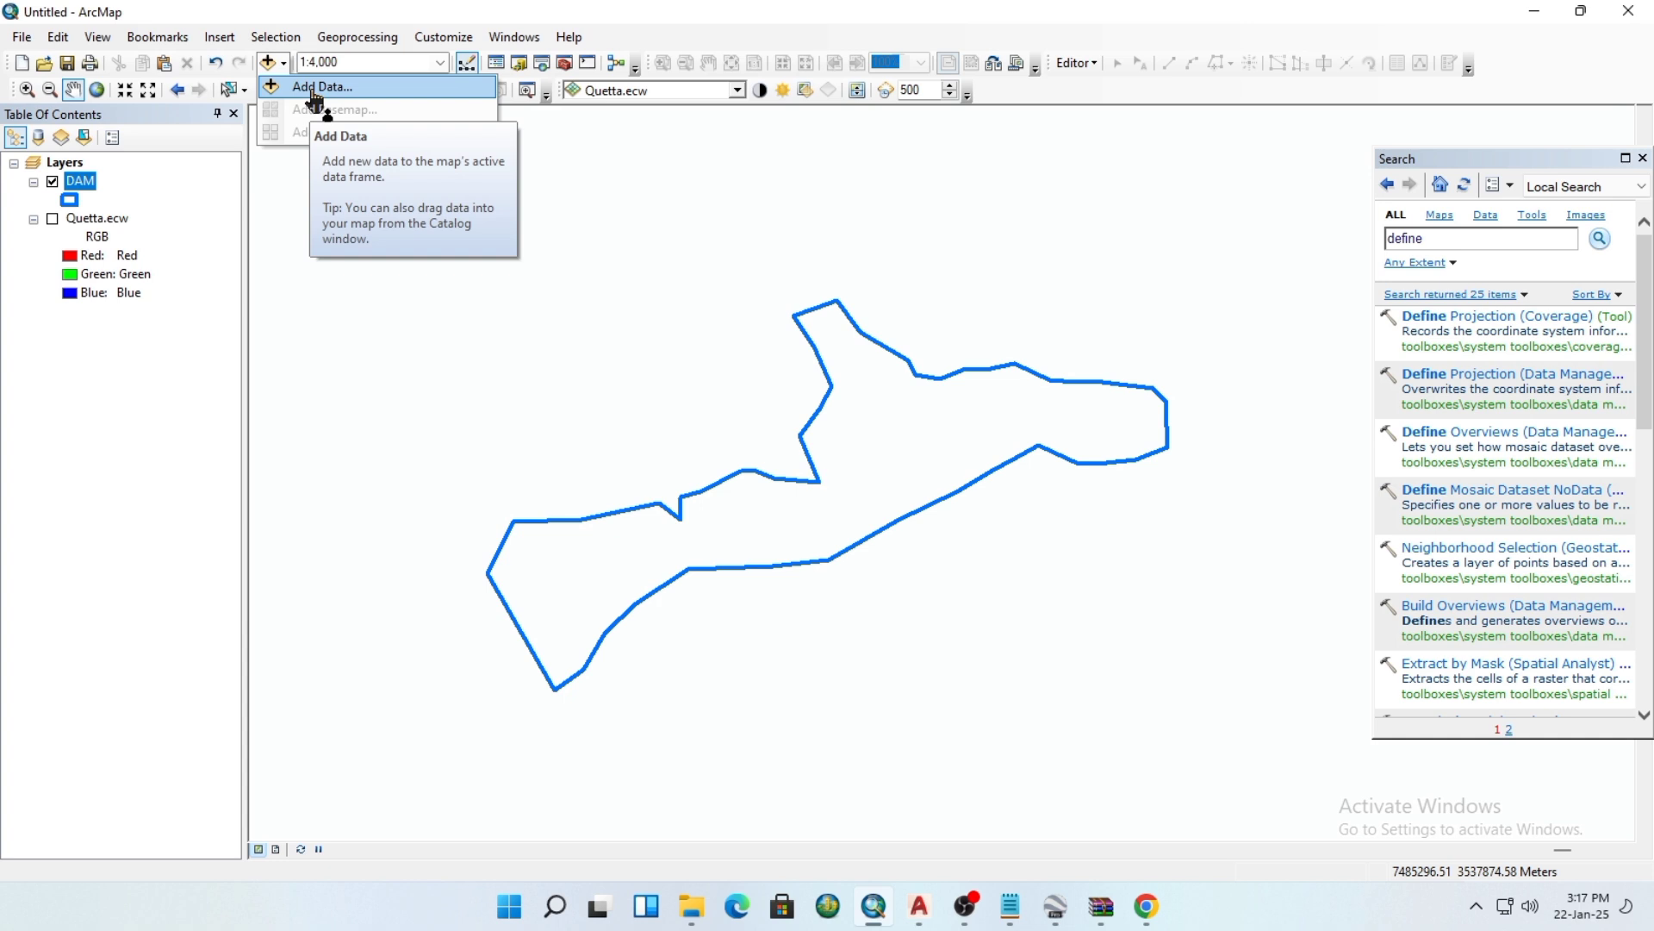
left_click(155, 418)
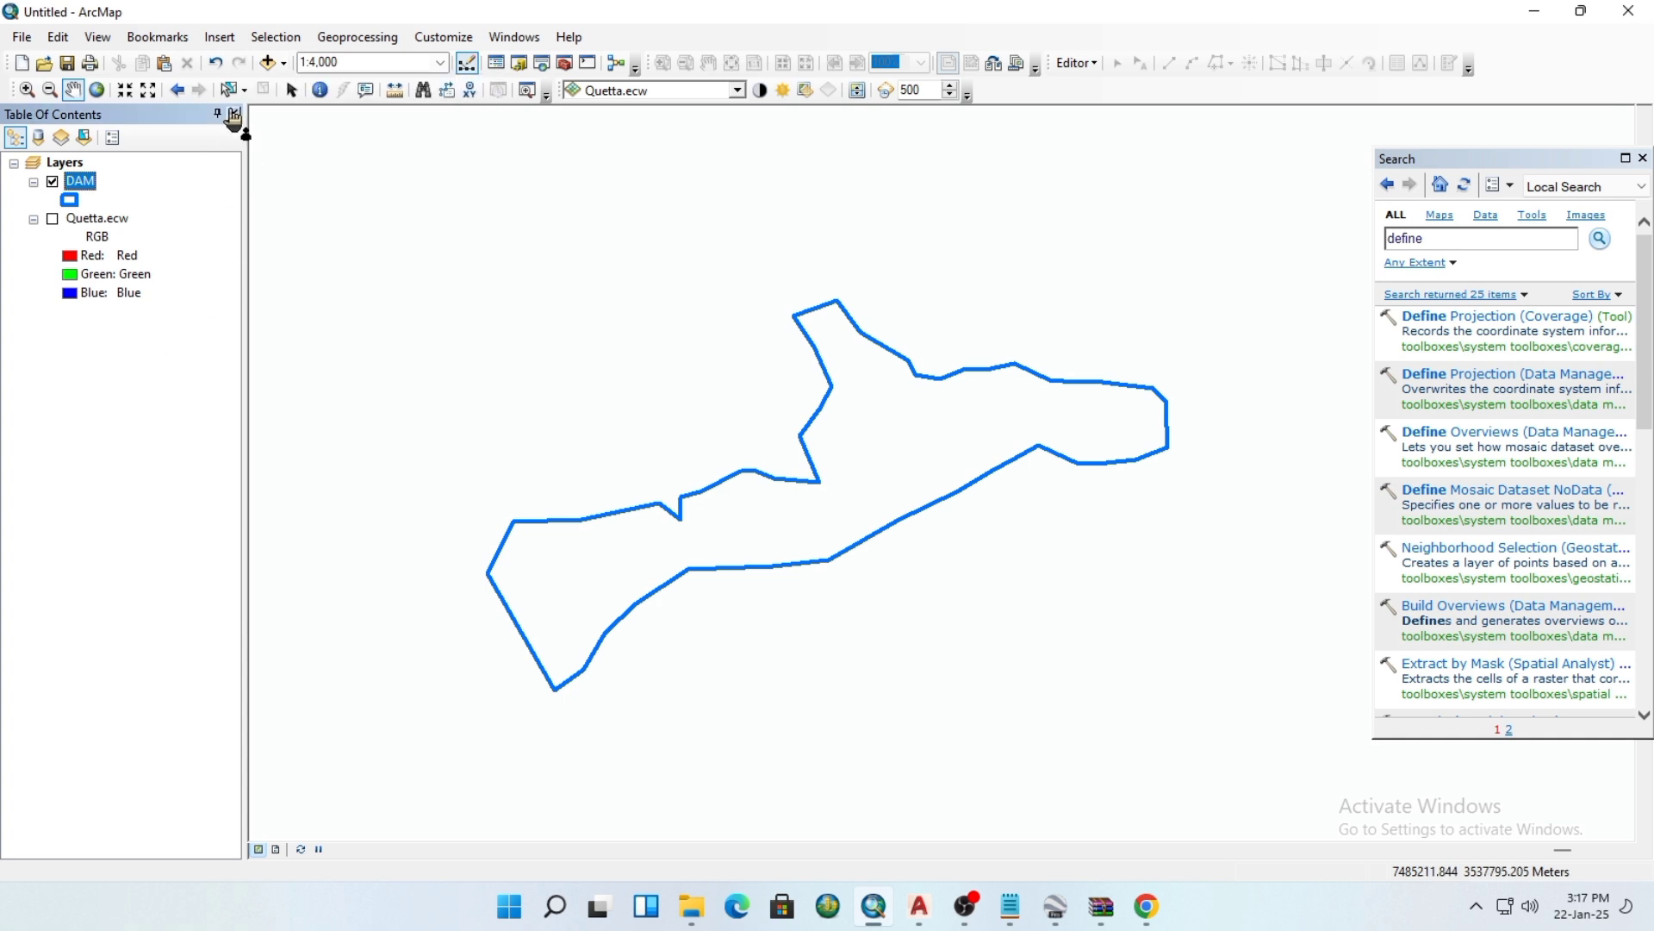
left_click(268, 64)
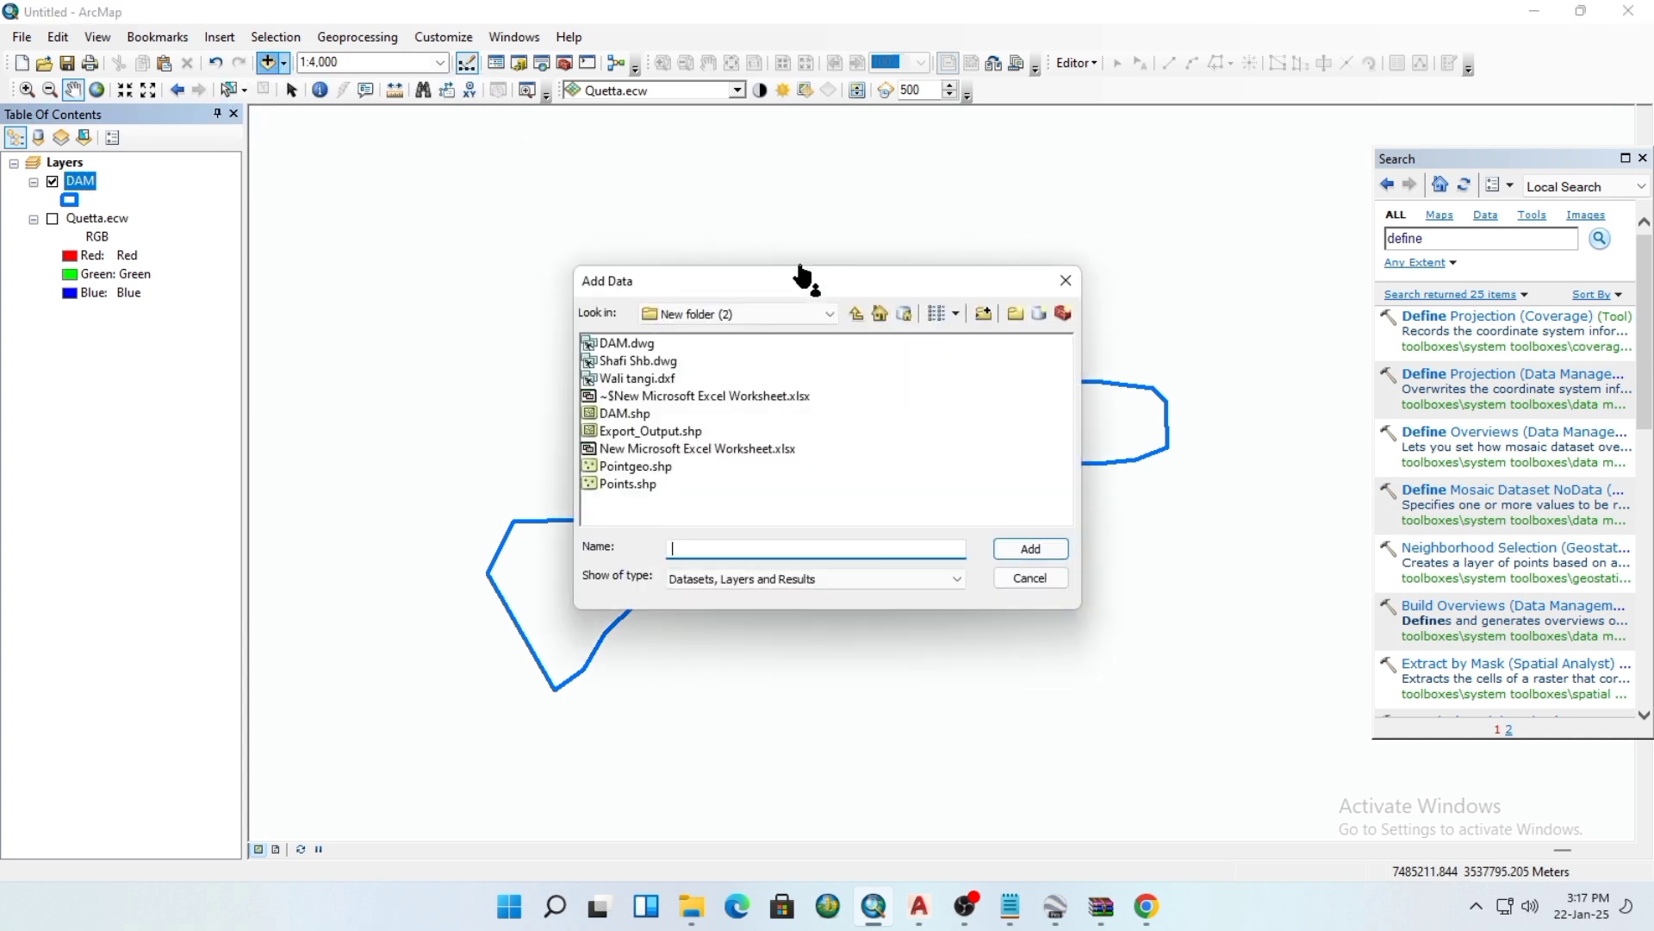
left_click(1065, 280)
left_click(278, 67)
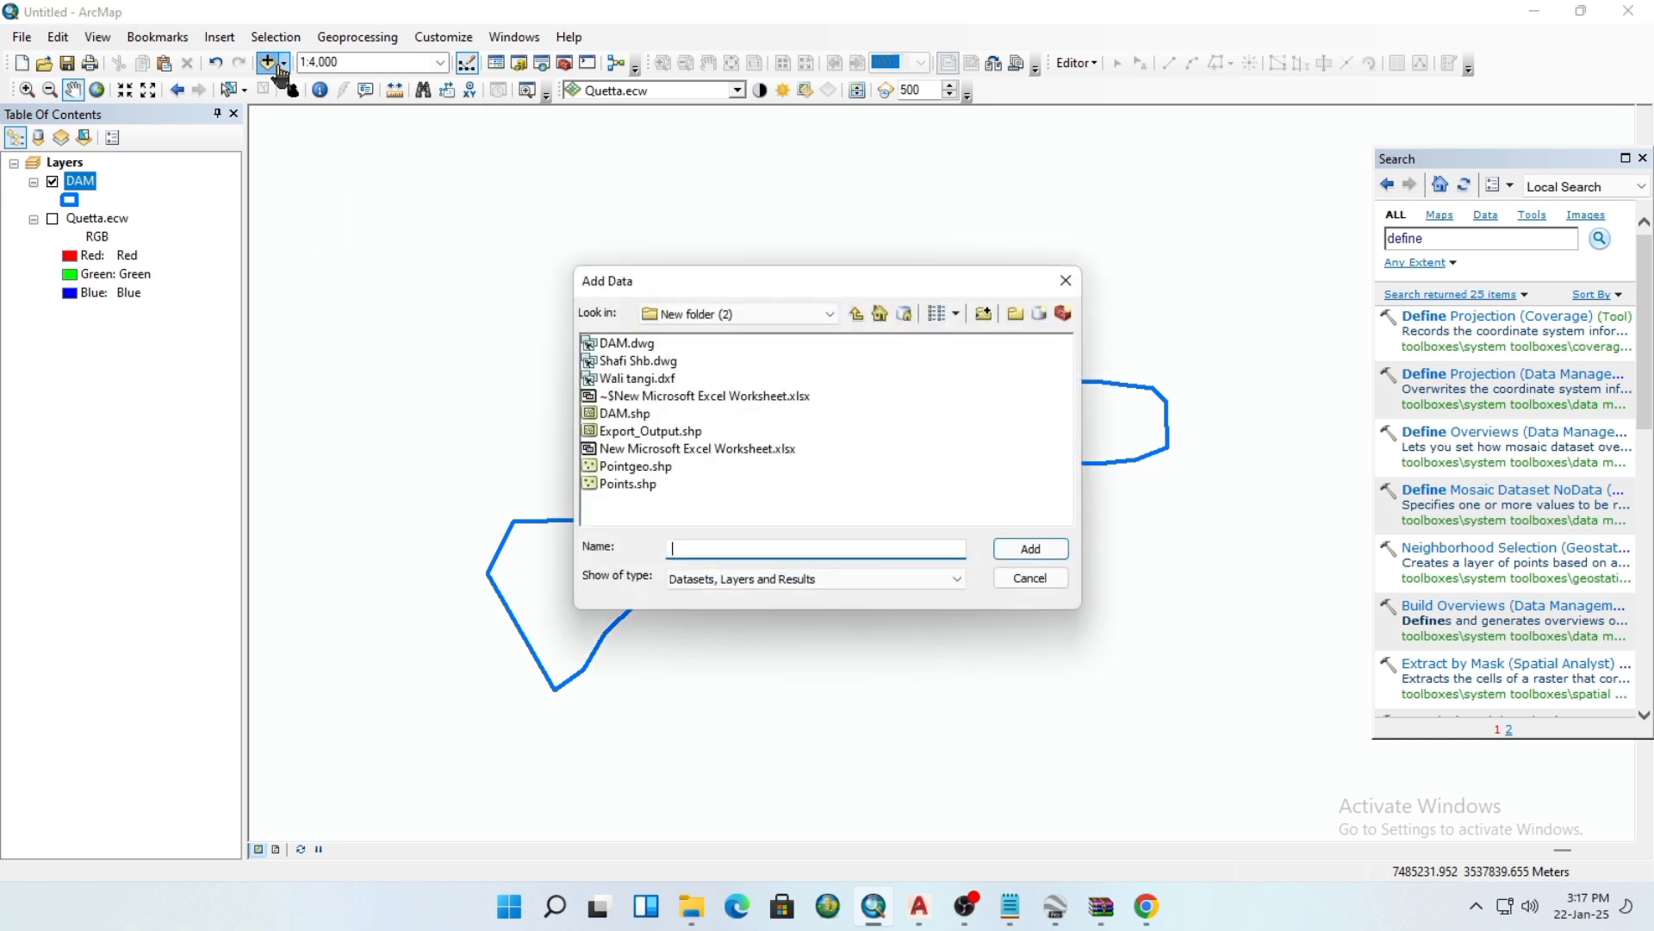
left_click(1066, 280)
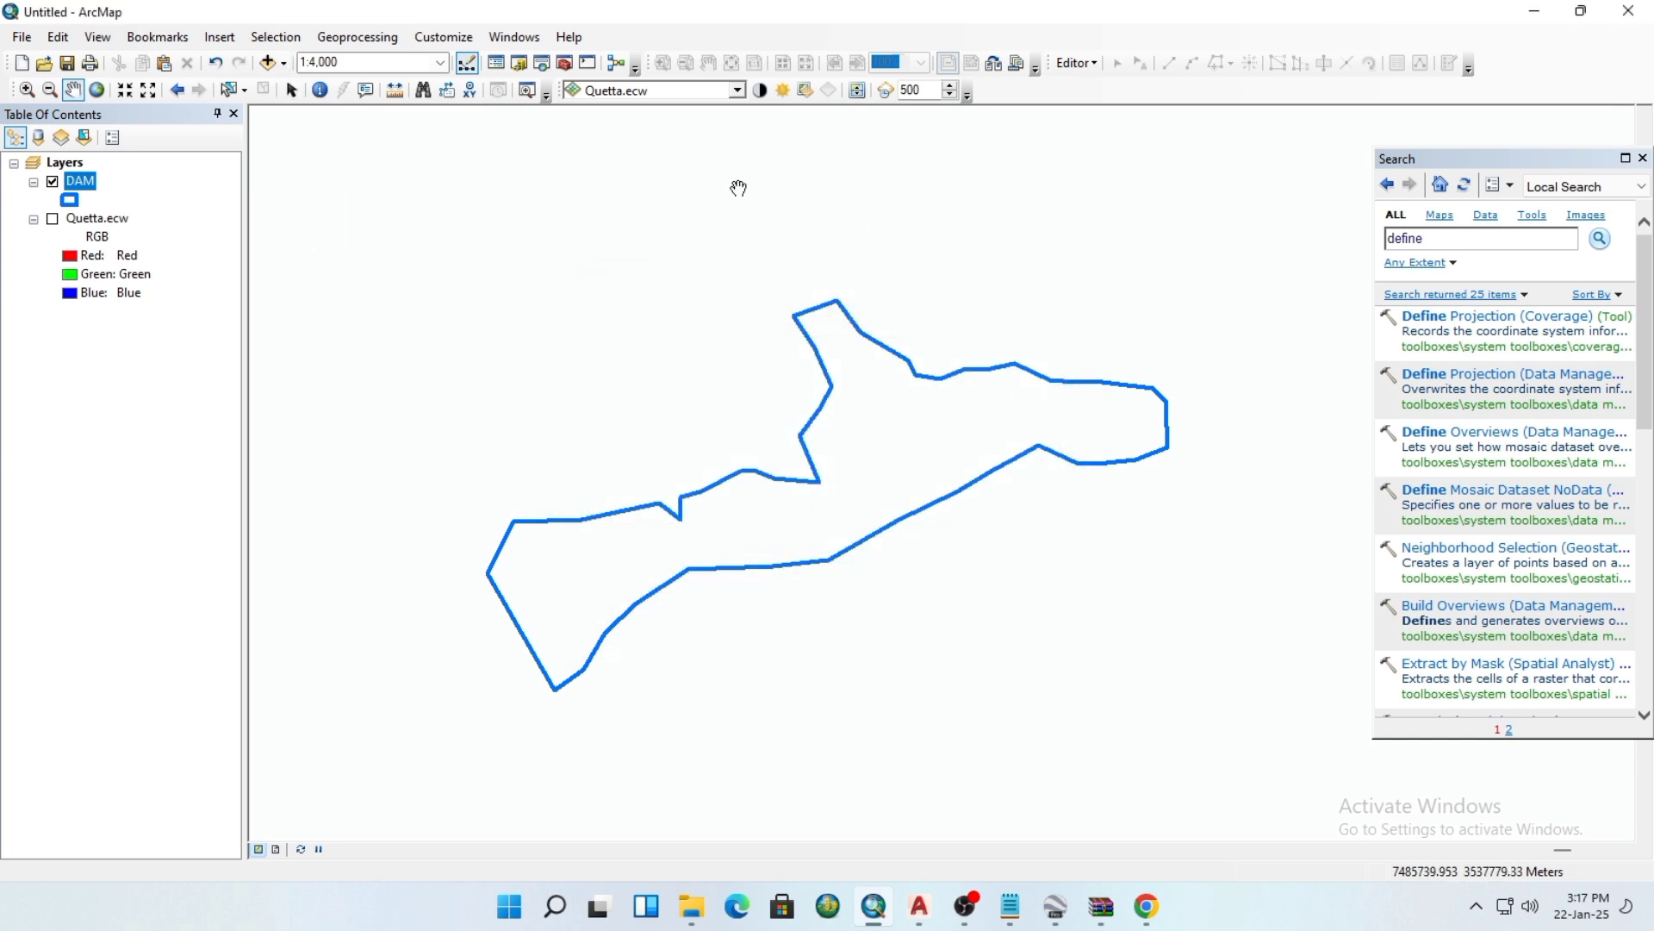
left_click(284, 64)
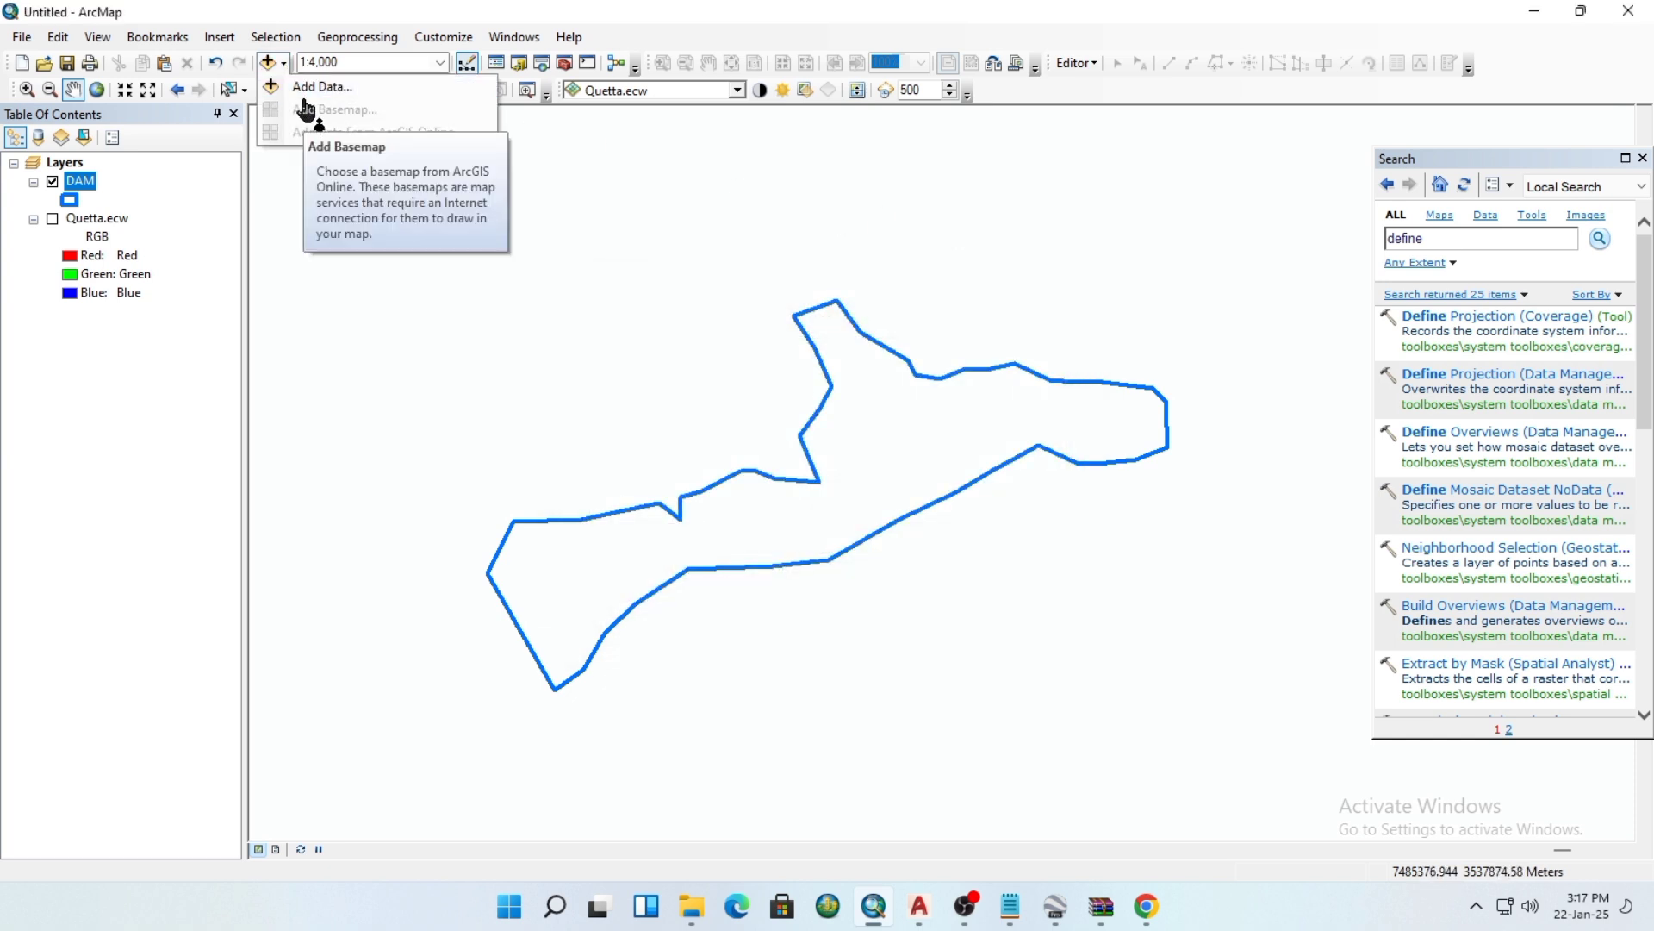
left_click(1478, 911)
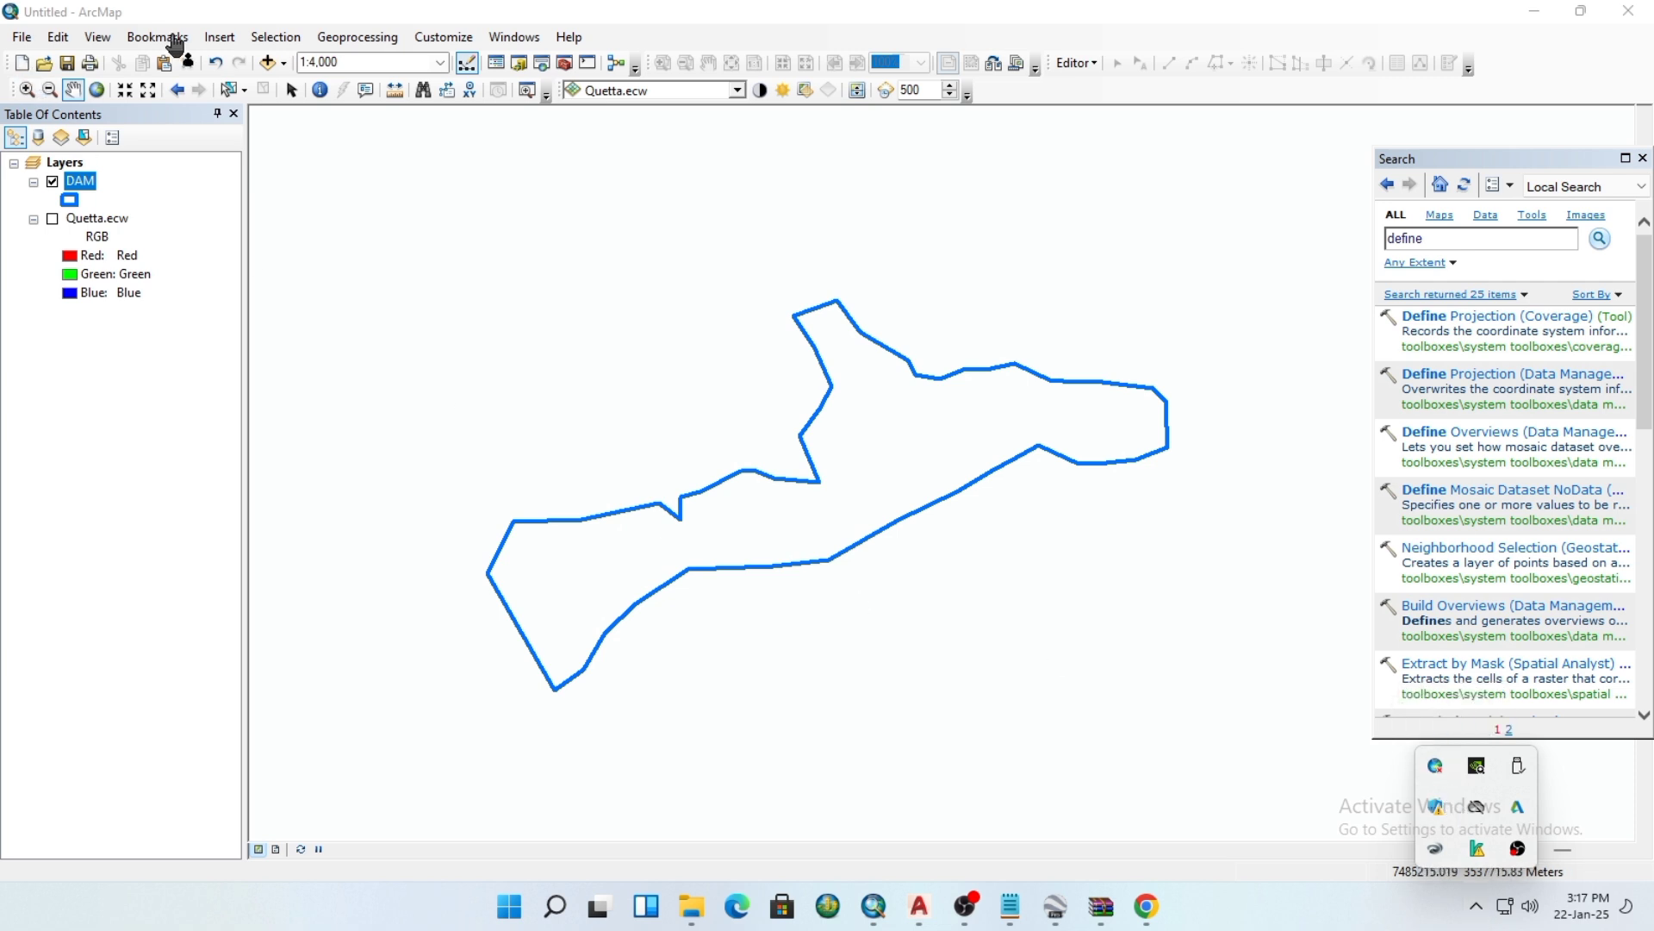
left_click(223, 41)
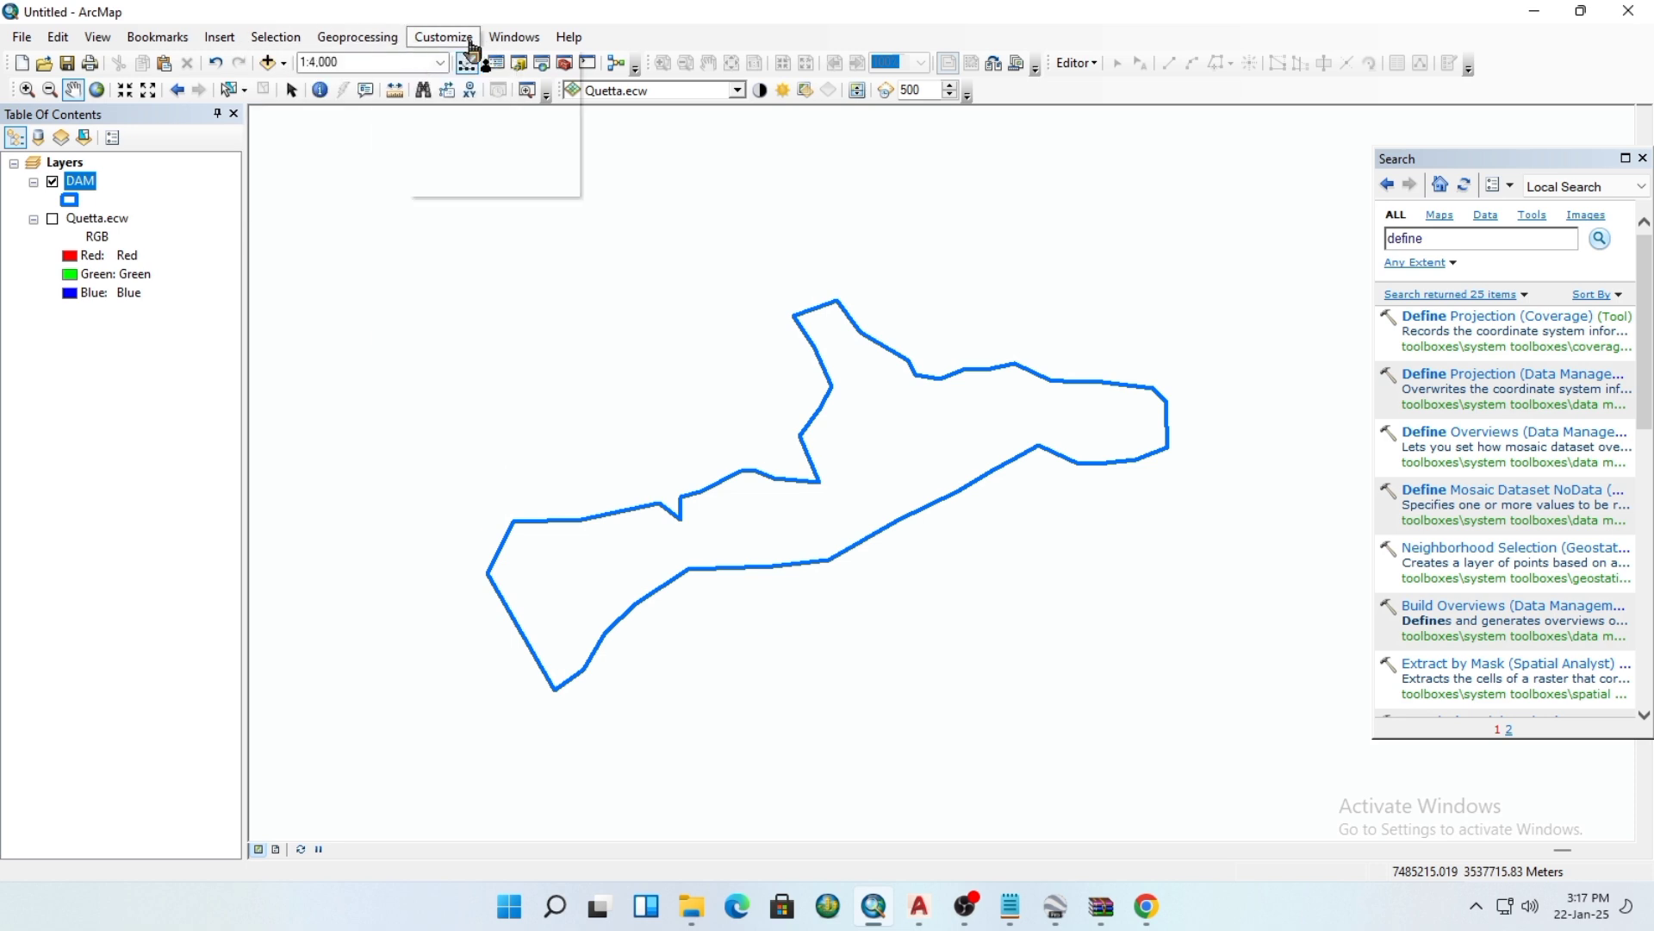
mouse_move(432, 50)
mouse_move(362, 40)
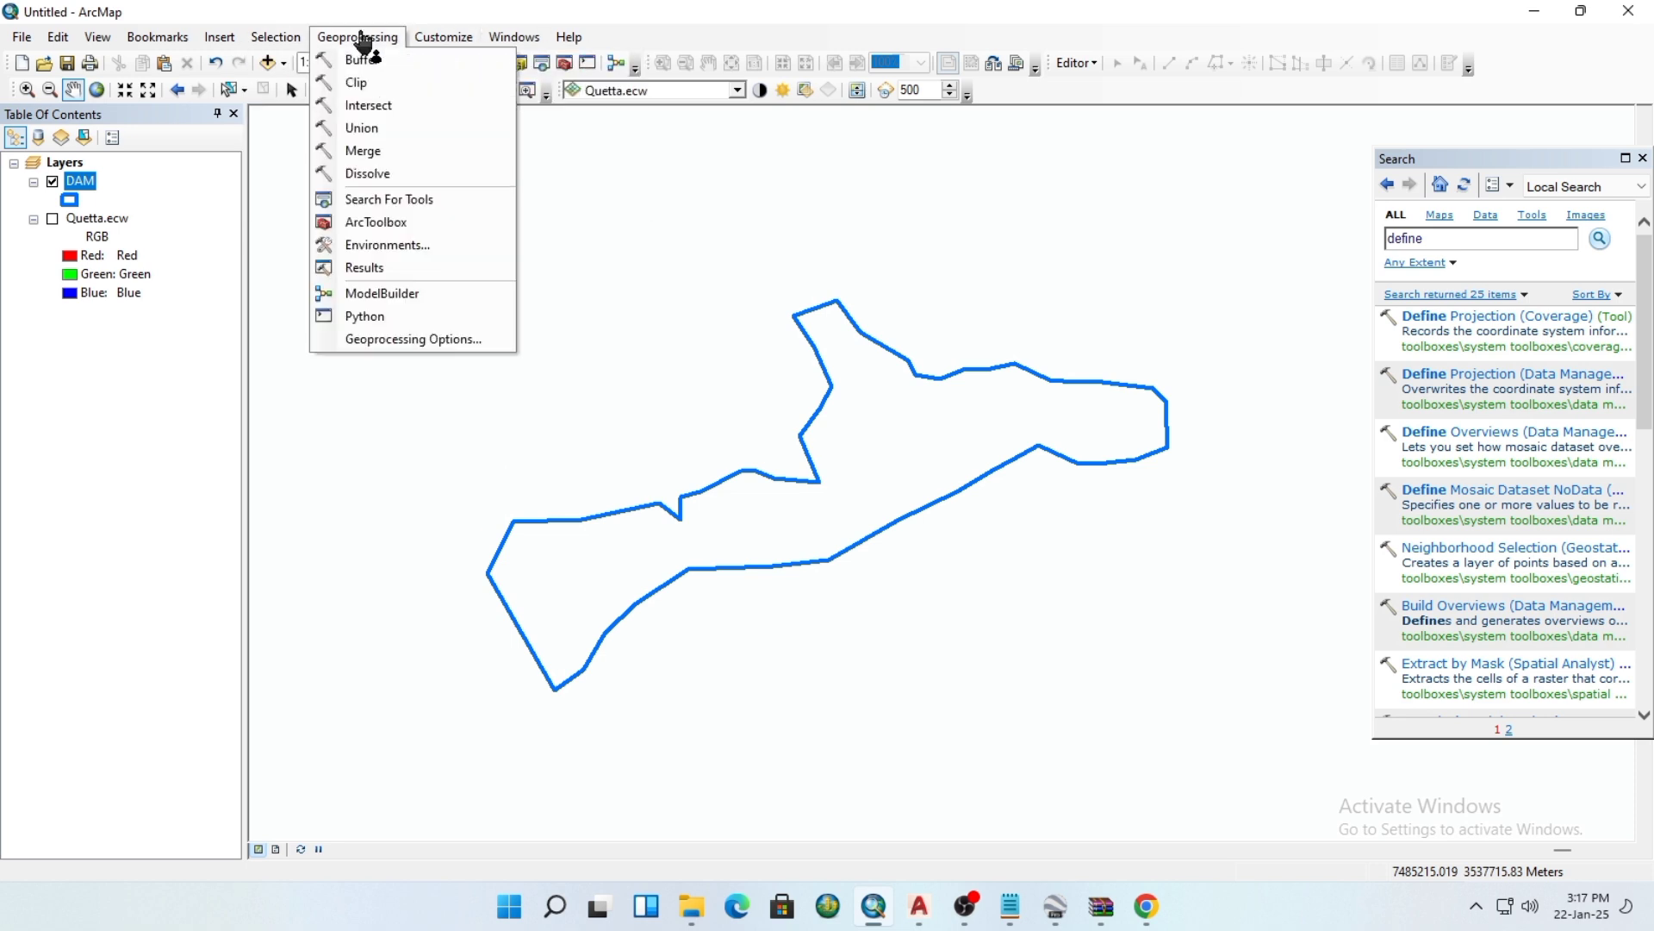
mouse_move(540, 40)
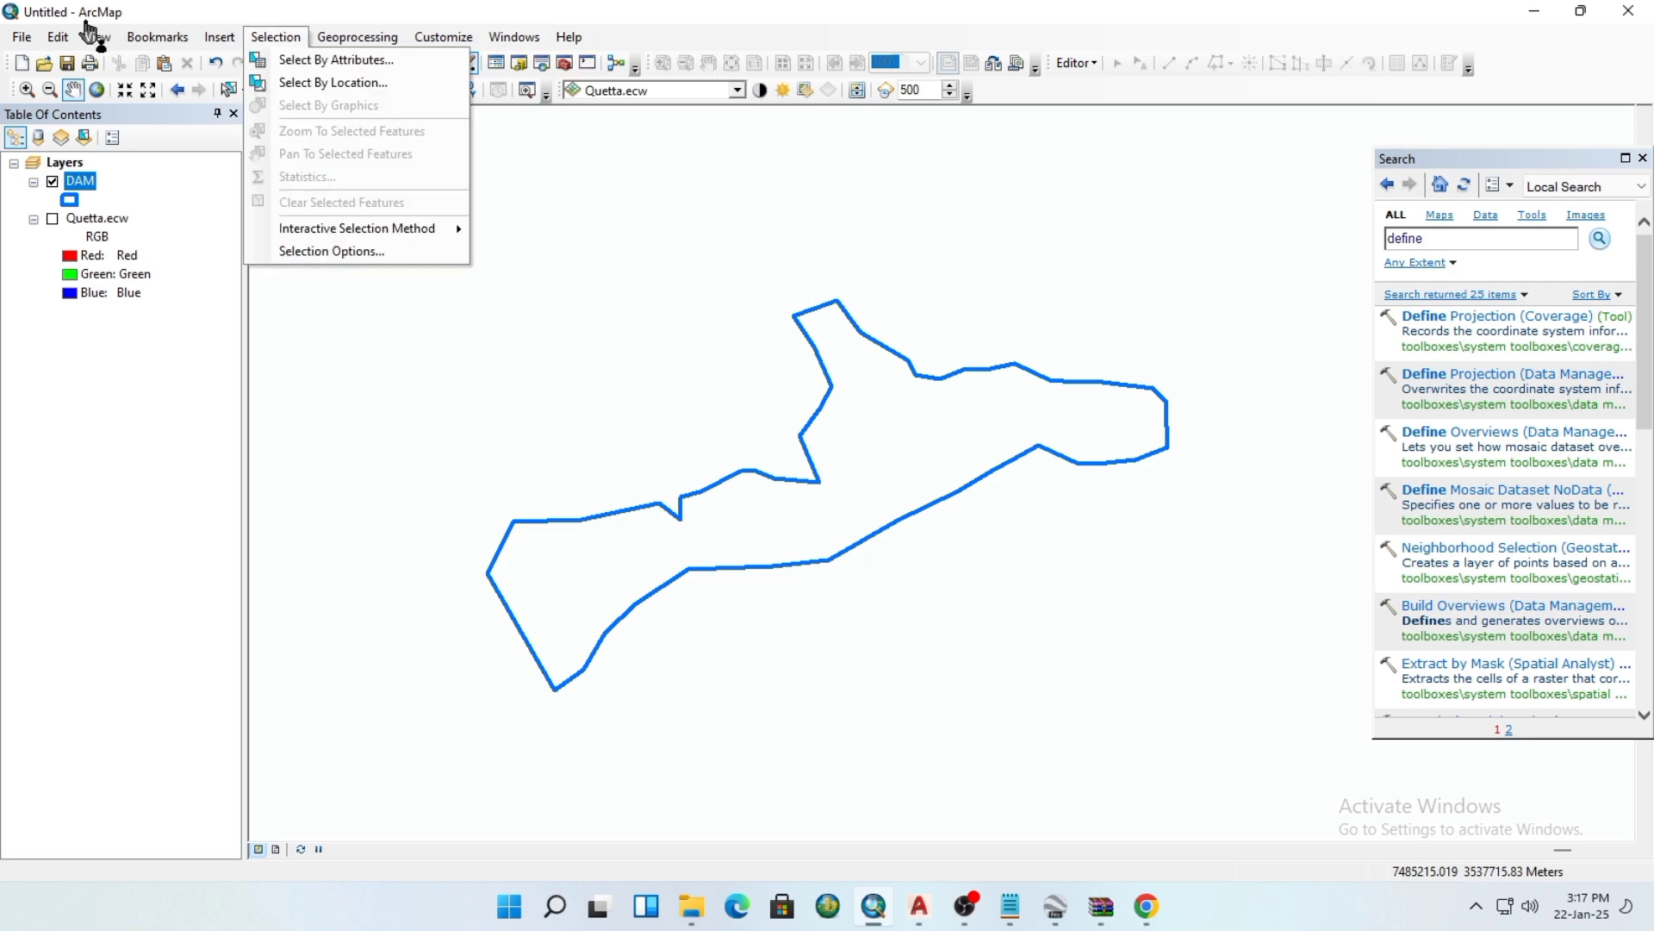
mouse_move(22, 37)
left_click(43, 733)
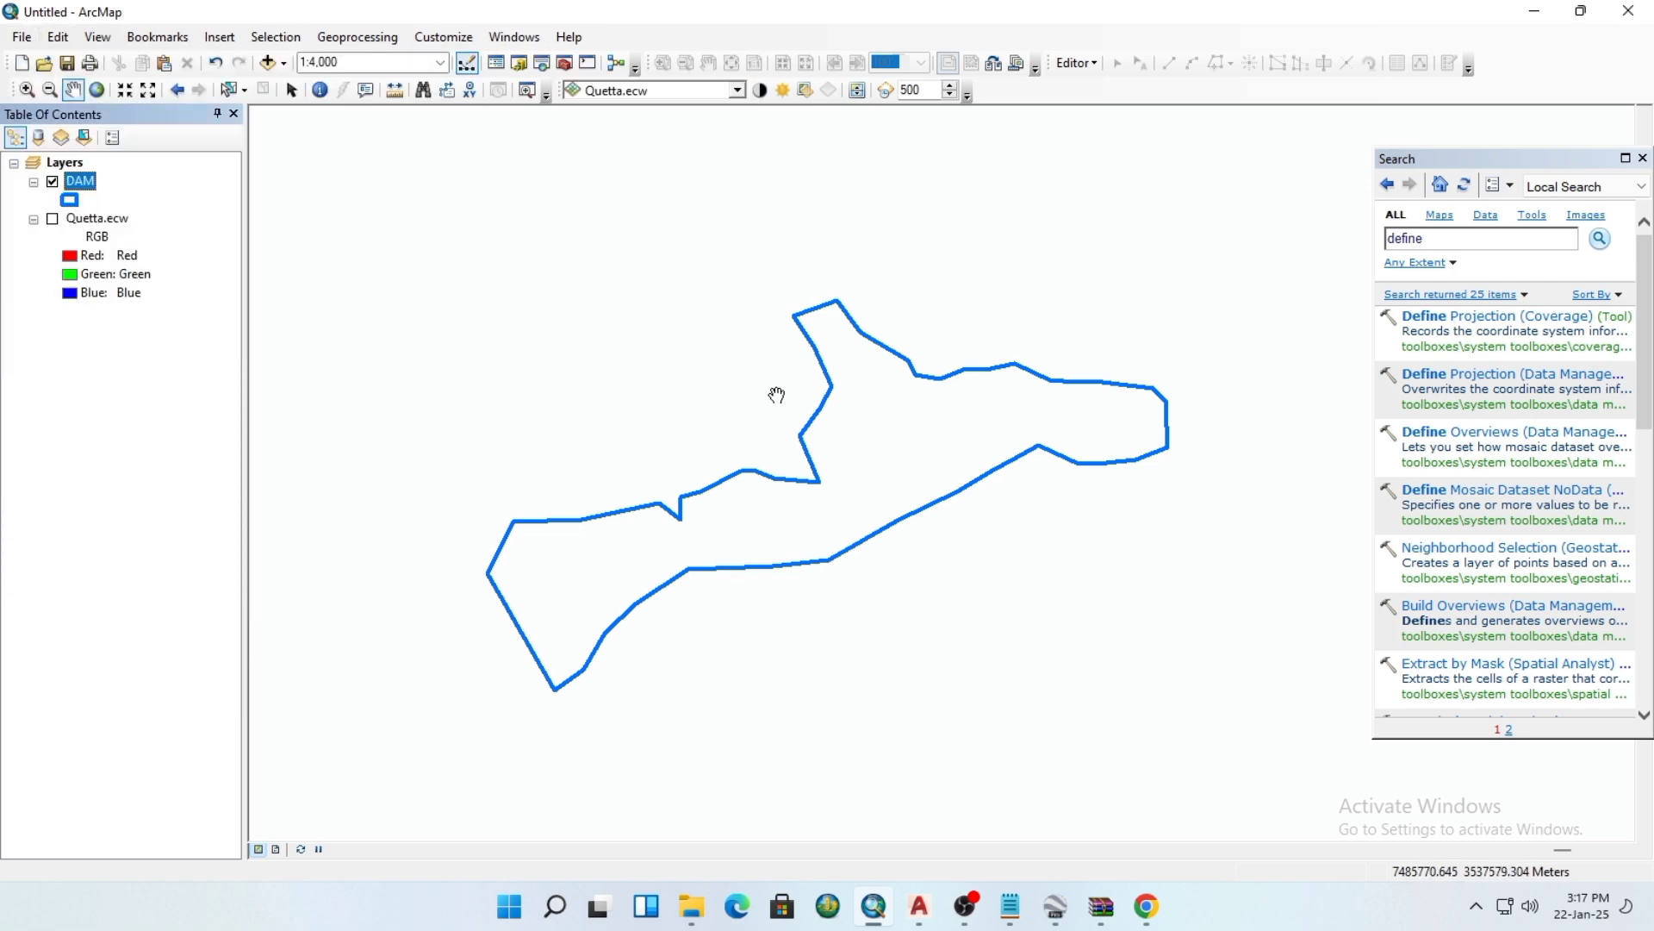
Turn the Quetta.ecw imagery back on beneath the DAM outline
left_click(52, 219)
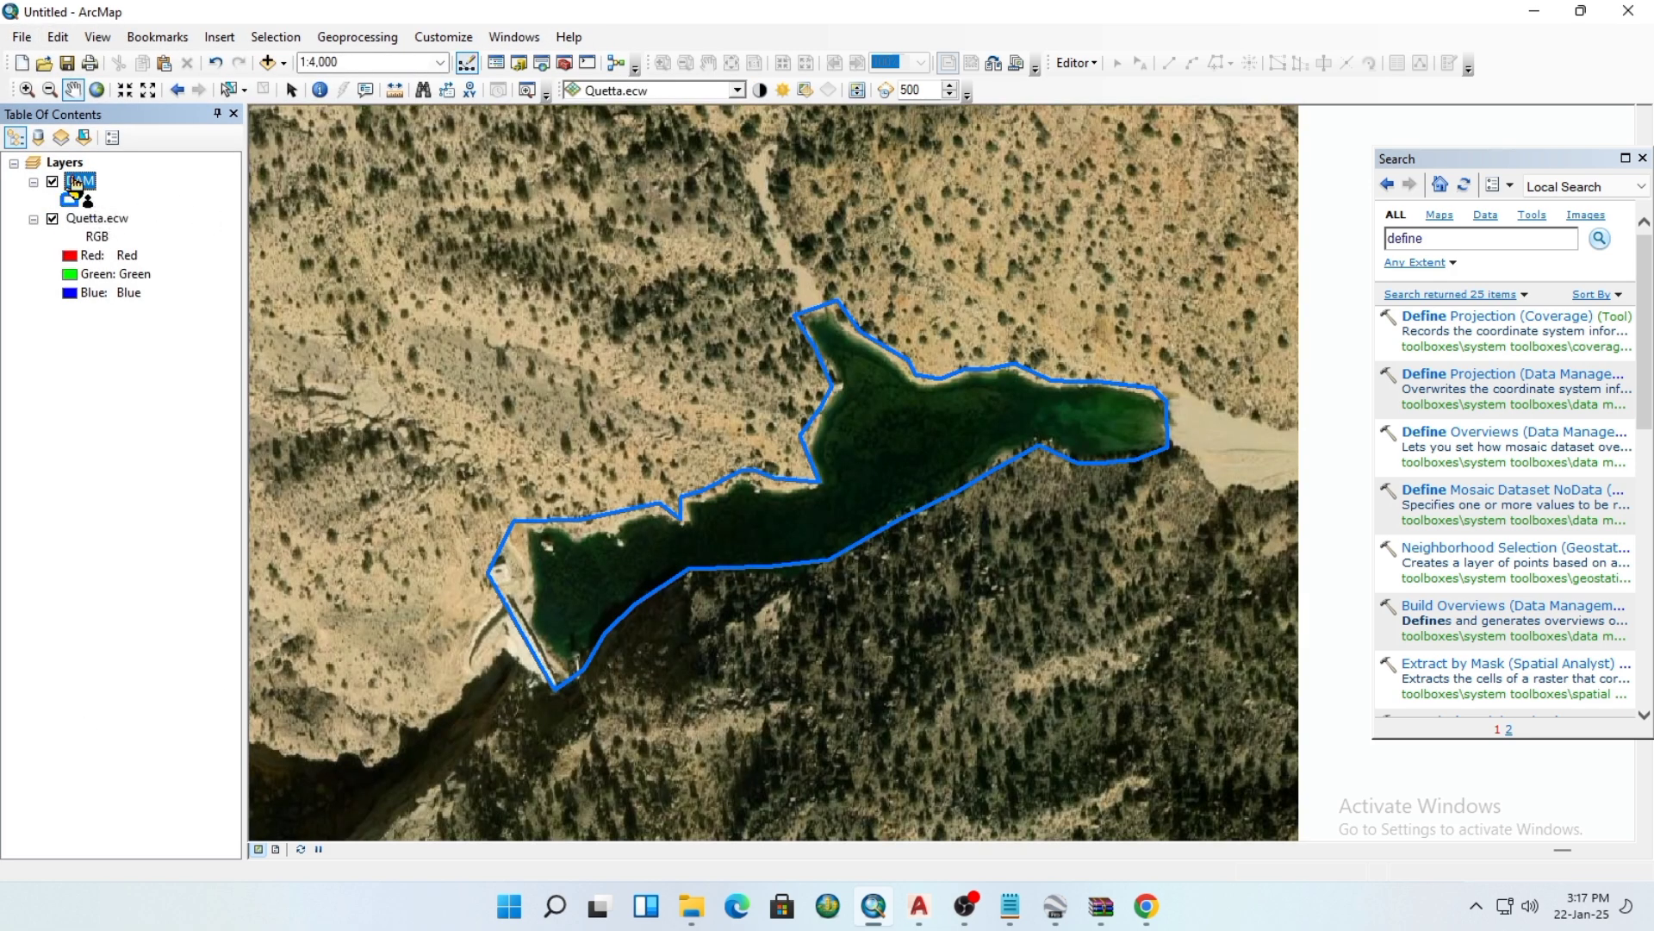
right_click(76, 180)
left_click(24, 462)
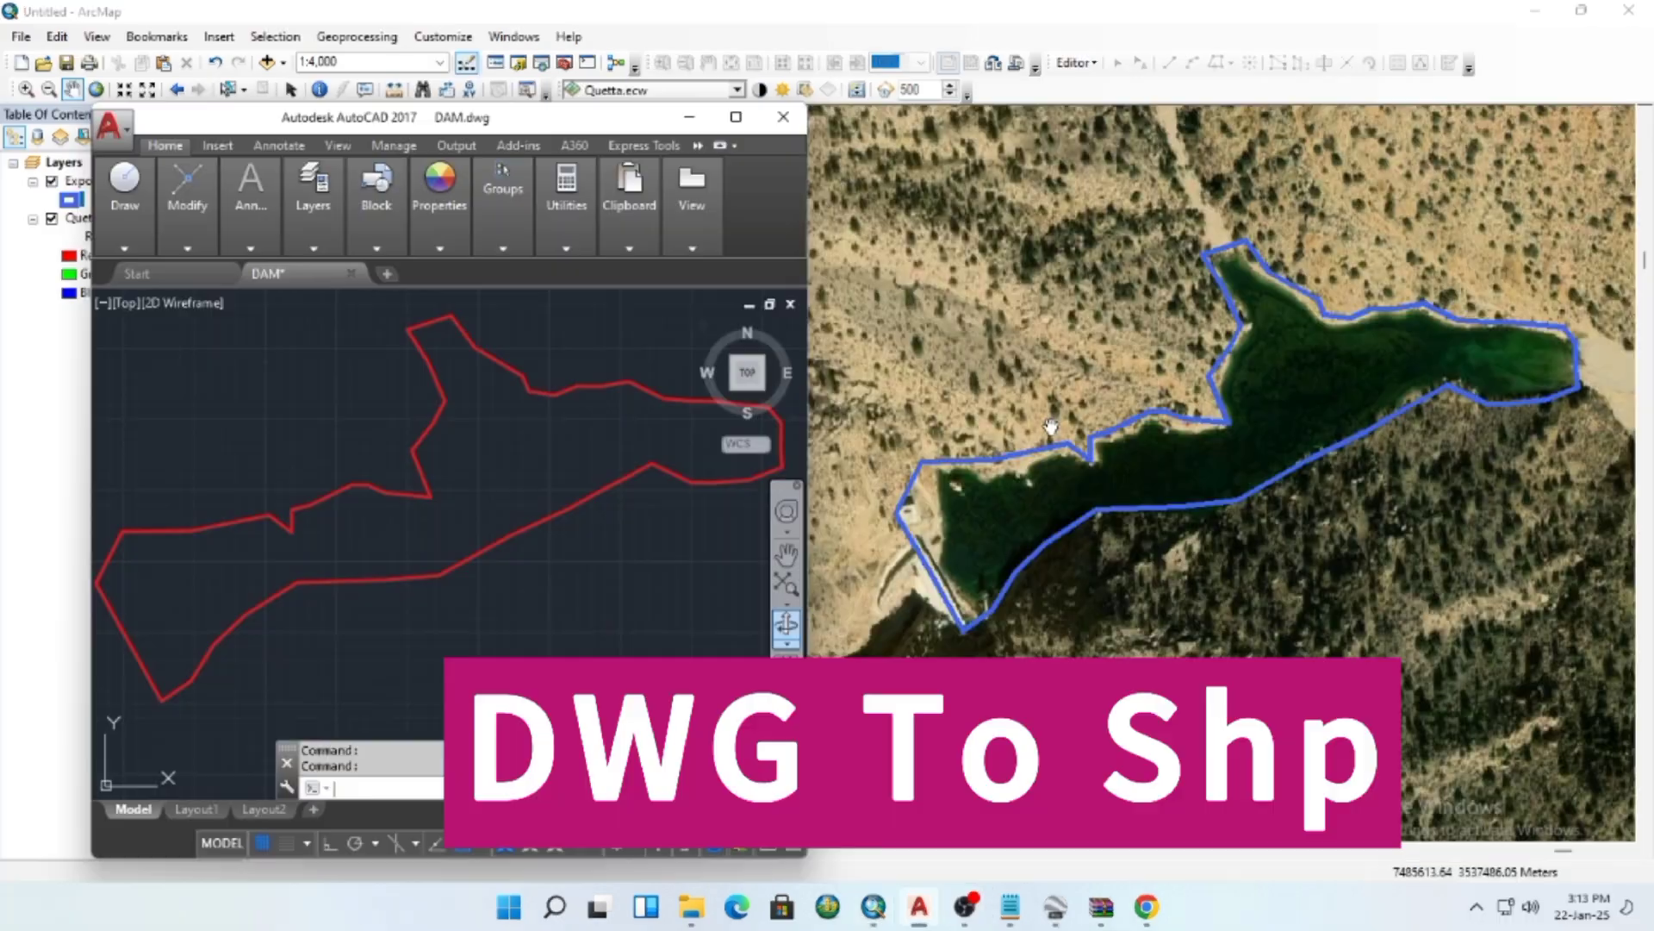